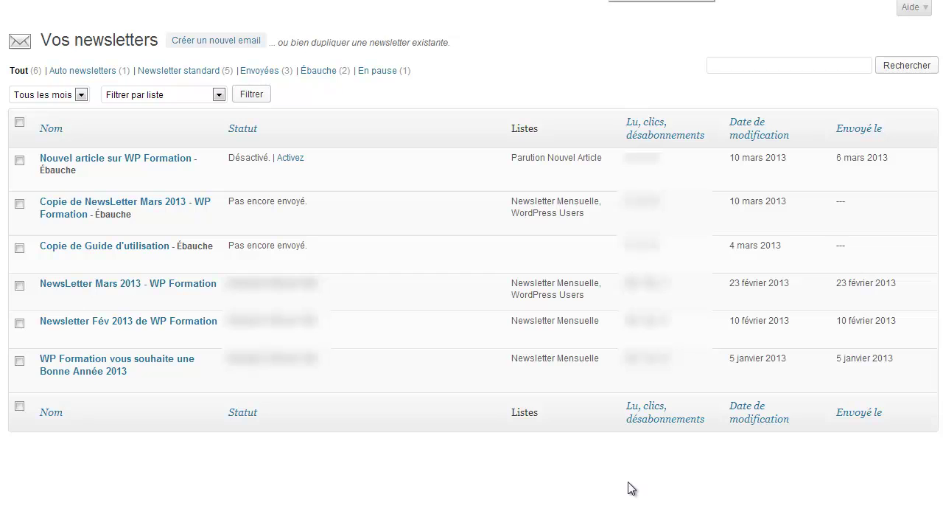
Step: Review the existing newsletters and look through the subscriber list with its lists, statuses and sign-up dates
mouse_move(187, 236)
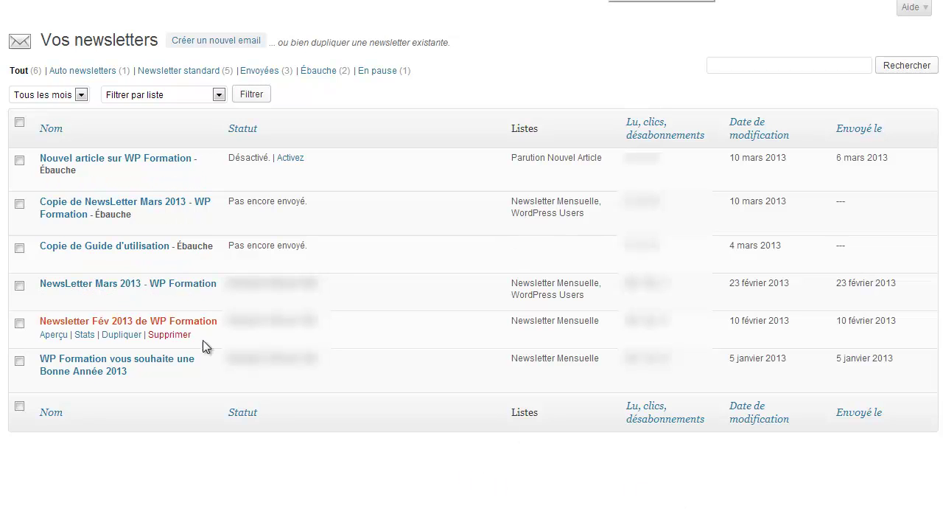
mouse_move(287, 185)
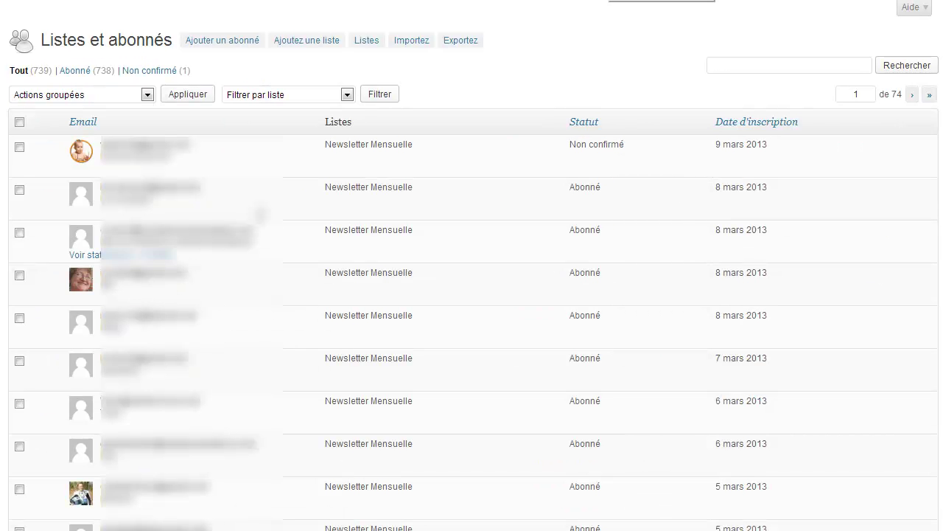
scroll(263, 210, down, 5)
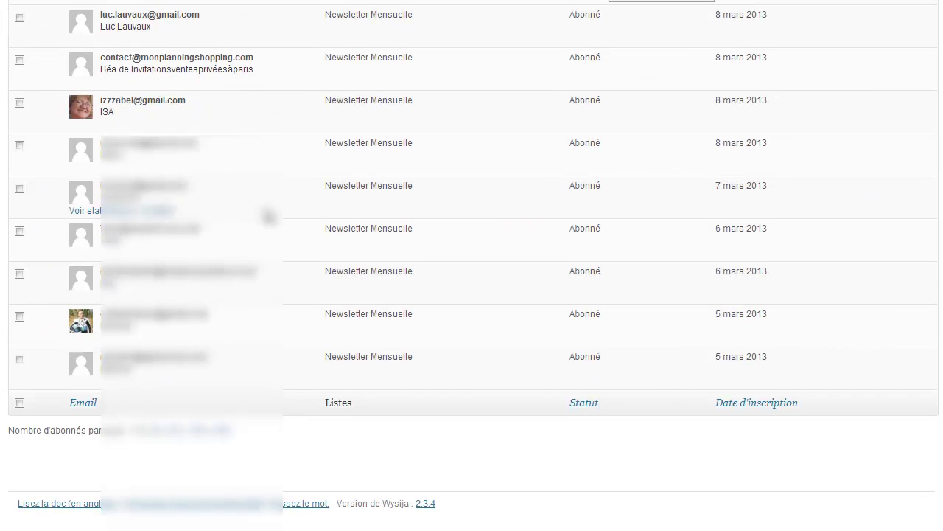
scroll(269, 216, up, 3)
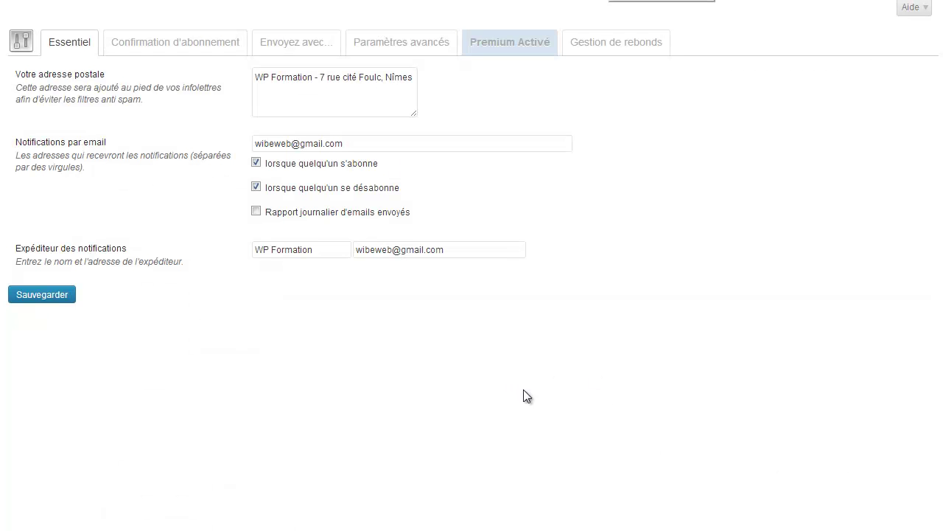
Step: Examine the settings for subscription confirmation, sending method, advanced parameters, Premium and bounce management
click(209, 45)
click(302, 46)
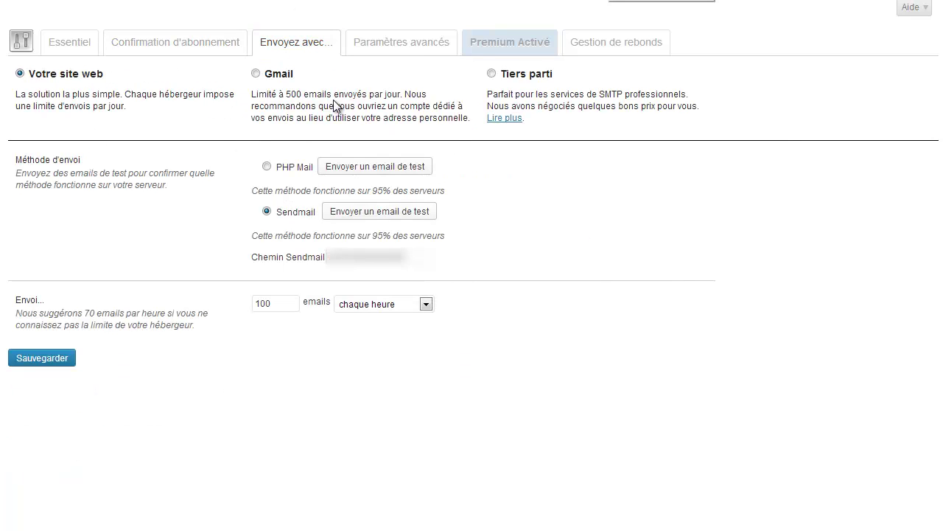
click(415, 44)
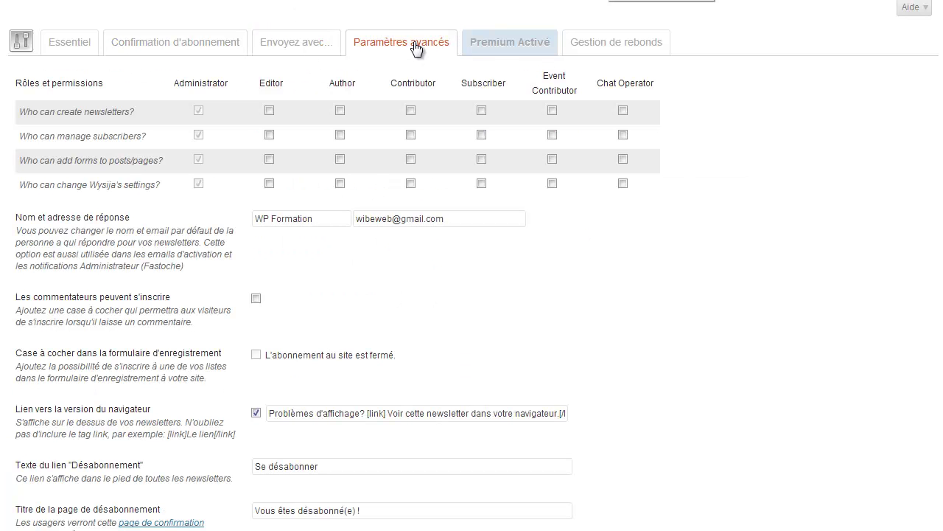
click(508, 45)
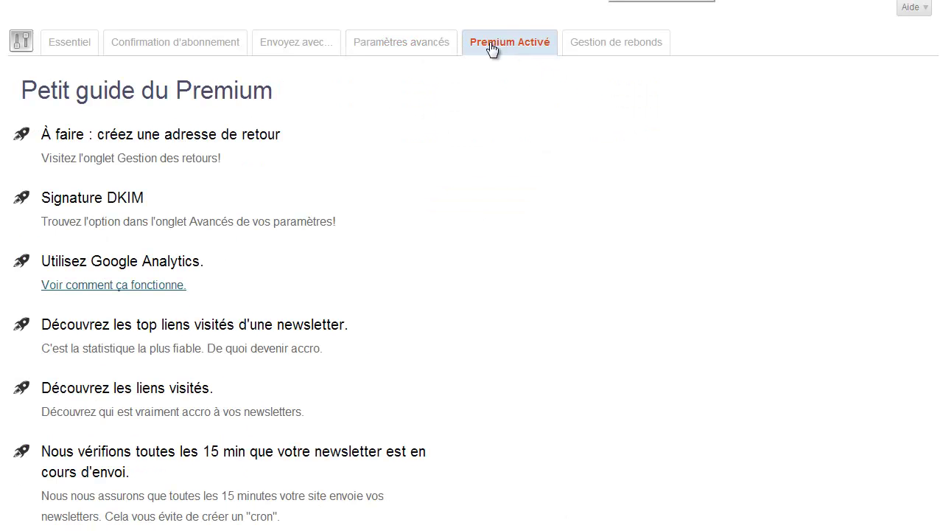
click(622, 50)
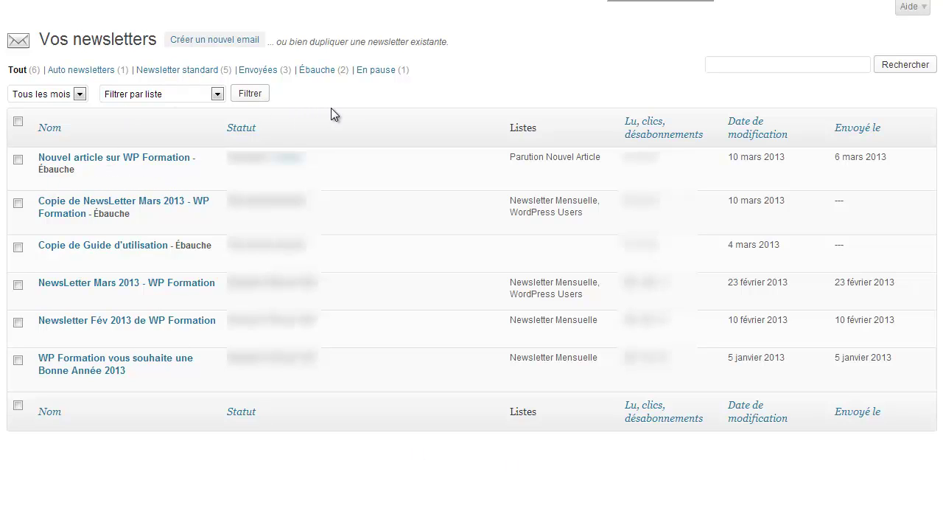
Step: Review the actions available on existing newsletters and start creating a new email
mouse_move(324, 164)
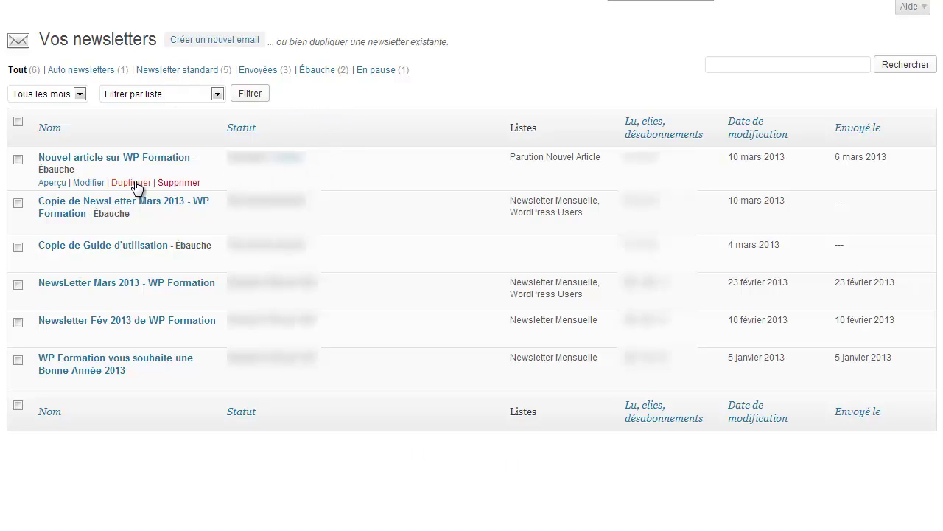
mouse_move(144, 297)
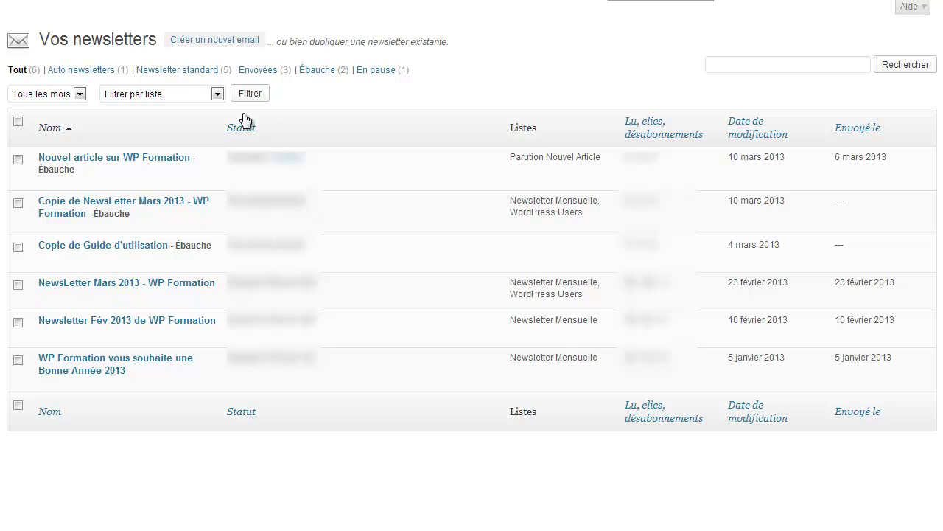
click(225, 46)
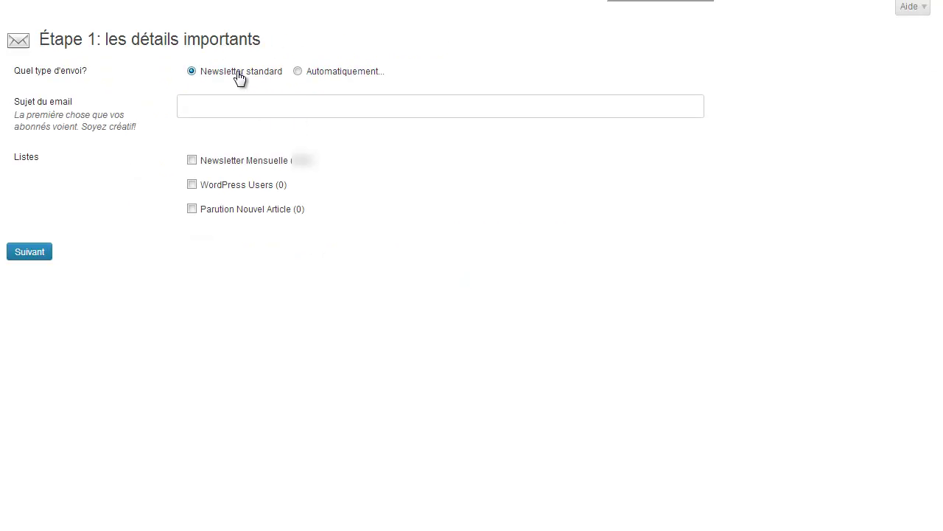
Step: Examine the trigger options for automatic sending and return the sending type to Newsletter standard
click(298, 70)
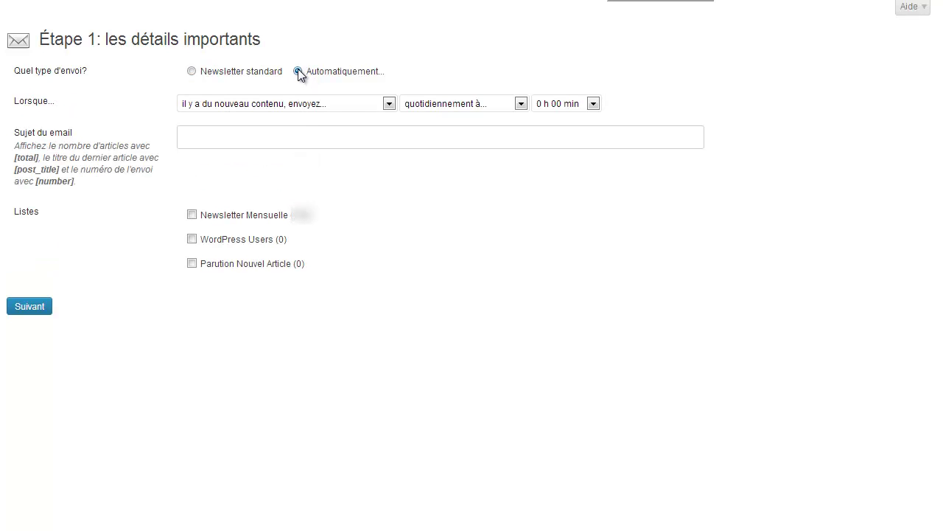
click(382, 102)
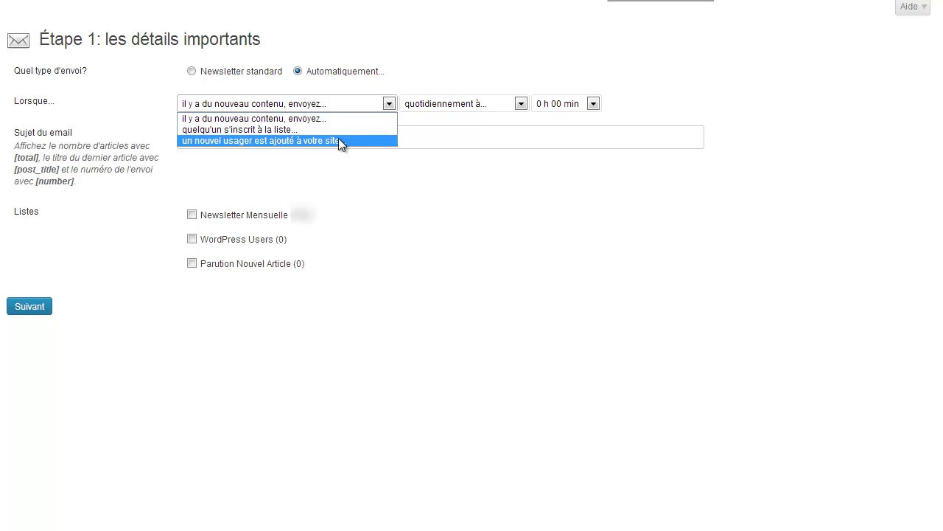
click(339, 119)
click(200, 72)
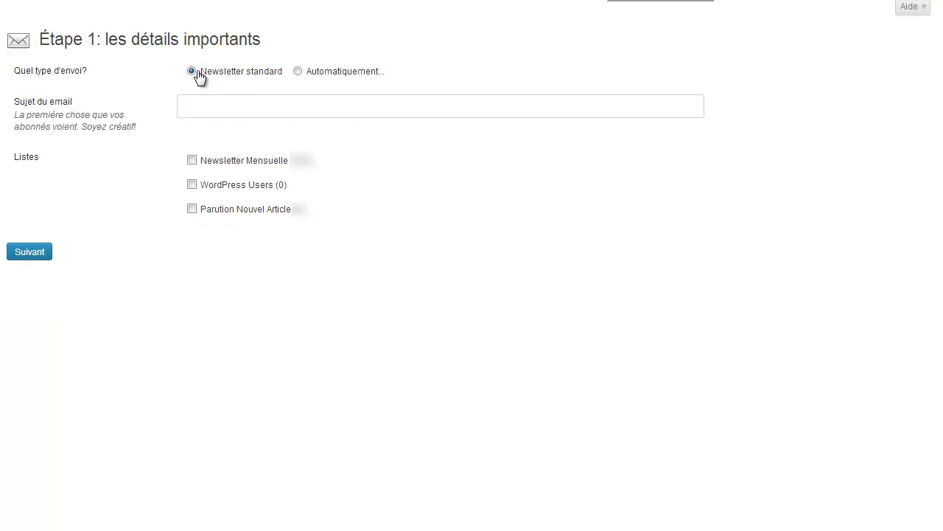
Step: Set the email subject to "Test de newsletter", choose the Newsletter Mensuelle list, and proceed to the design stage
click(266, 107)
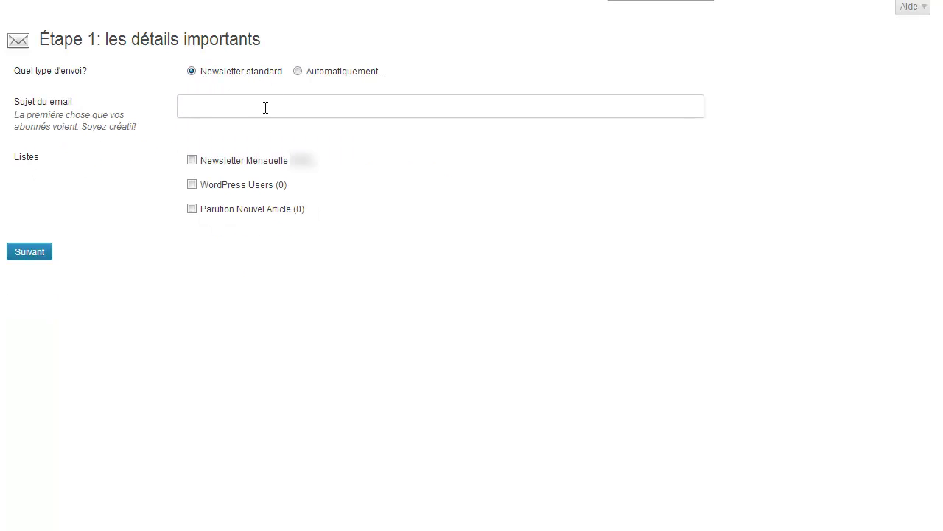
text(Test de newsletter)
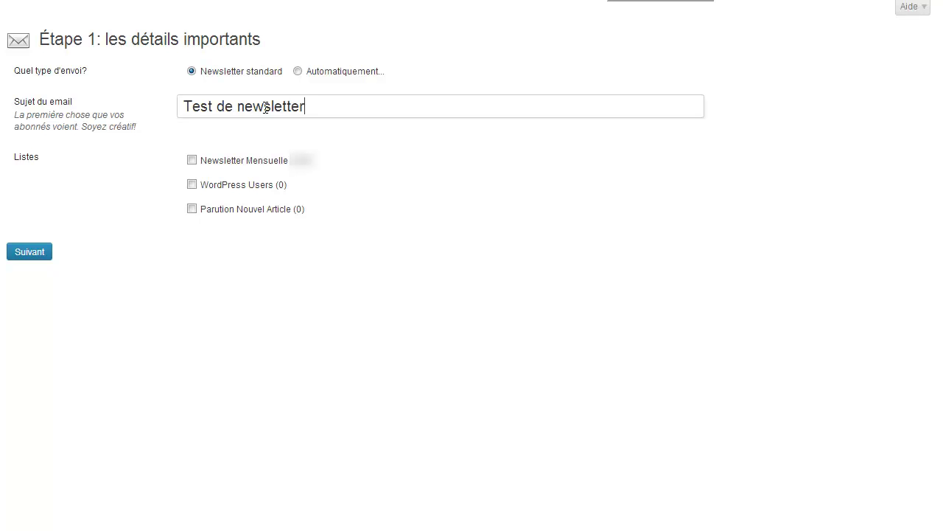
click(233, 166)
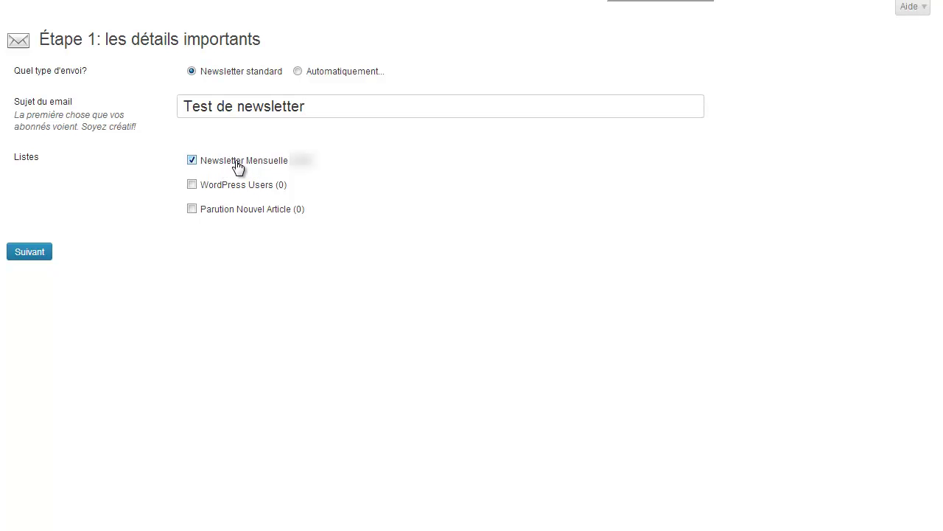
click(233, 166)
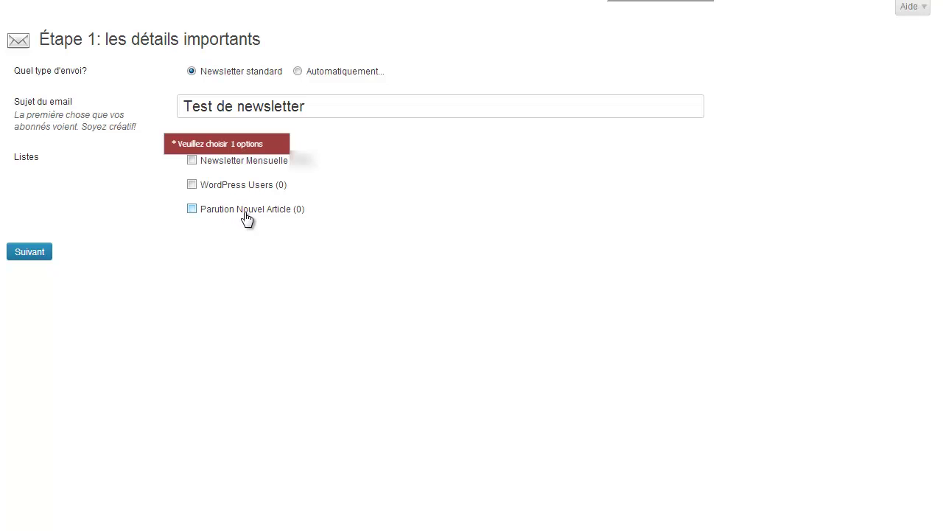
click(219, 164)
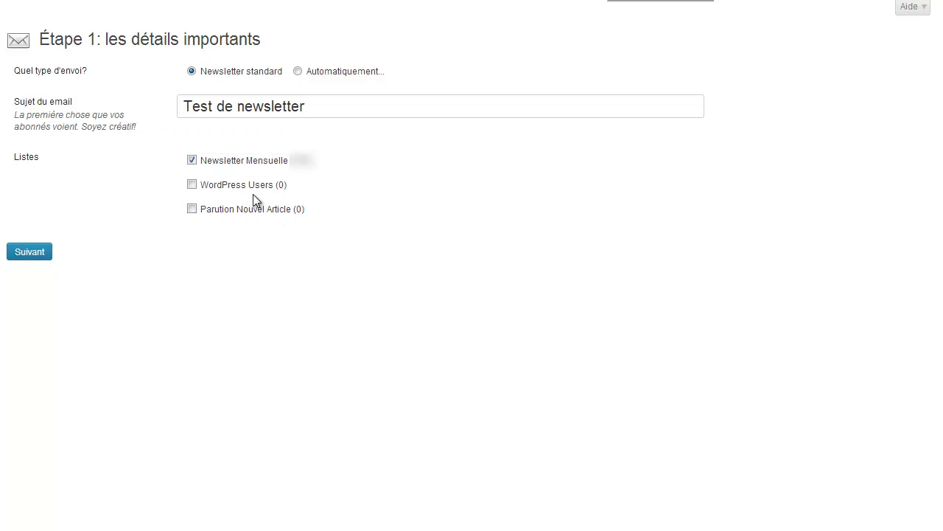
click(37, 256)
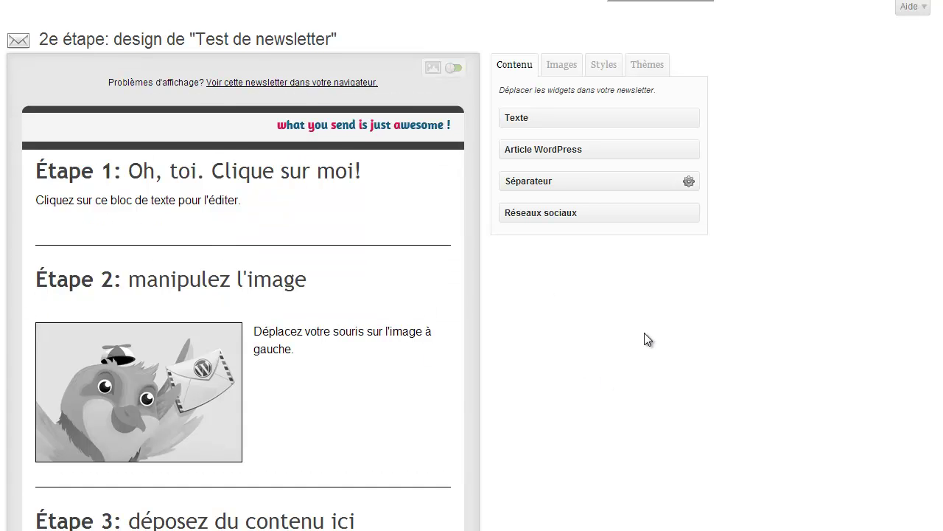
Step: Examine the default newsletter layout and the image and style options available for its design
scroll(645, 332, down, 6)
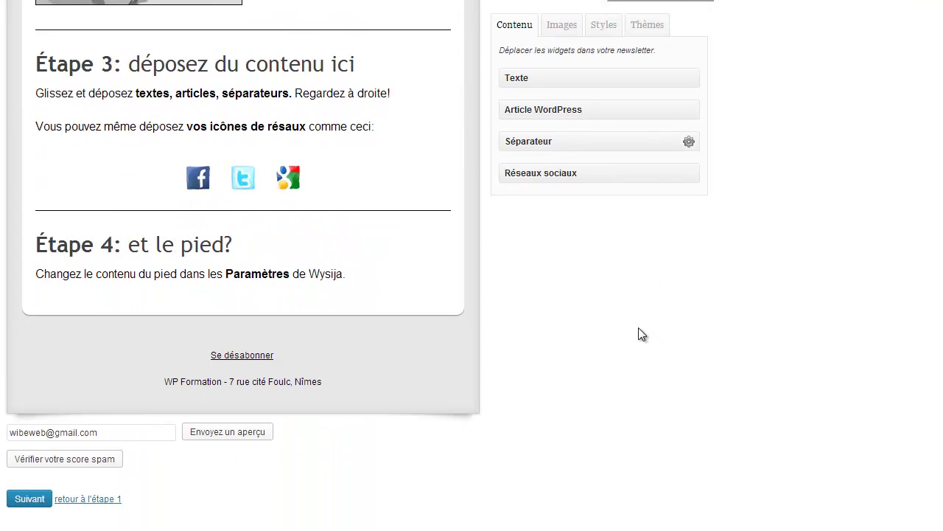
scroll(641, 332, up, 6)
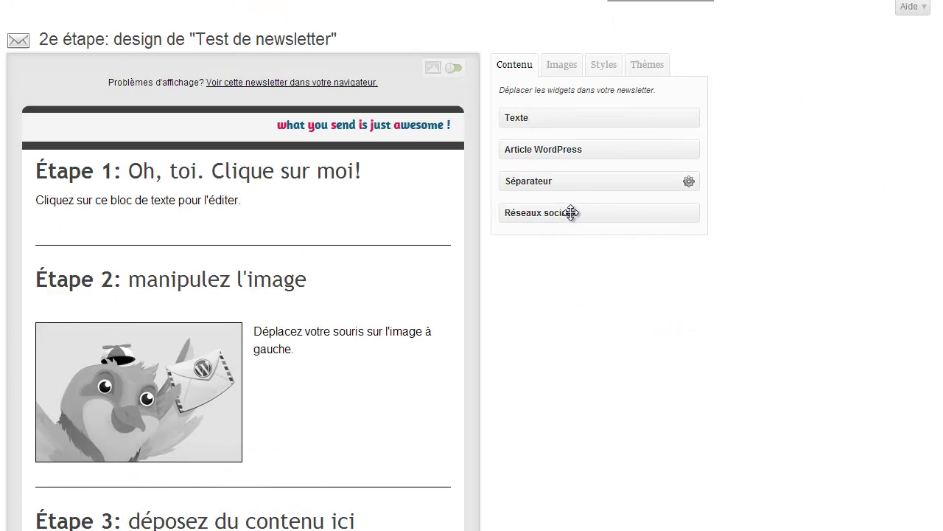
click(564, 70)
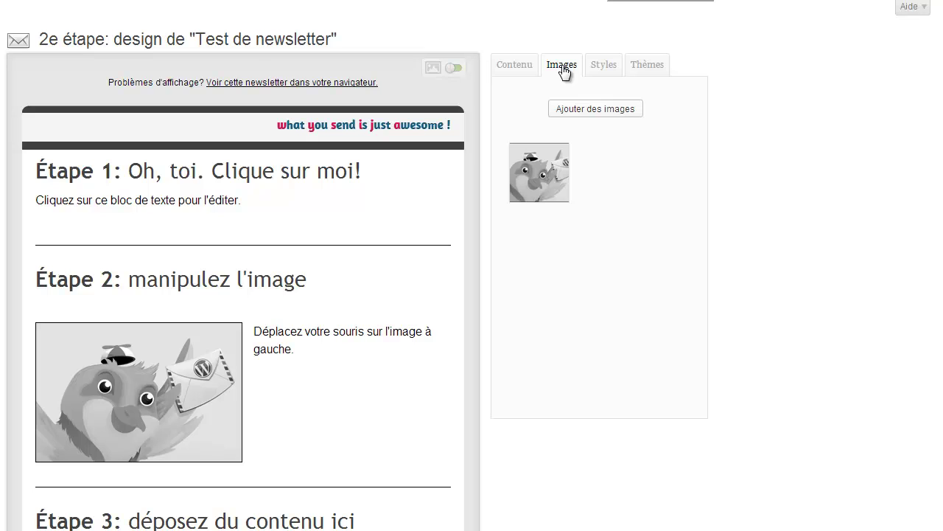
click(604, 66)
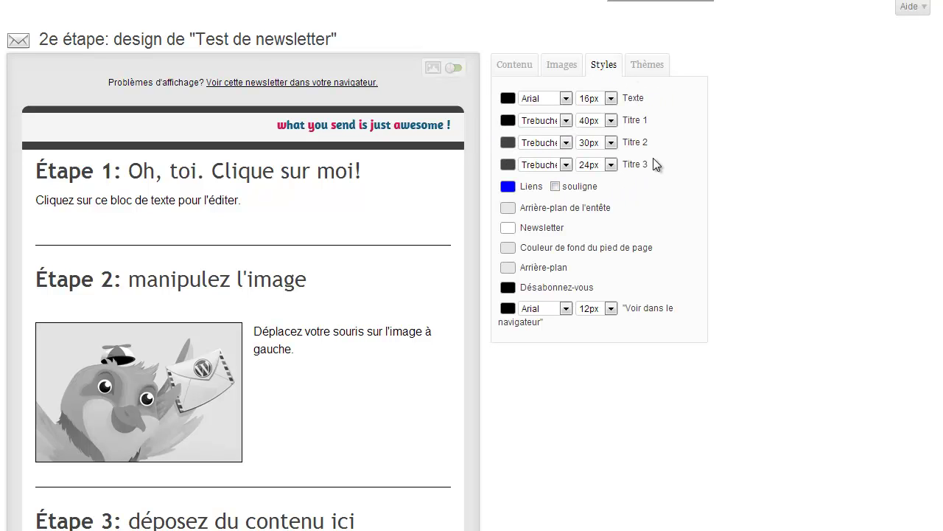
Step: Browse the installed newsletter themes and preview the Bestinteriors and Speed designs
click(655, 68)
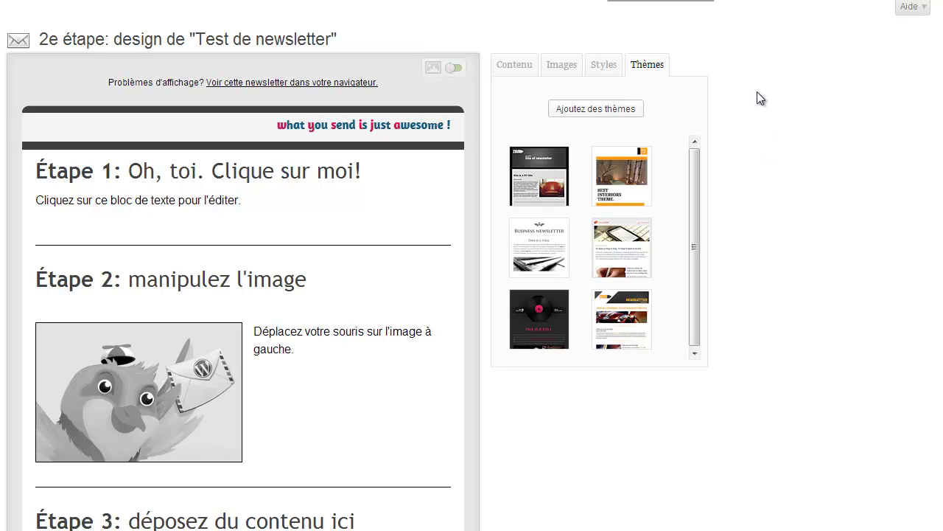
mouse_move(701, 192)
mouse_down()
mouse_move(695, 182)
mouse_move(700, 201)
mouse_up()
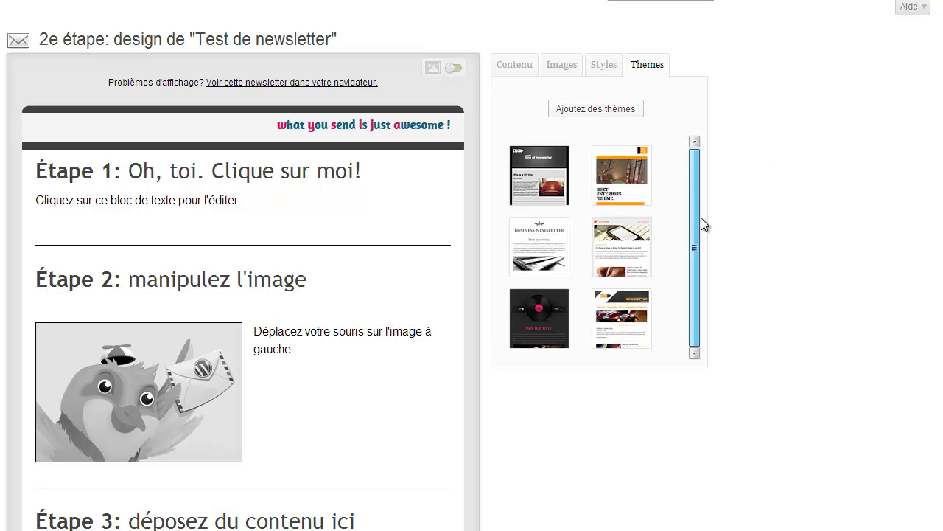
mouse_move(619, 177)
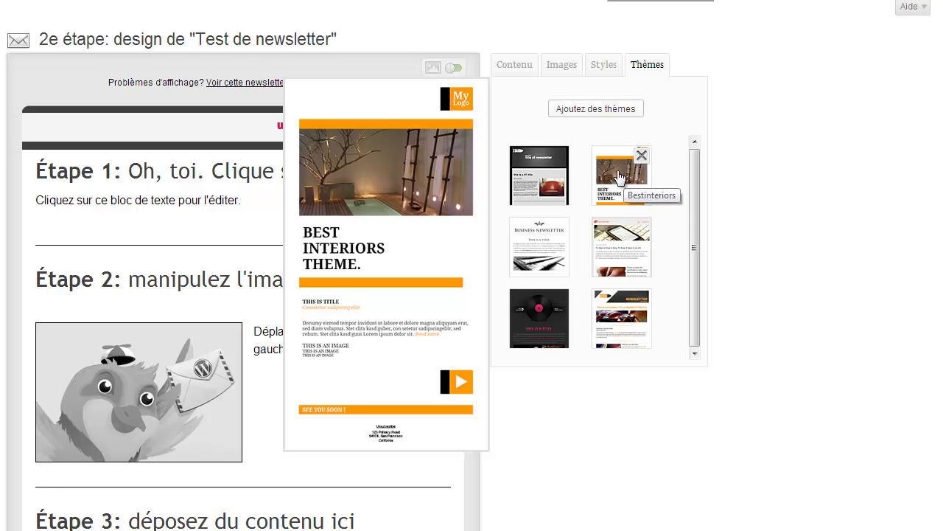
mouse_move(621, 308)
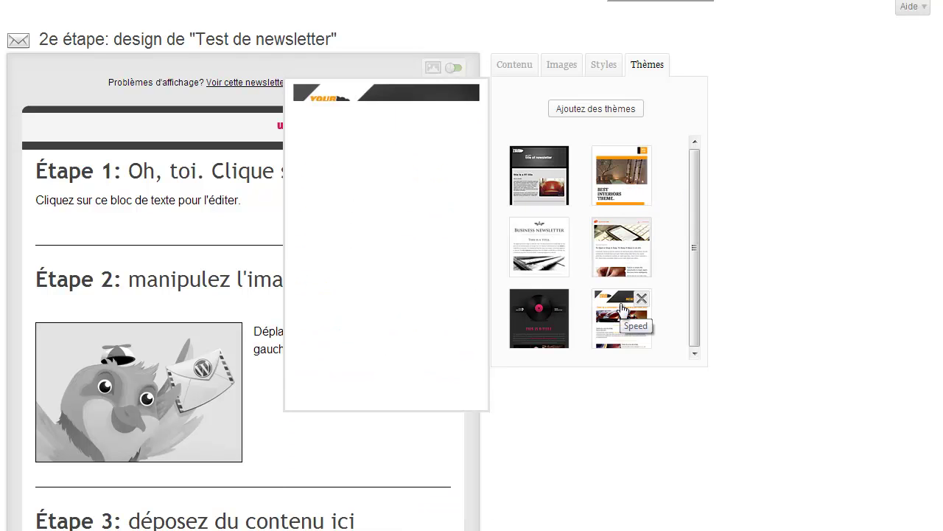
mouse_move(603, 322)
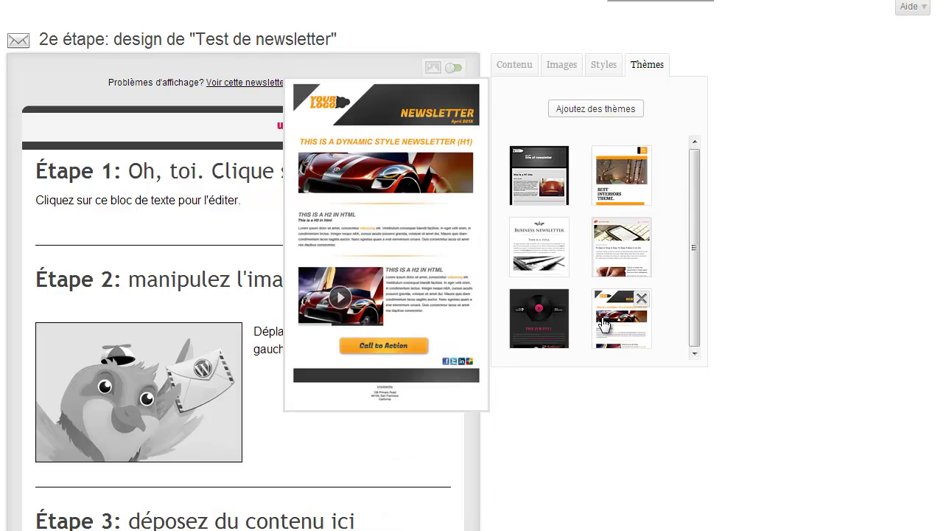
Step: Try the dark vinyl-record music theme on the newsletter, and replace it with the Speed theme
click(552, 323)
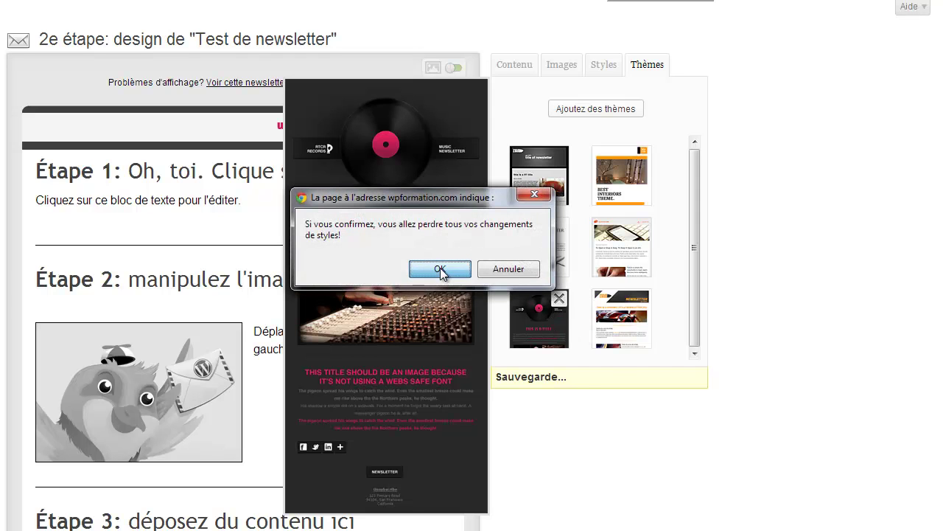
click(440, 268)
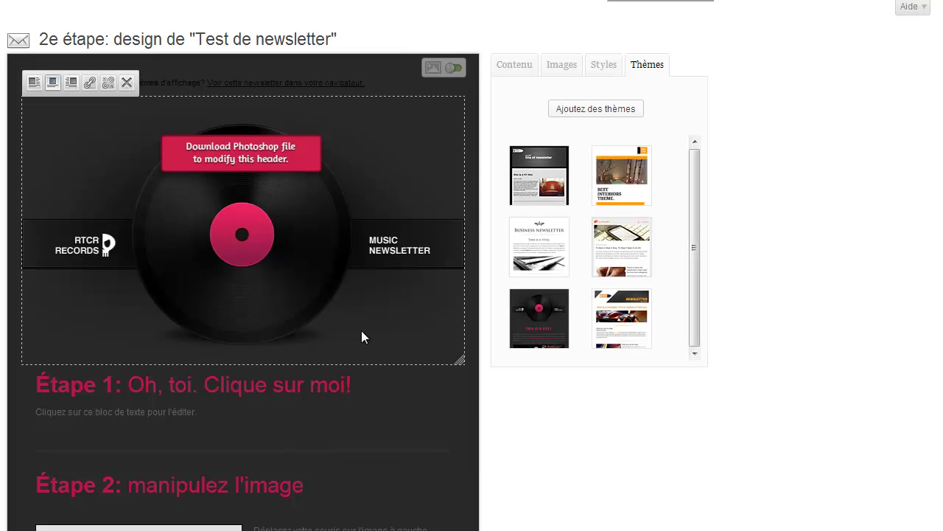
click(647, 336)
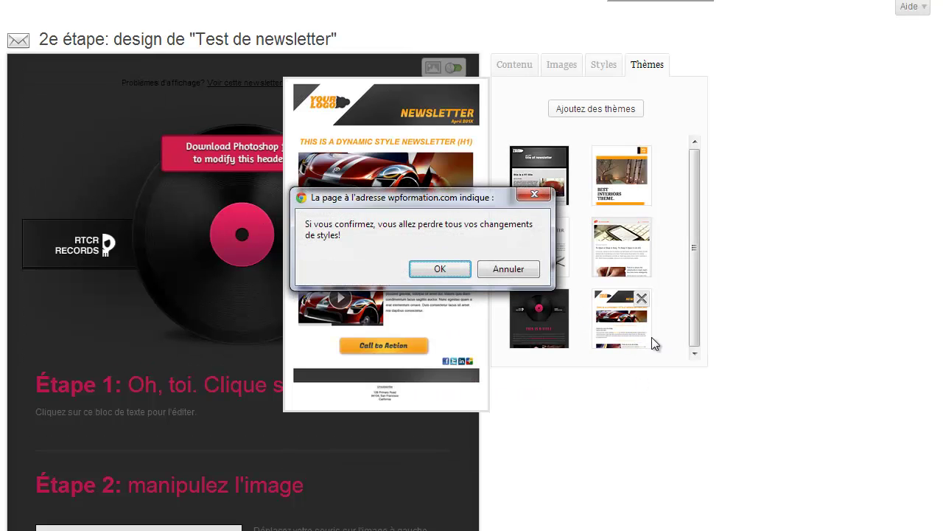
click(441, 268)
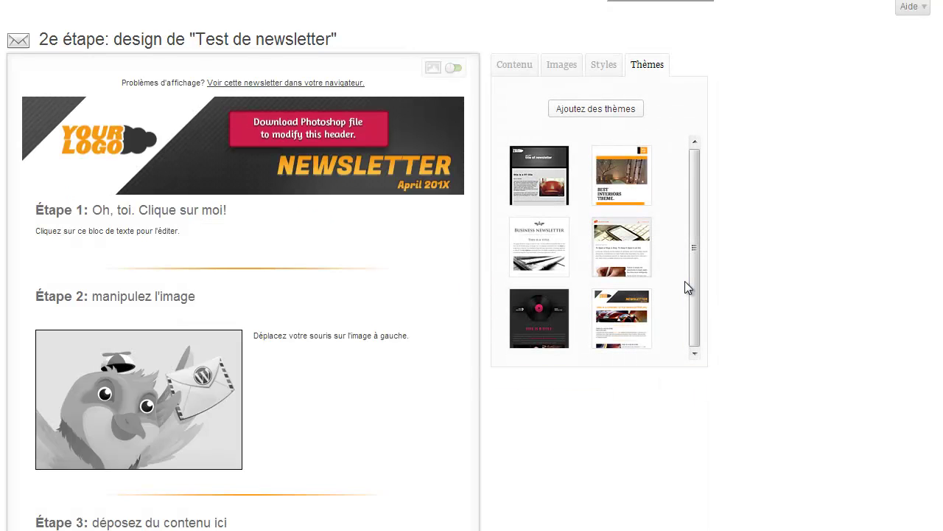
Step: Install the Express Blue theme from the gallery of additional newsletter themes
click(600, 111)
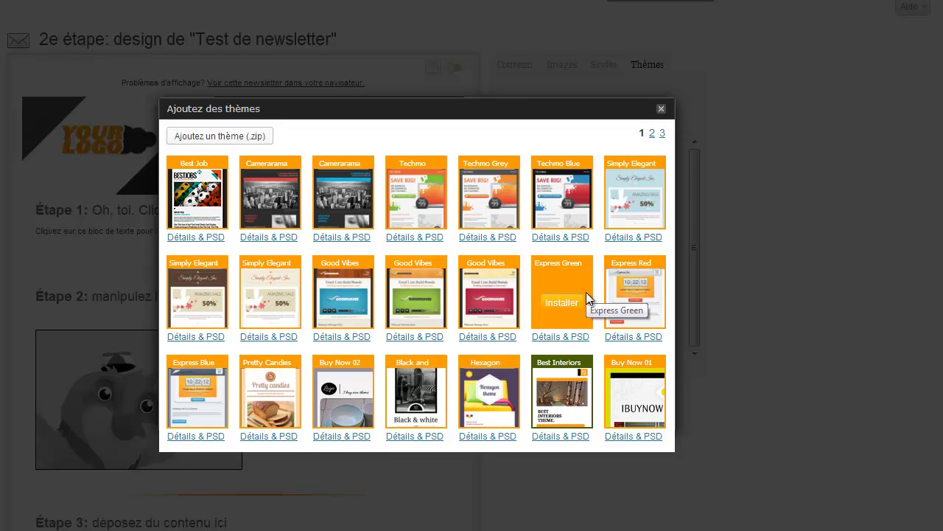
click(196, 404)
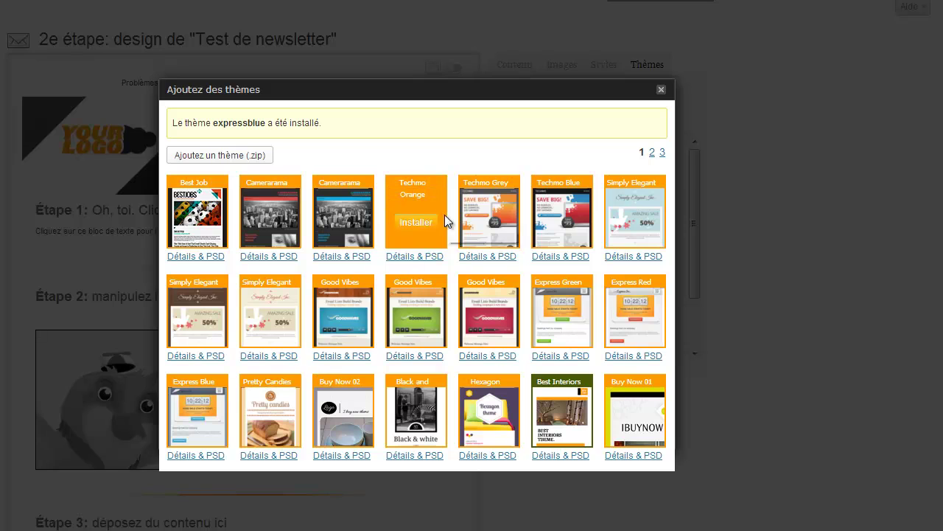
Step: Close the theme gallery, apply the Speed theme to the newsletter again and look through its layout
click(661, 90)
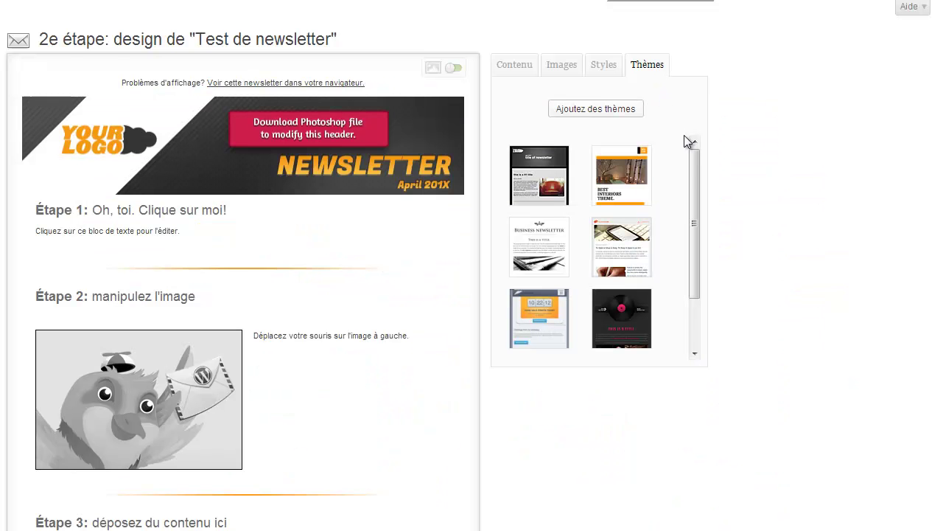
drag(695, 194, 695, 271)
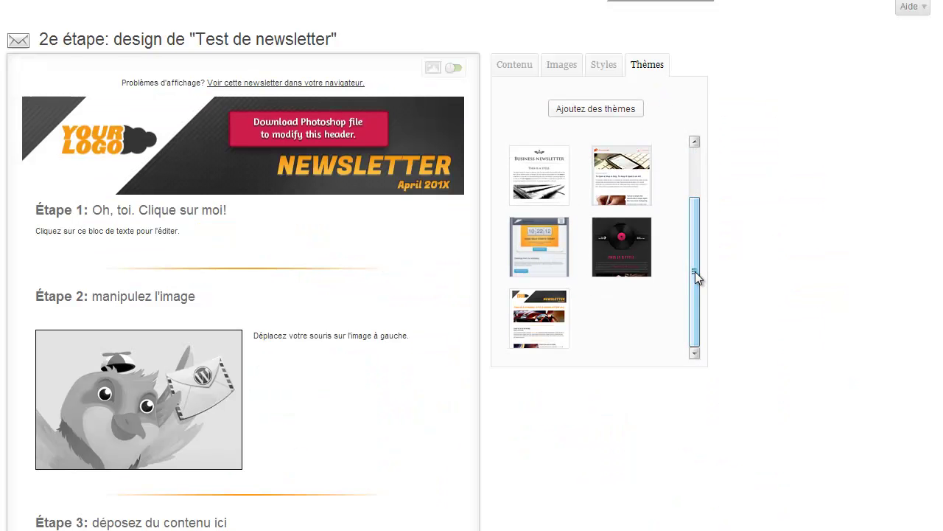
click(532, 330)
click(455, 271)
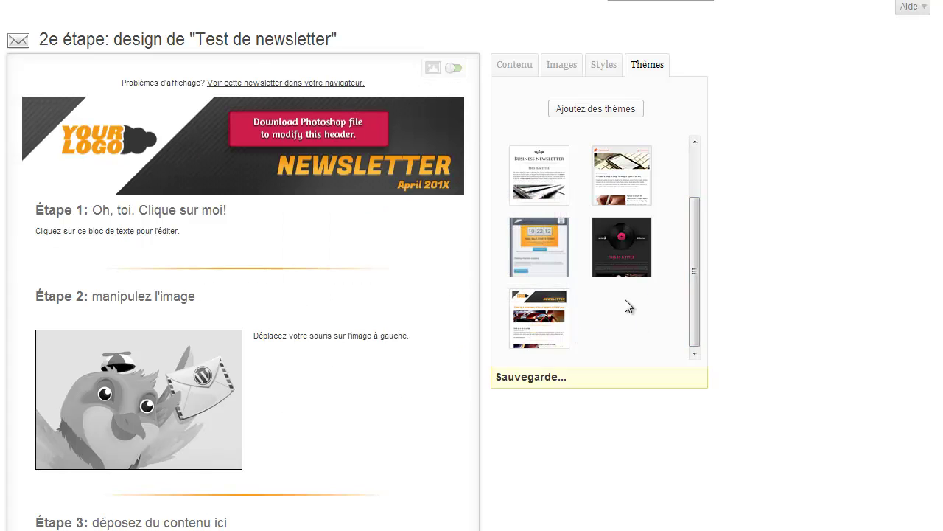
scroll(636, 300, down, 3)
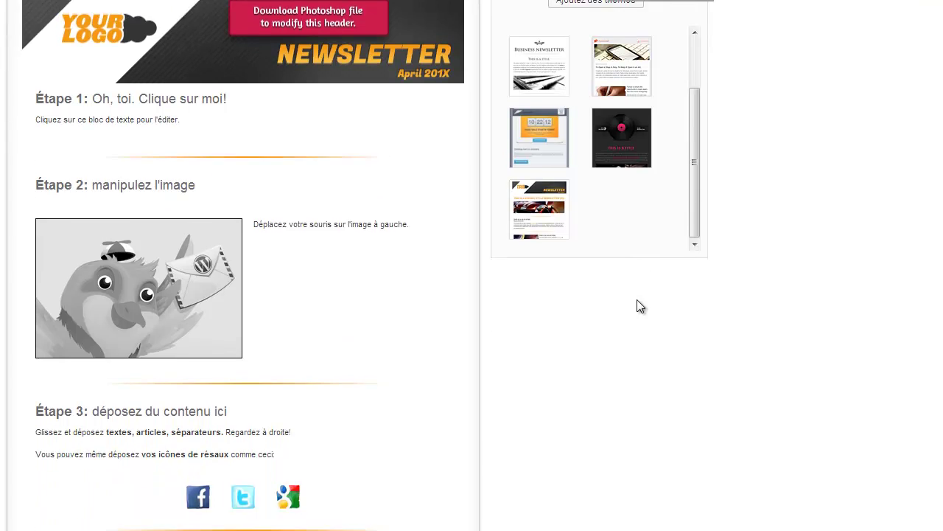
scroll(638, 305, down, 2)
Step: Try the newly installed Express Blue theme on the newsletter and review its layout from header to footer
scroll(632, 305, up, 3)
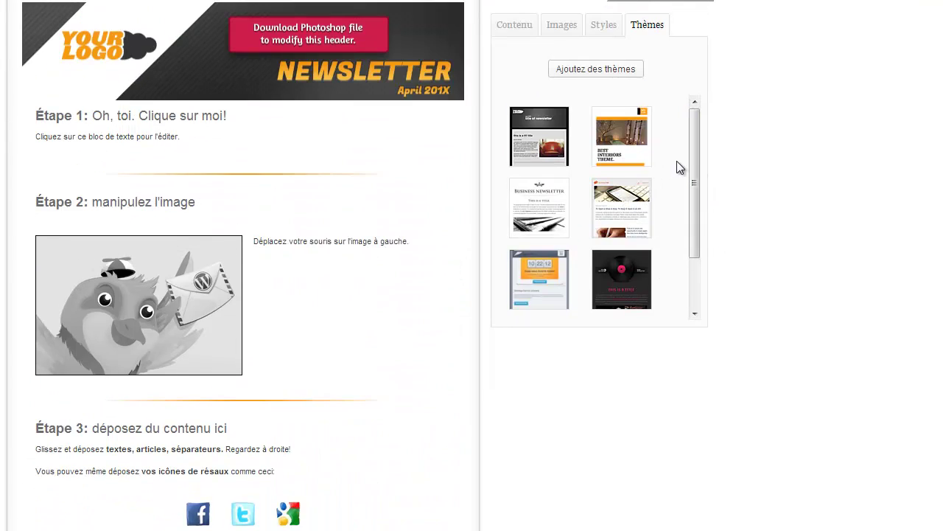
click(552, 268)
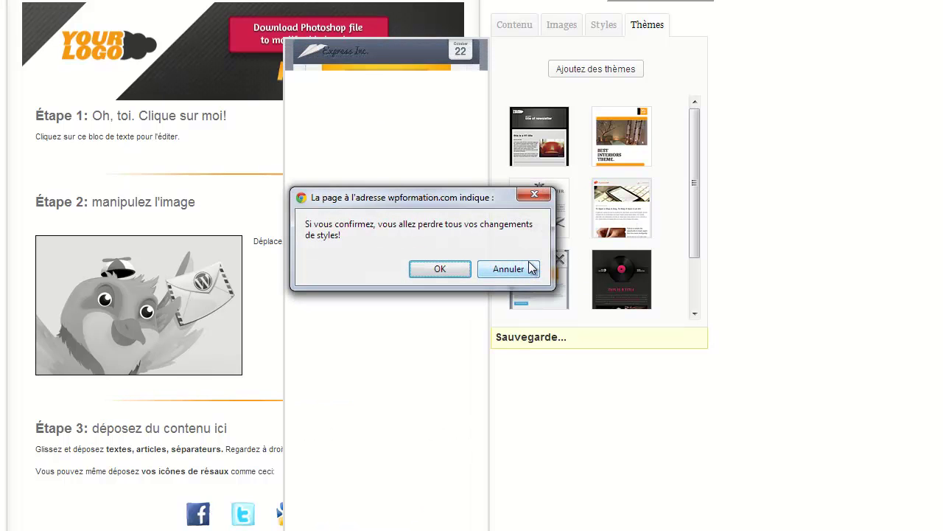
click(438, 270)
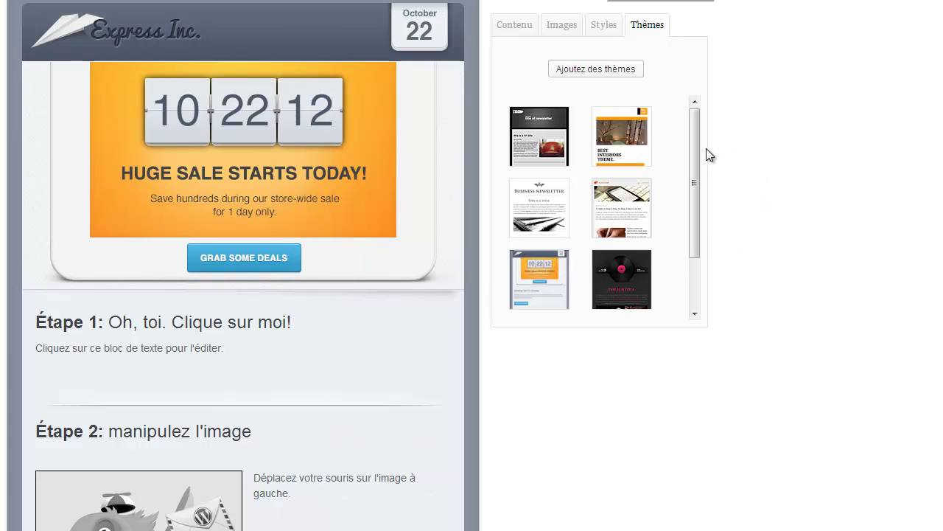
mouse_move(693, 147)
mouse_down()
mouse_move(698, 189)
mouse_move(696, 148)
mouse_up()
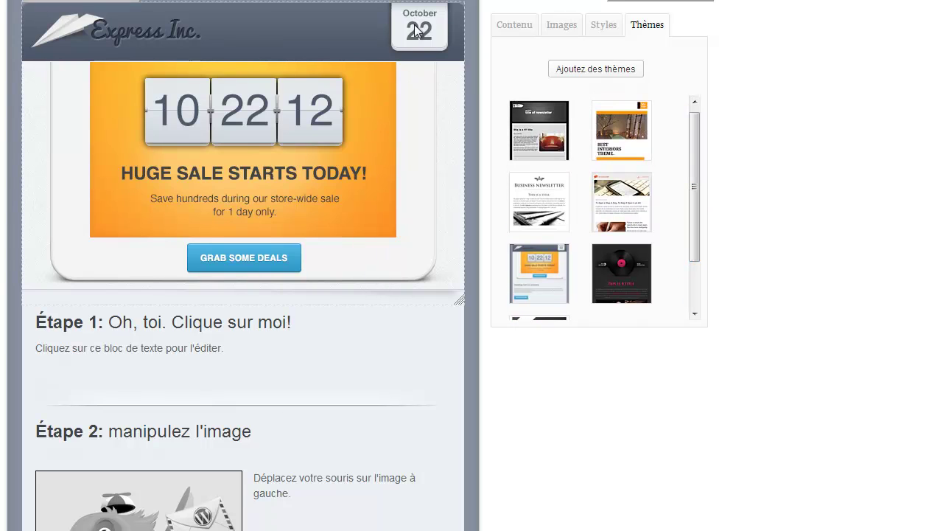
scroll(331, 280, down, 8)
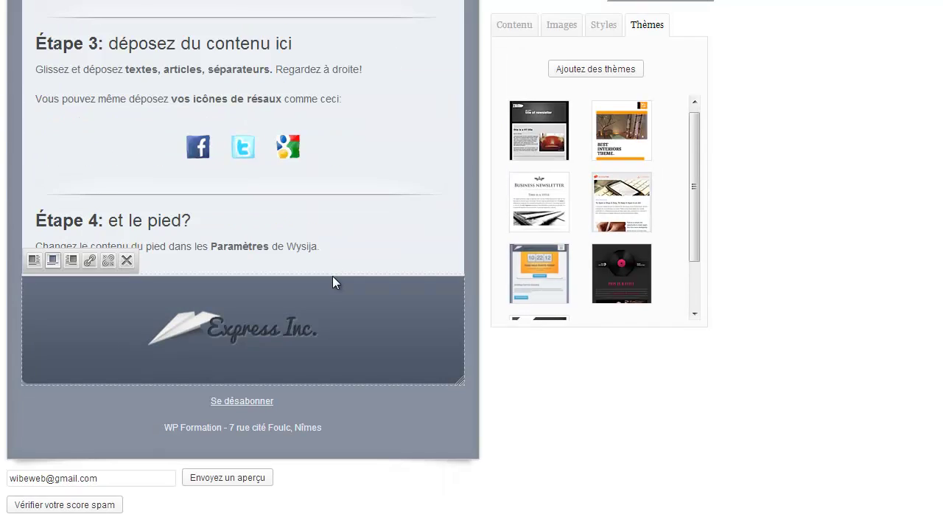
scroll(332, 275, up, 10)
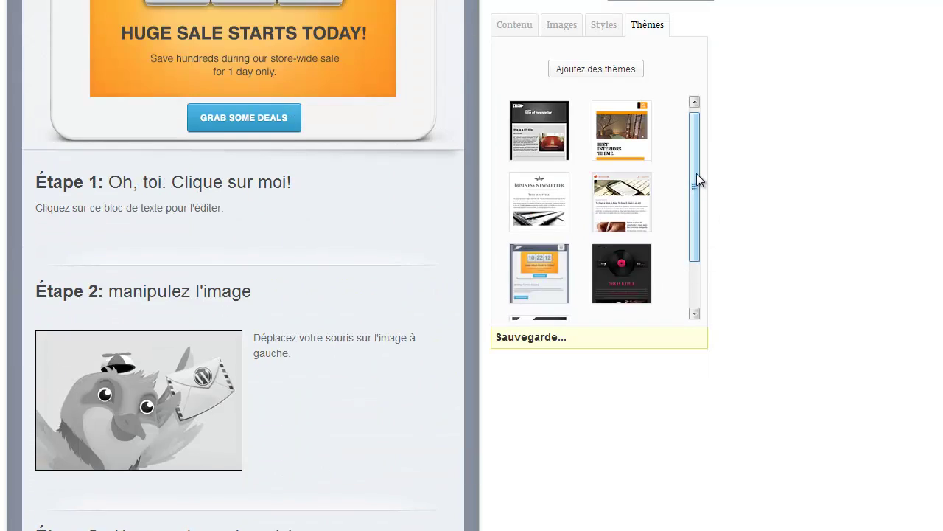
Step: Apply the Best Interiors theme to the newsletter and display the available content widgets
click(643, 149)
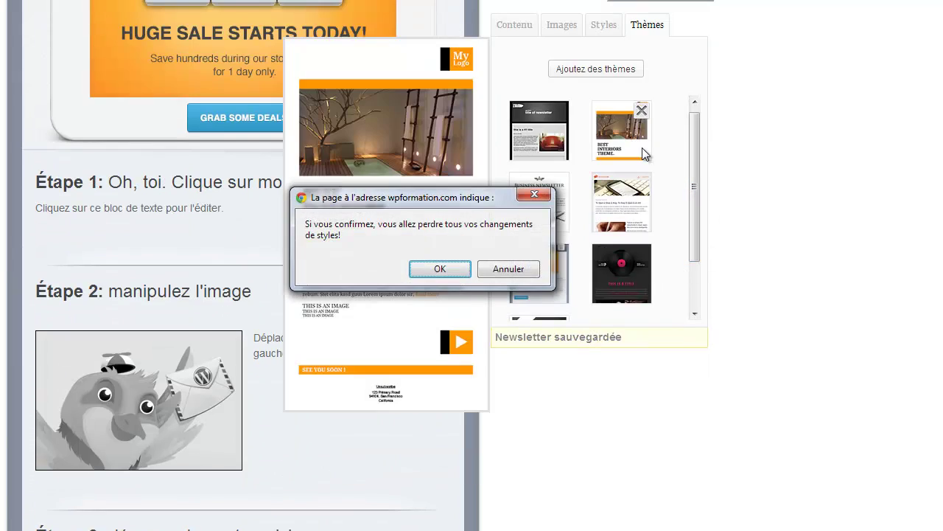
click(440, 269)
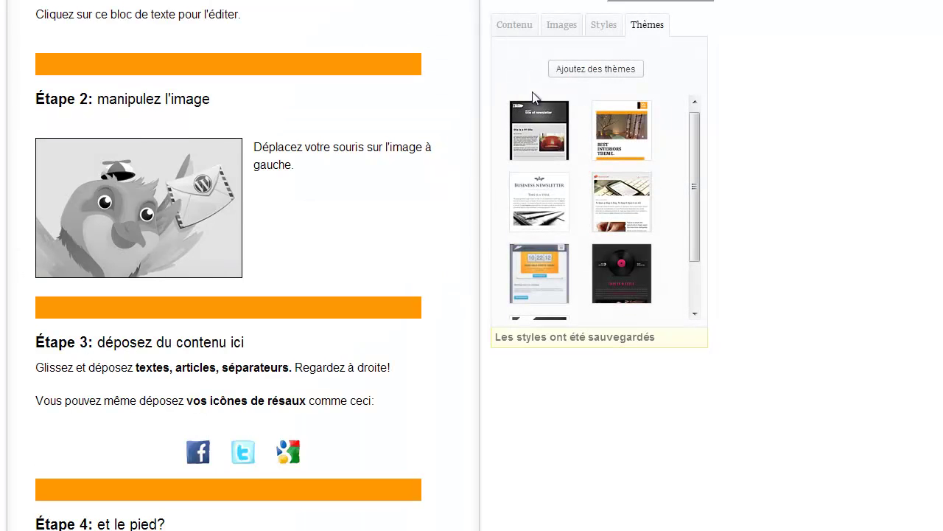
click(514, 31)
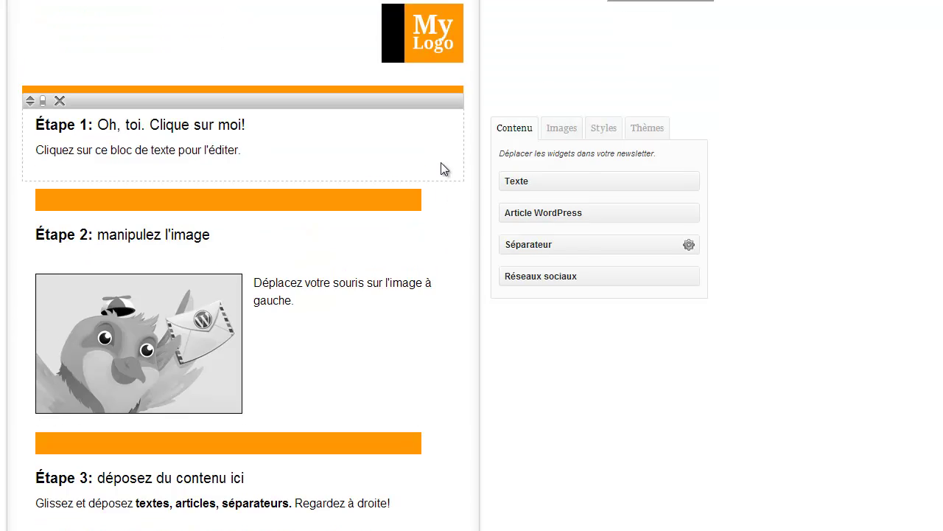
scroll(441, 162, up, 5)
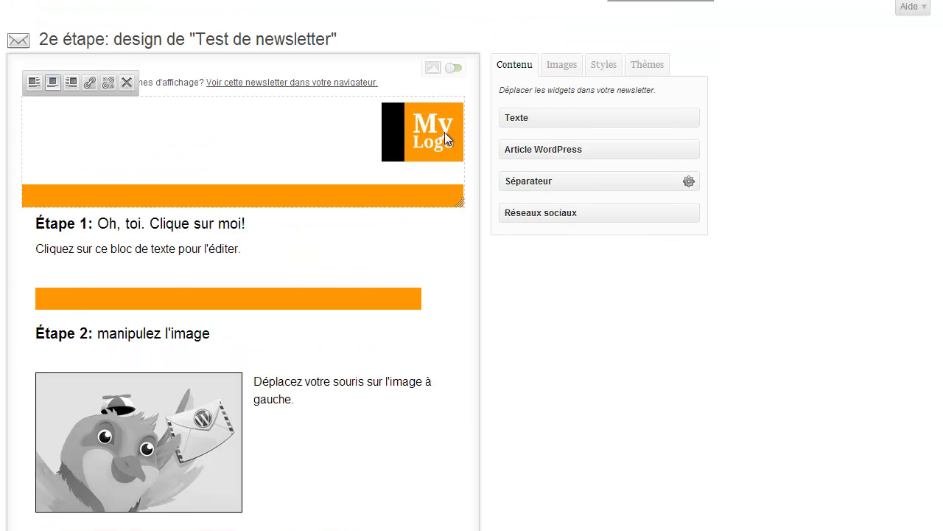
Step: Add the Formation Internet logo from the existing newsletter images and place it in the newsletter header in place of the sample logo
click(557, 67)
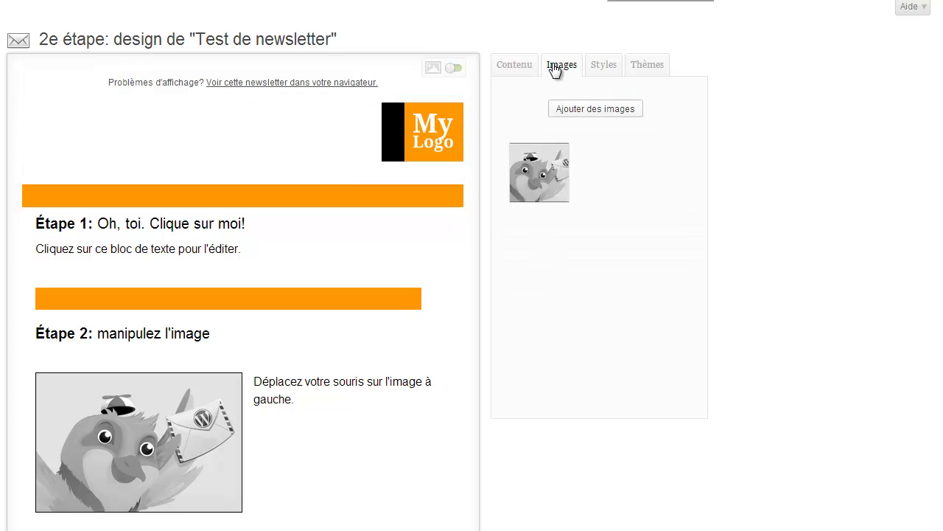
click(599, 112)
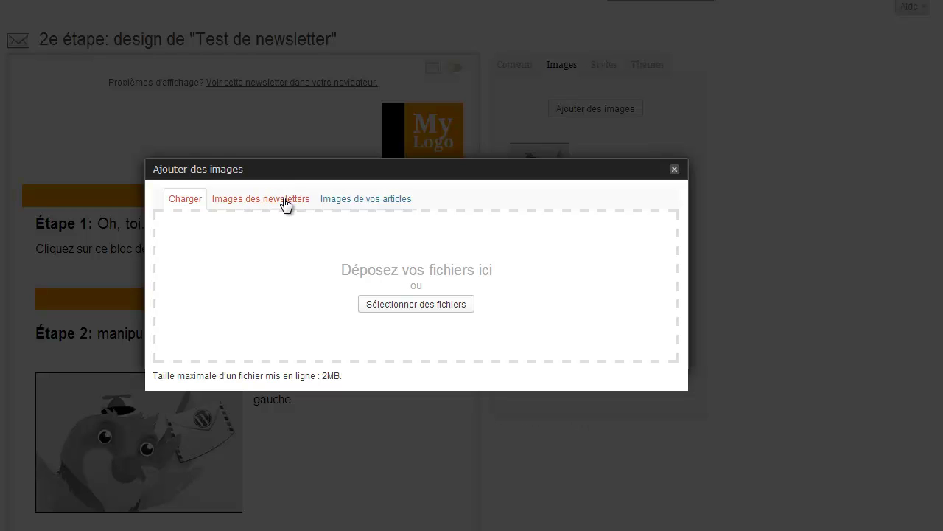
click(286, 205)
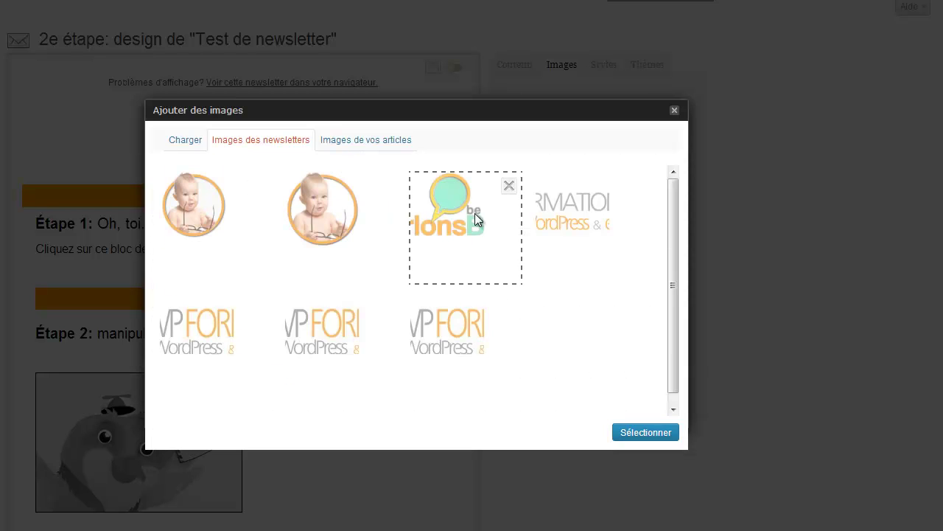
click(577, 216)
click(647, 433)
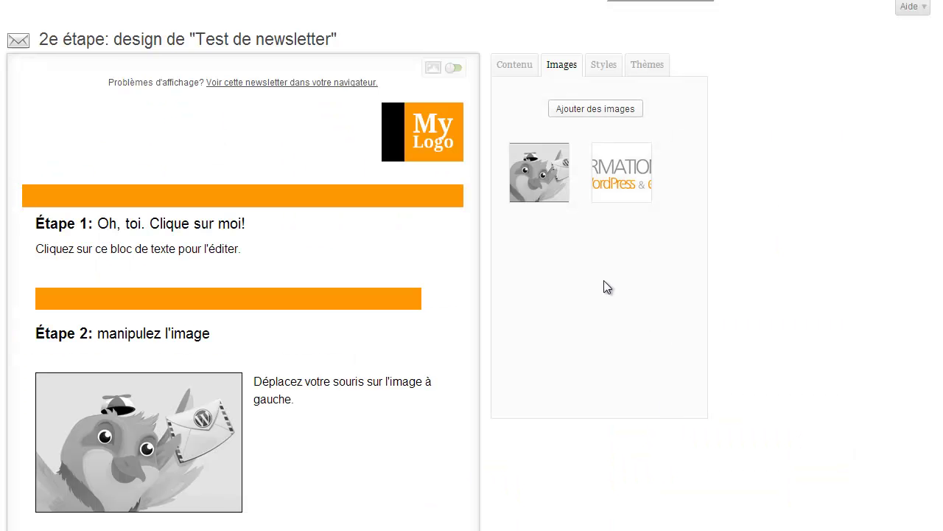
mouse_move(622, 179)
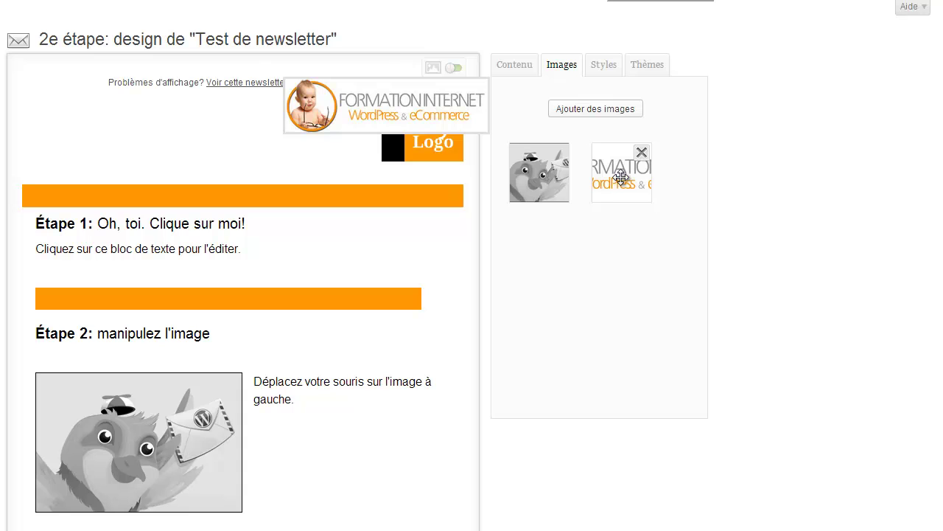
drag(621, 179, 224, 133)
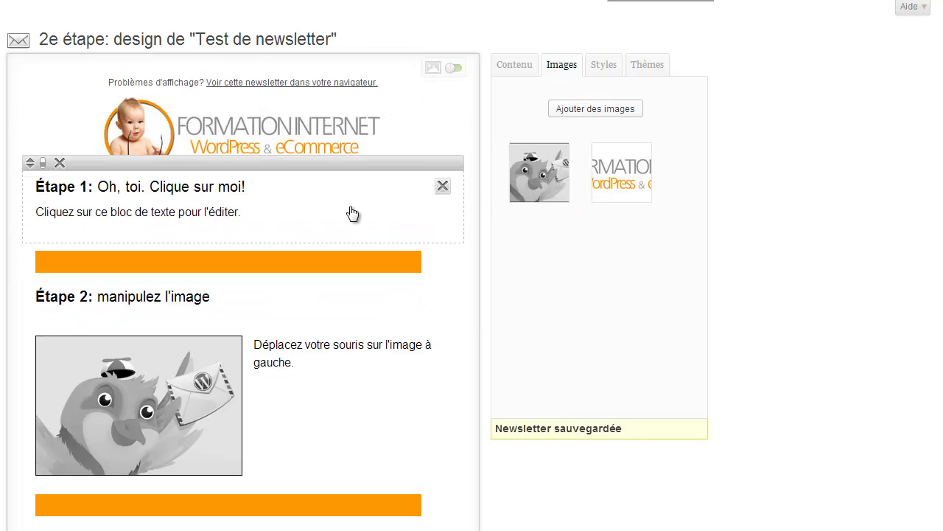
Step: Replace "Étape 1" with "Intro" in the heading of the first text block
click(285, 199)
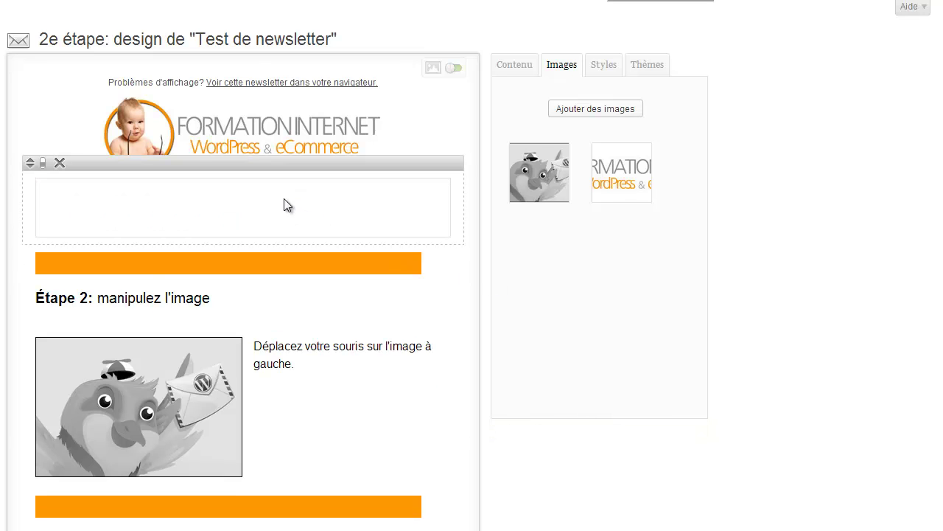
click(159, 242)
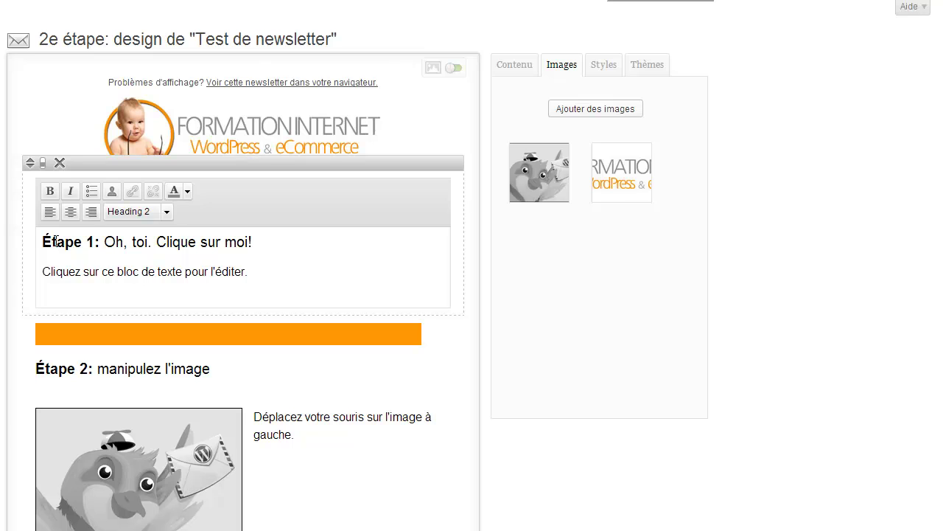
drag(44, 241, 94, 236)
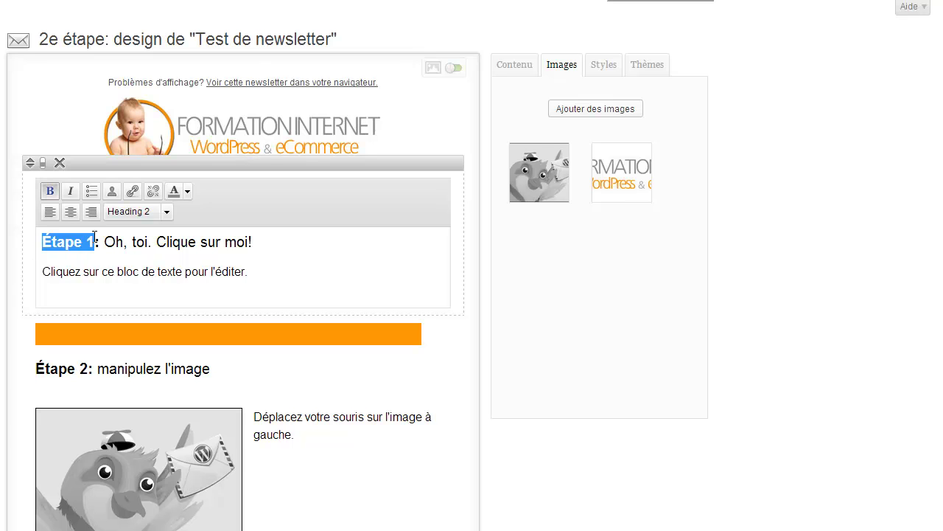
text(Intro)
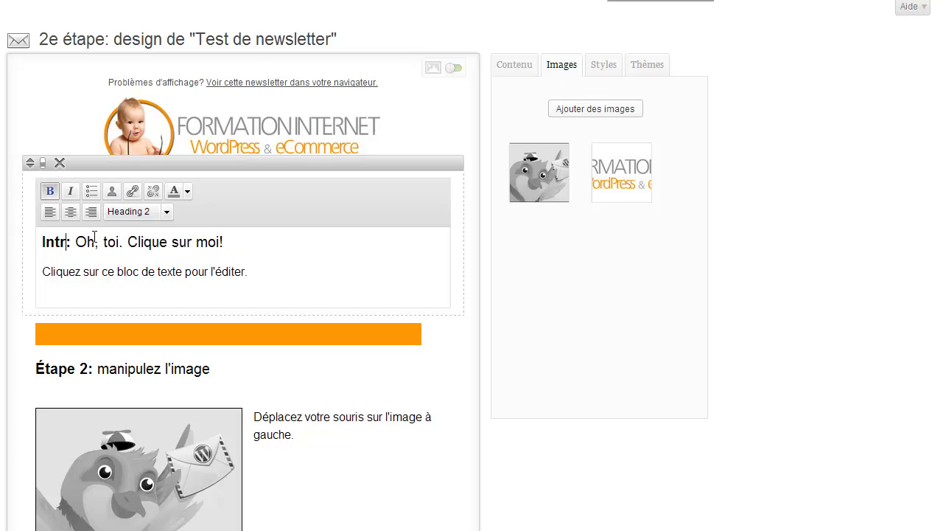
Step: Examine the paragraph format and text colour options for the sentence under the Intro heading
double_click(127, 272)
drag(49, 275, 297, 264)
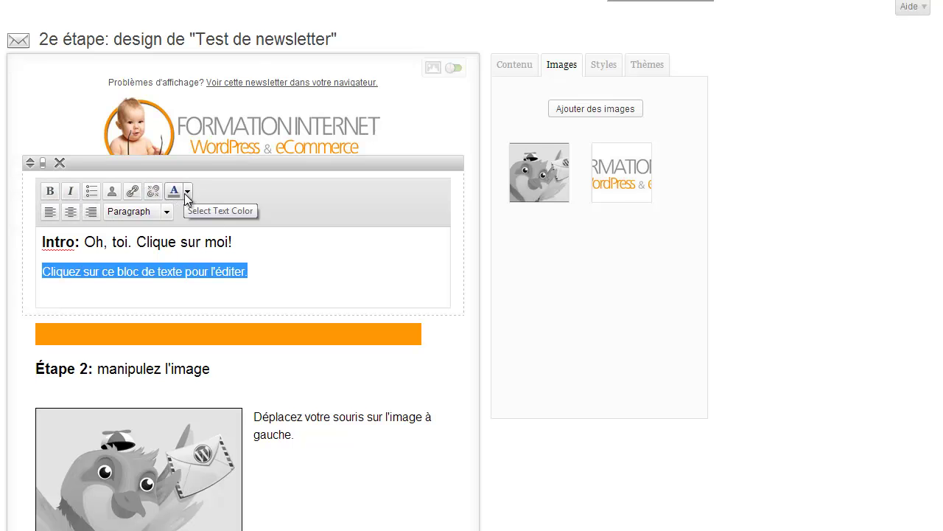
click(167, 212)
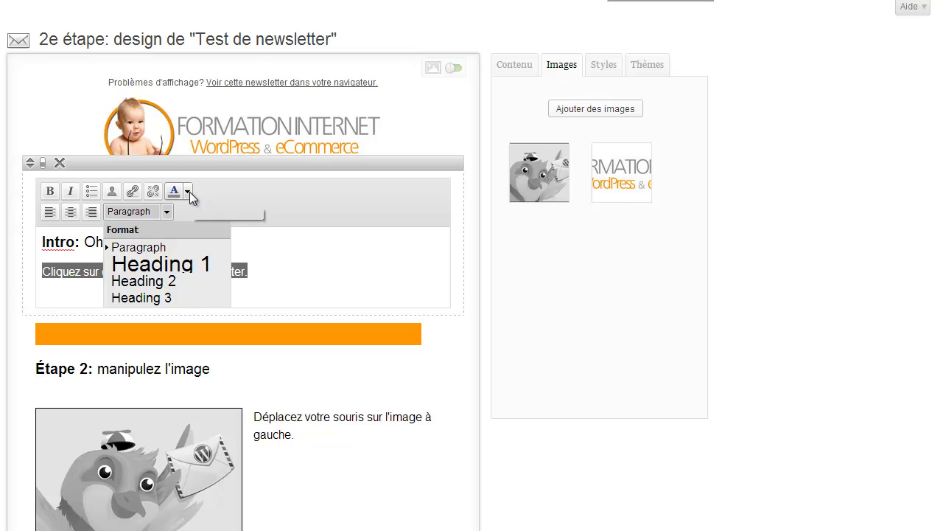
click(189, 191)
click(226, 192)
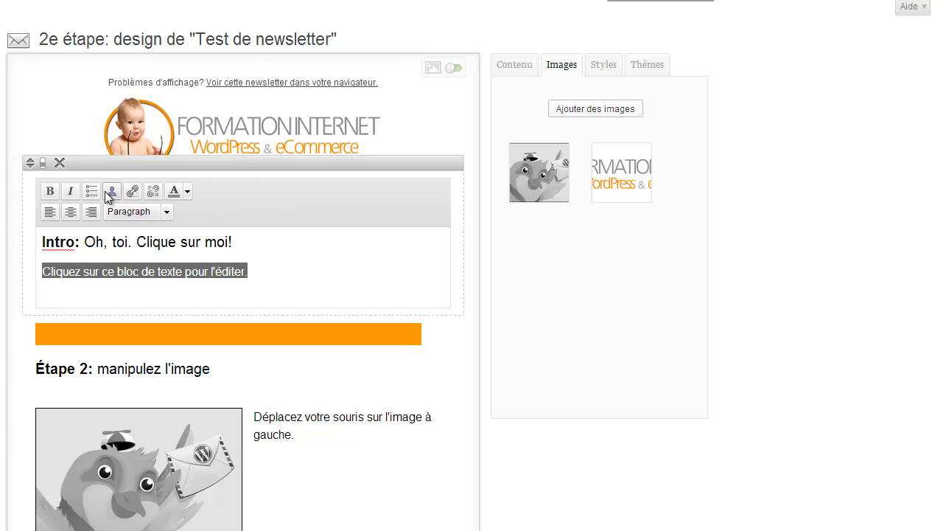
Step: Add a space after "toi" in the Intro heading and examine the shortcodes that can be inserted there
click(85, 242)
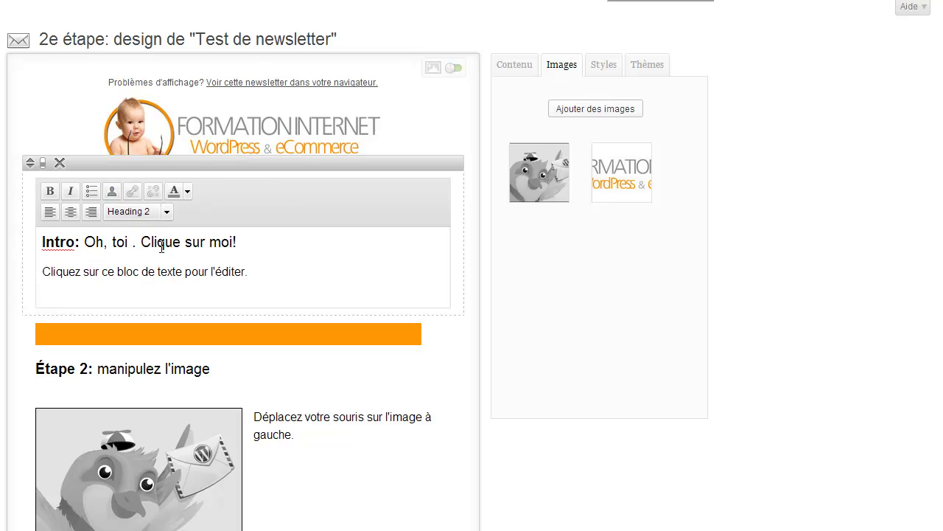
click(112, 191)
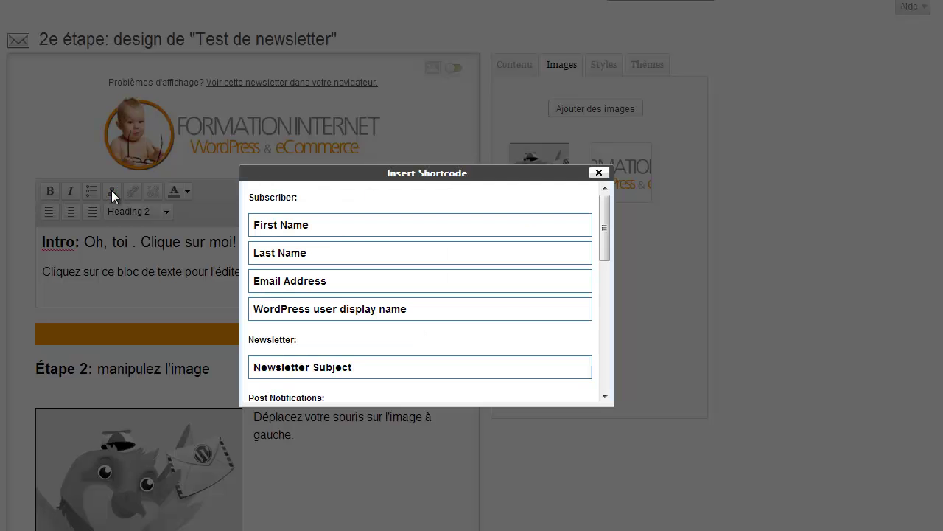
drag(604, 233, 602, 185)
click(599, 173)
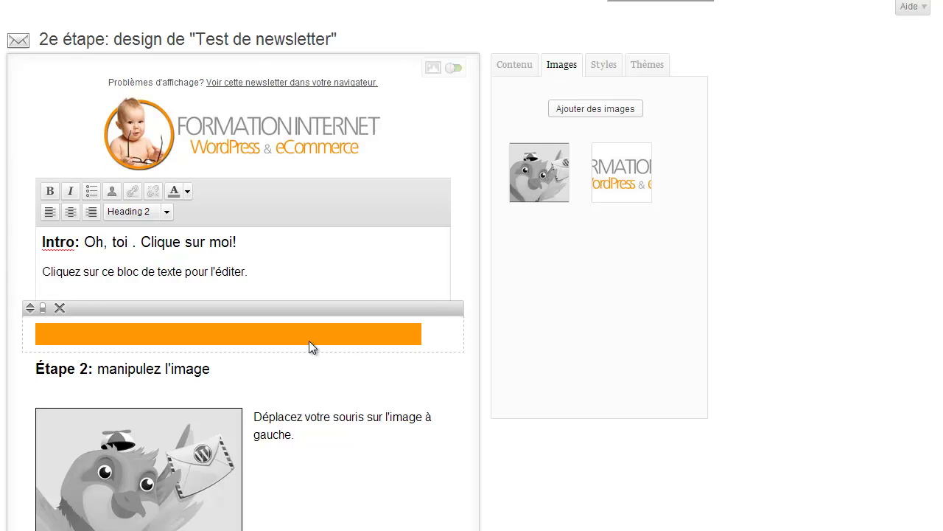
Step: Move the orange separator above the Intro text block, directly below the header logo
drag(284, 308, 274, 203)
click(274, 204)
drag(29, 308, 61, 180)
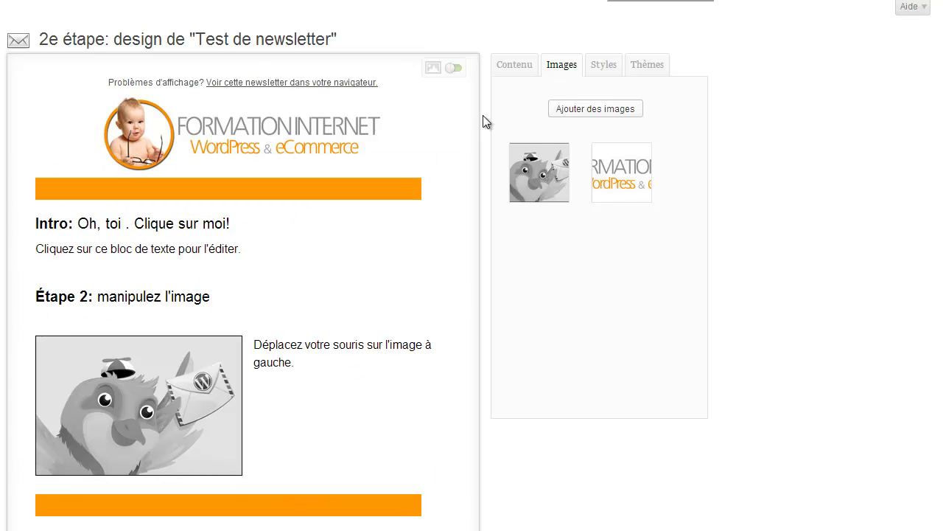
Step: Display the content widgets and delete the "Étape 2: manipulez l'image" text block
click(515, 66)
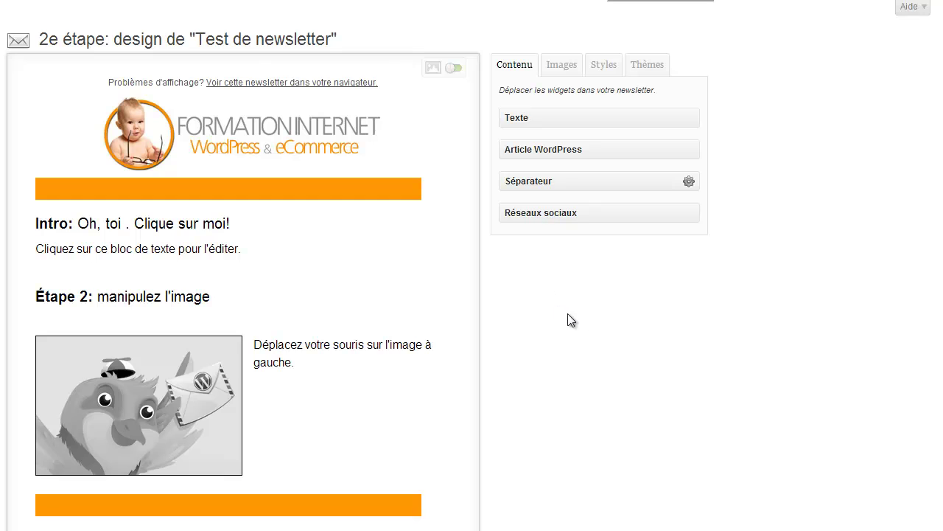
mouse_move(141, 341)
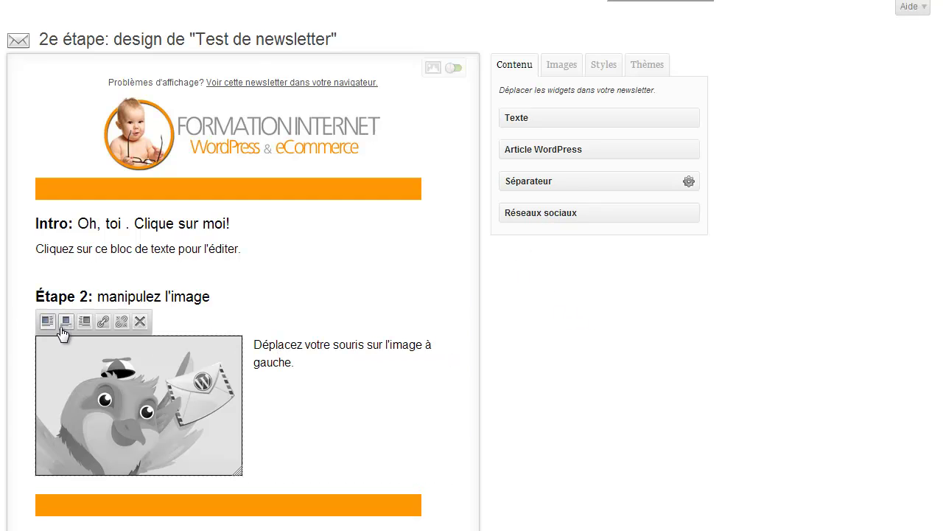
mouse_move(270, 320)
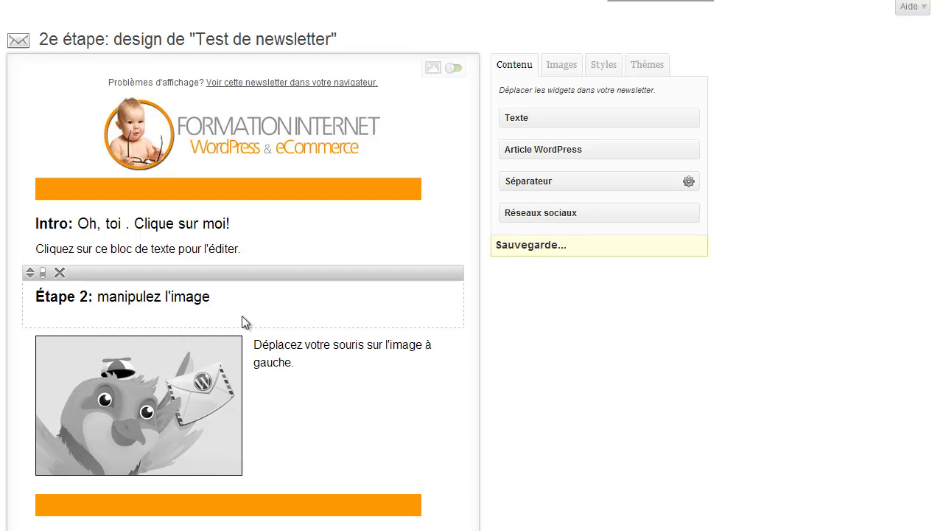
click(60, 274)
mouse_move(63, 278)
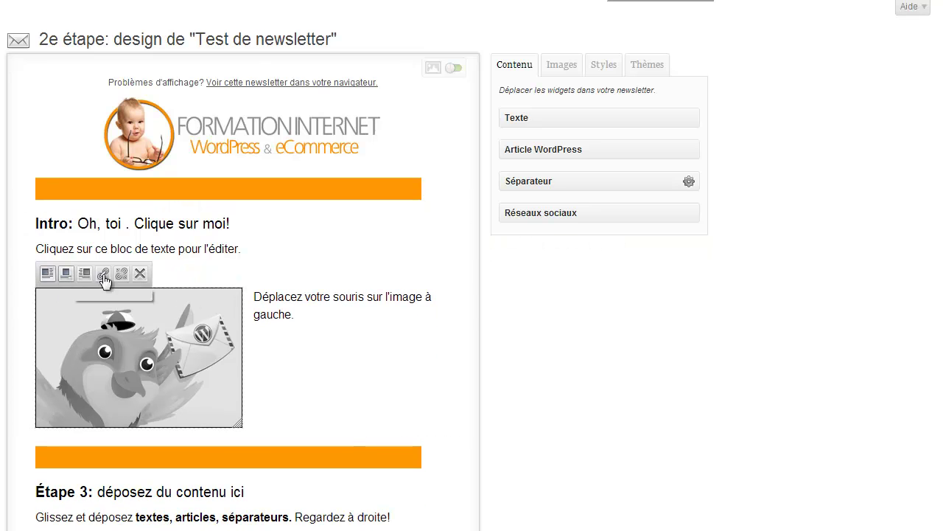
Step: Remove the bird image from the block below the Intro text, keeping its sentence
click(144, 275)
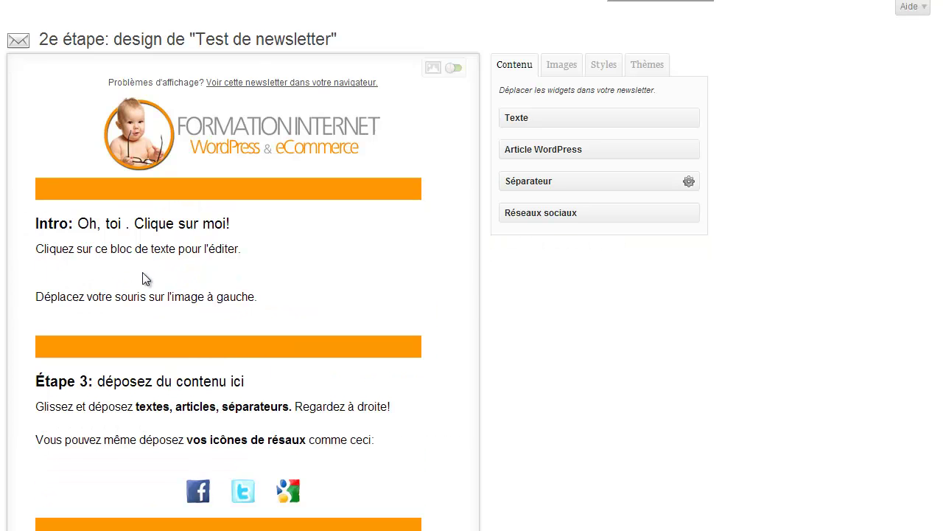
click(224, 296)
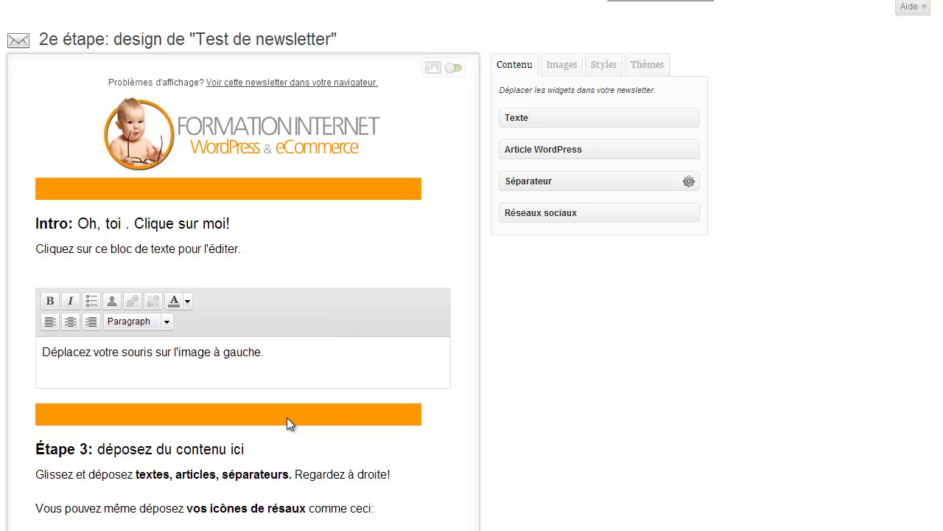
click(287, 434)
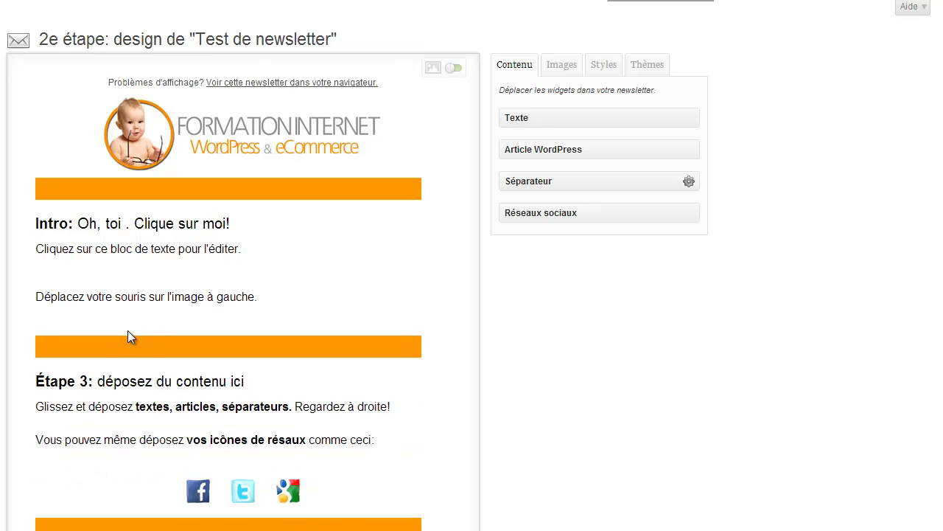
Step: Delete the "Étape 4", "Étape 3" and Intro text blocks and the "Déplacez votre souris sur l'image à gauche" block
scroll(200, 474, down, 4)
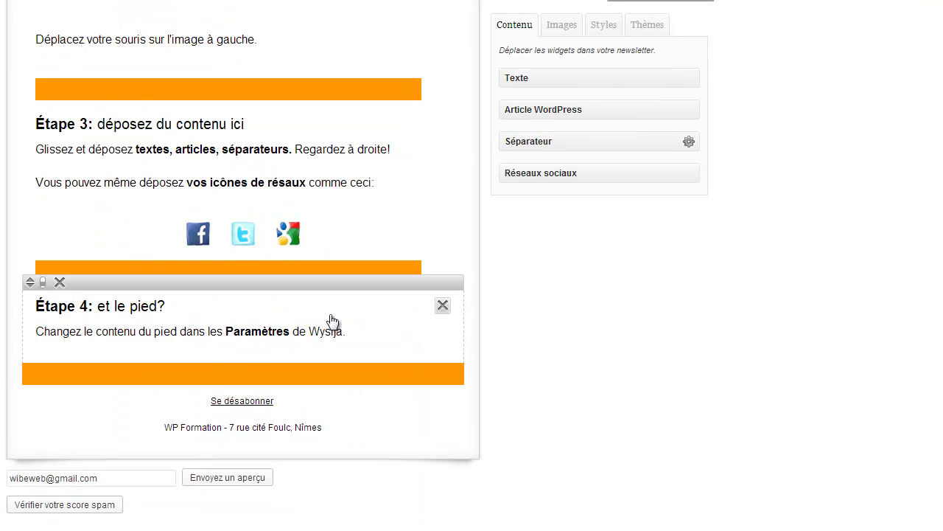
click(443, 306)
mouse_move(430, 147)
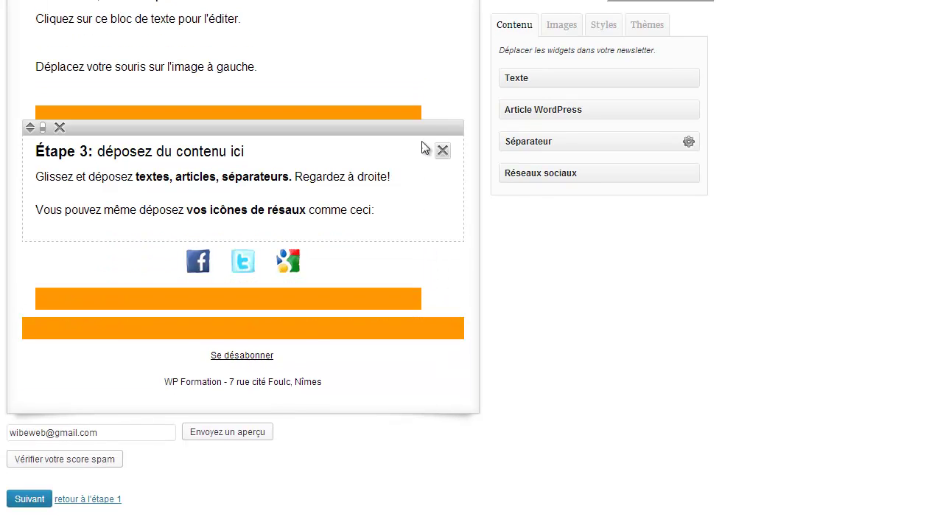
click(443, 151)
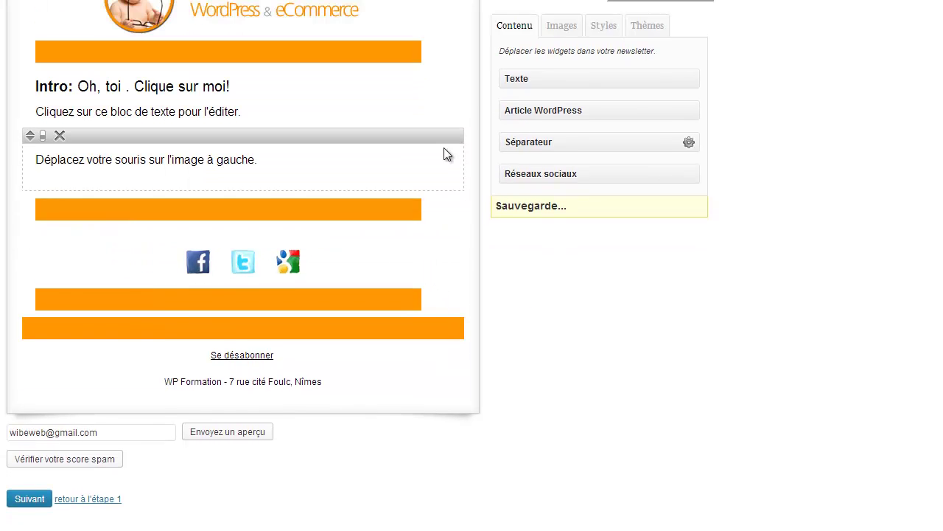
click(444, 100)
scroll(443, 177, up, 1)
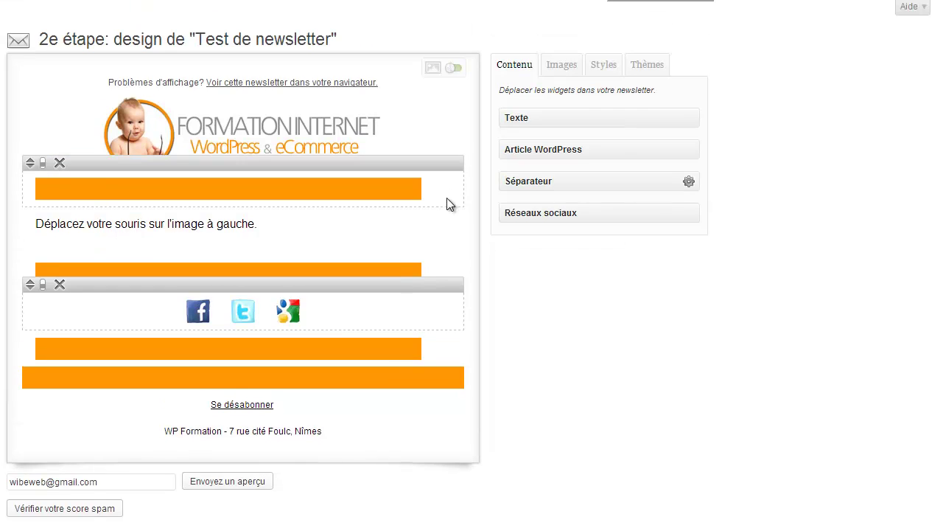
click(60, 201)
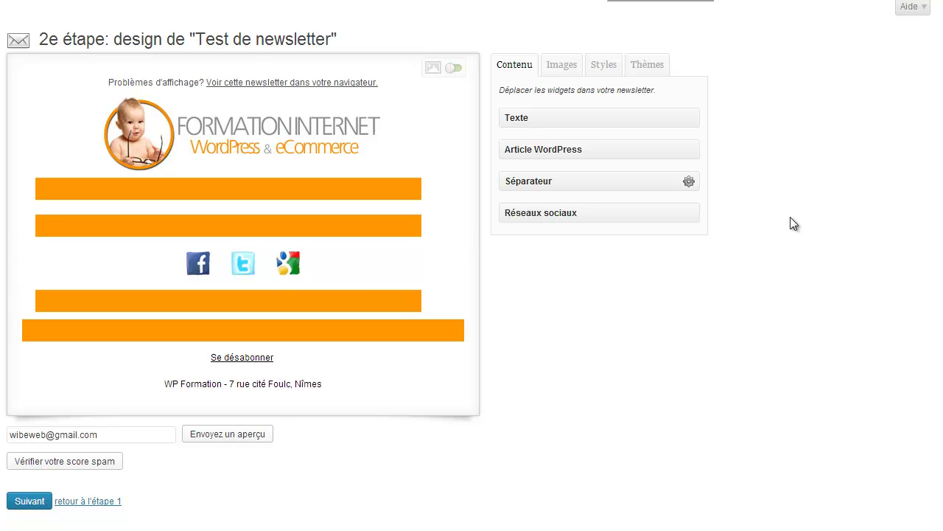
Step: Add a text block between the first two orange separators and insert the article "Twitter & WordPress, nouvelles règles en 2013" below the second one
drag(607, 115, 235, 255)
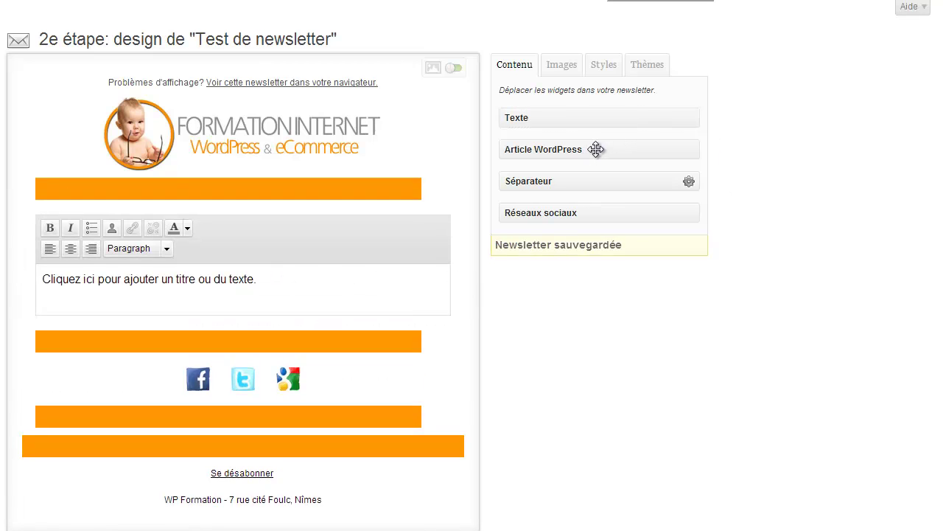
drag(595, 149, 225, 415)
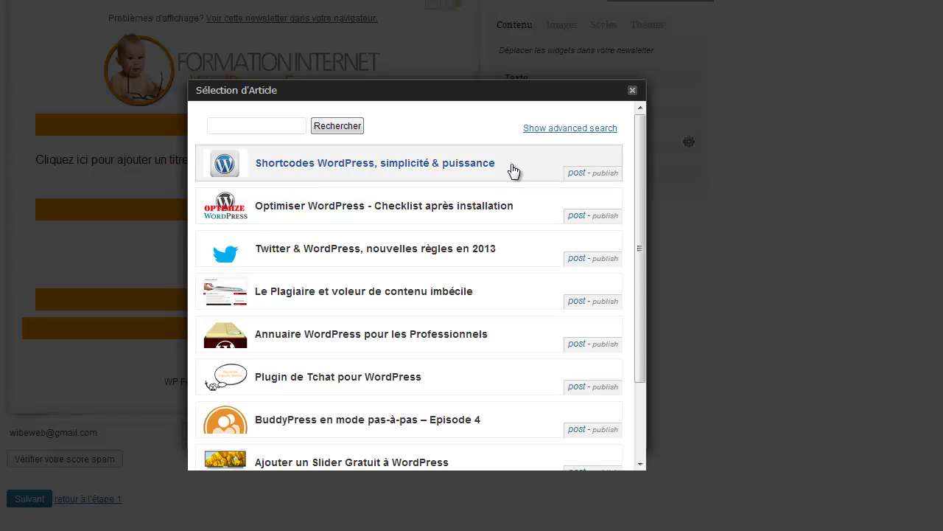
drag(638, 157, 655, 147)
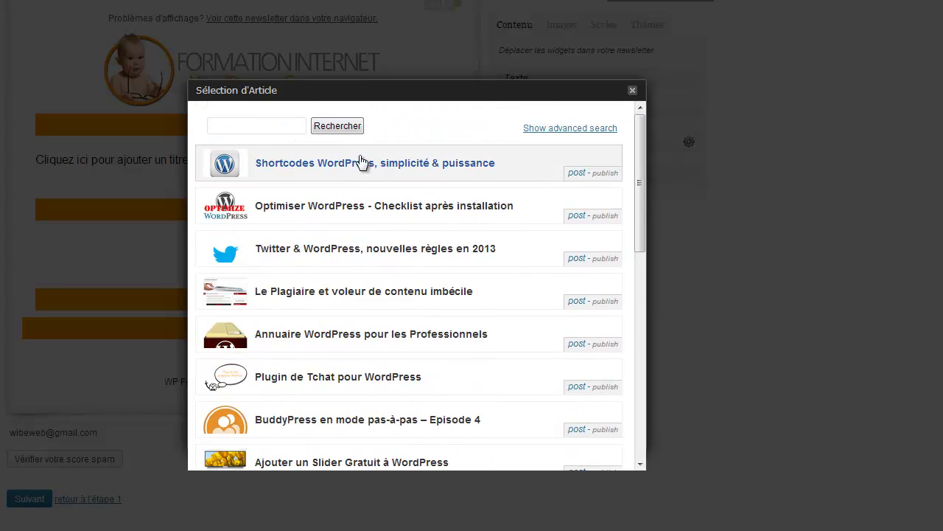
click(267, 126)
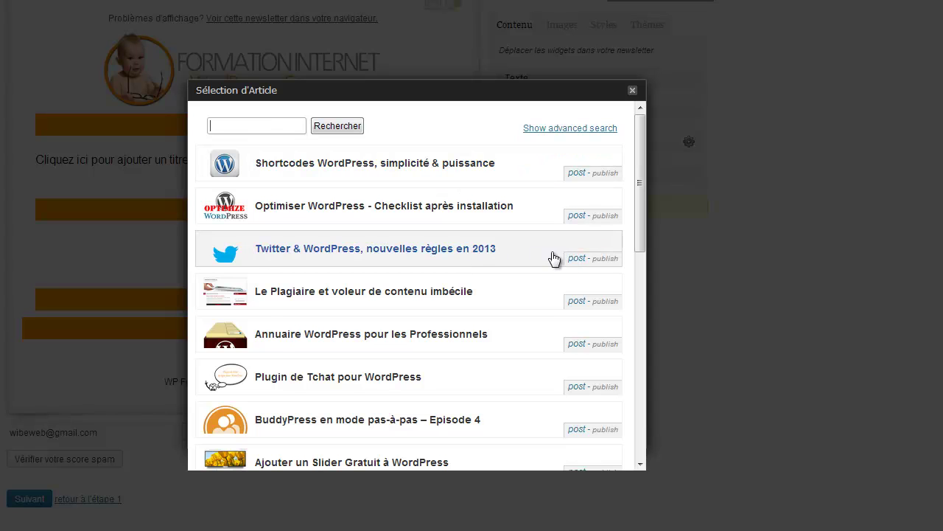
click(531, 252)
scroll(536, 306, down, 1)
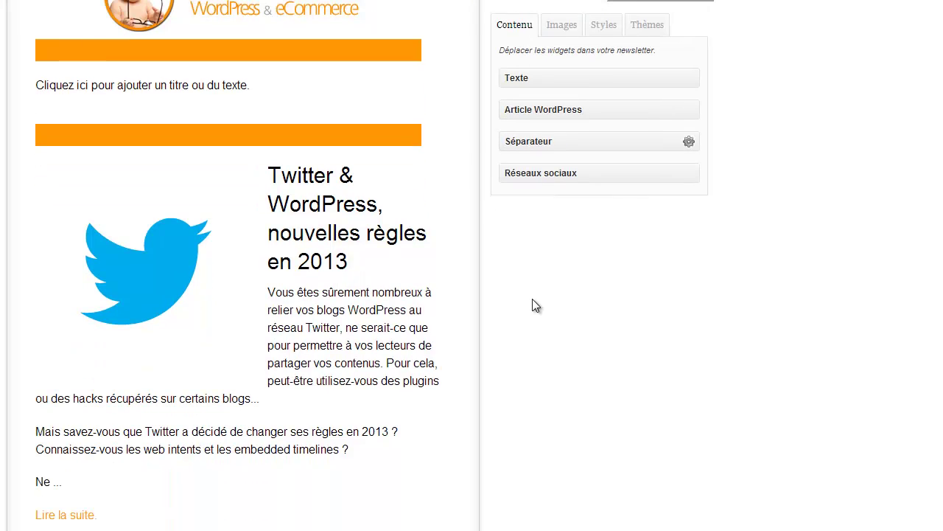
Step: Shrink the blue bird image of the Twitter article to about half its width
mouse_move(134, 257)
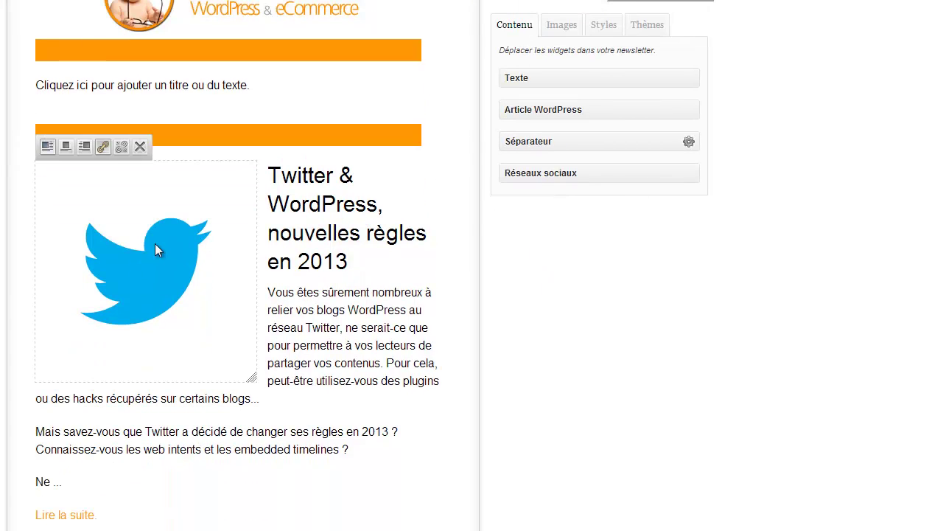
mouse_move(448, 310)
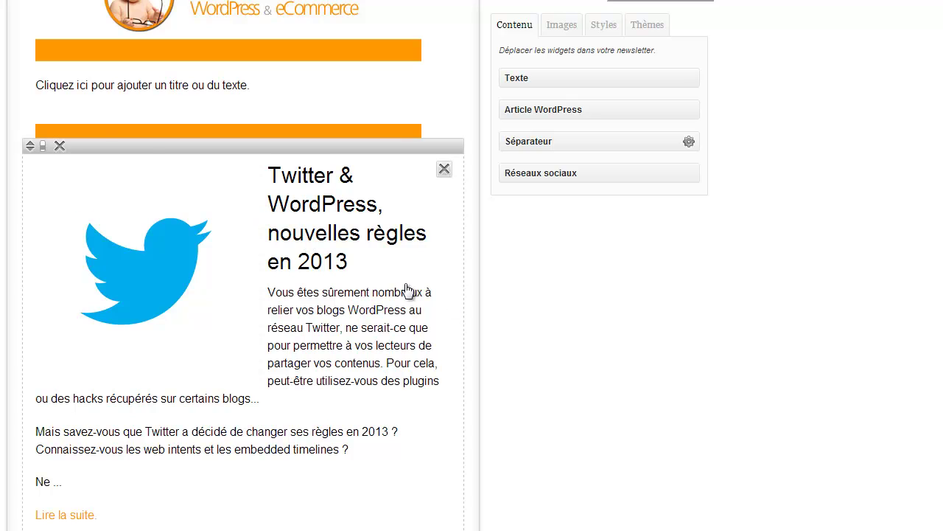
mouse_move(247, 380)
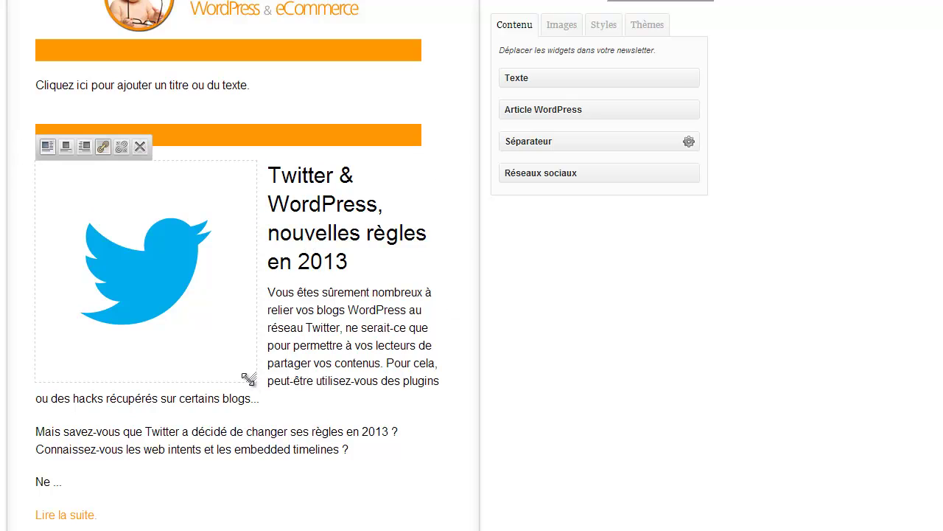
drag(249, 380, 138, 258)
mouse_move(138, 255)
mouse_down()
mouse_move(286, 382)
mouse_move(157, 243)
mouse_move(139, 259)
mouse_up()
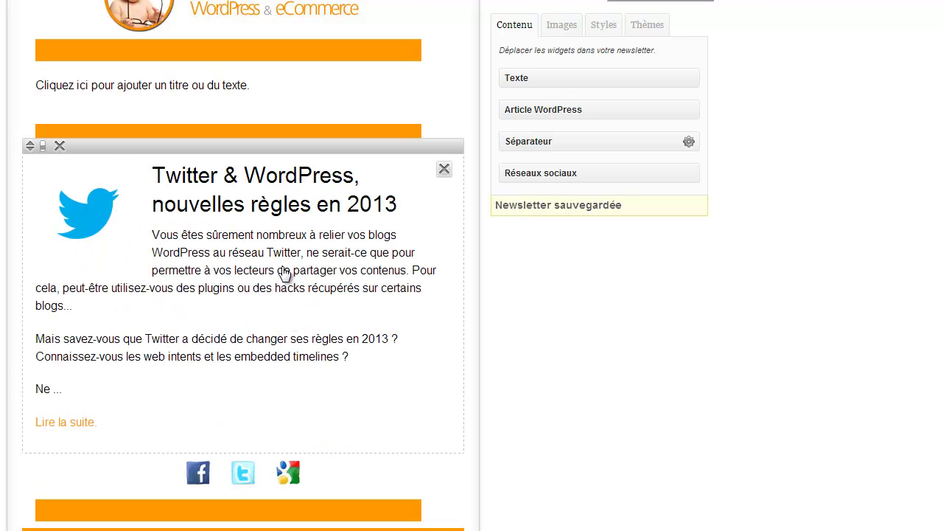
Step: Delete the "Mais savez-vous que Twitter..." and "Ne ..." paragraphs from the Twitter article's text, keeping the "Lire la suite." link
click(284, 267)
scroll(286, 331, down, 1)
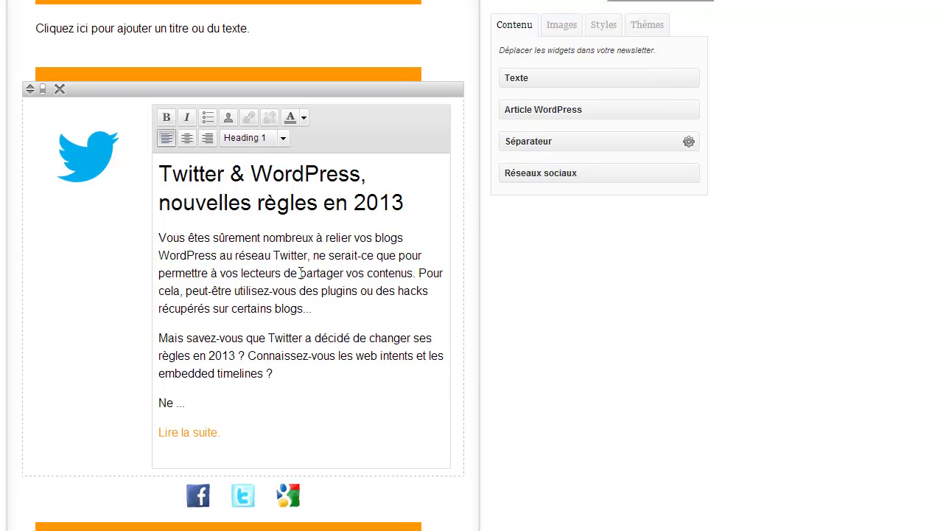
drag(325, 310, 341, 373)
key(Delete)
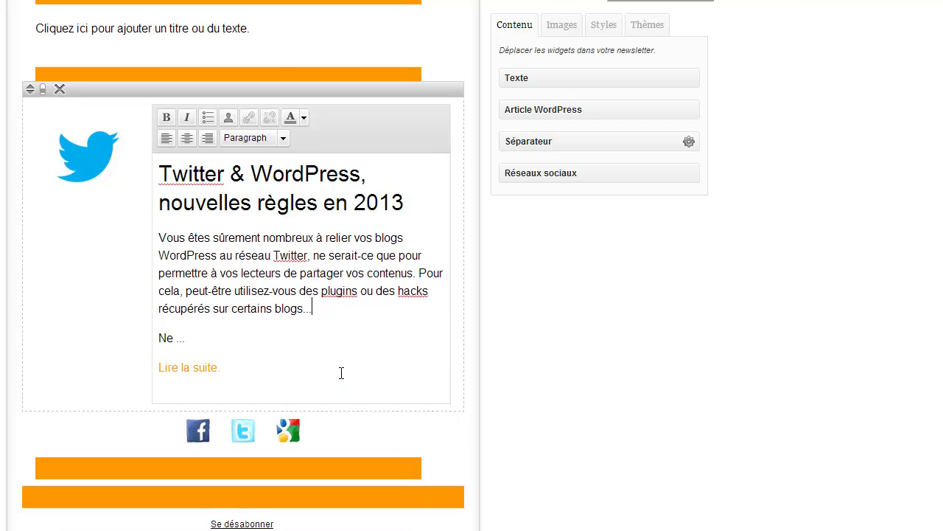
key(Delete)
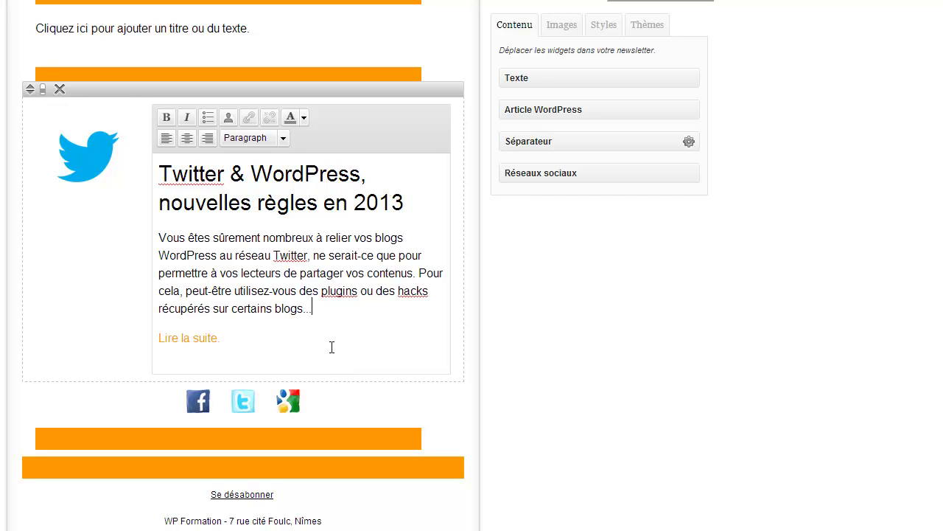
click(110, 277)
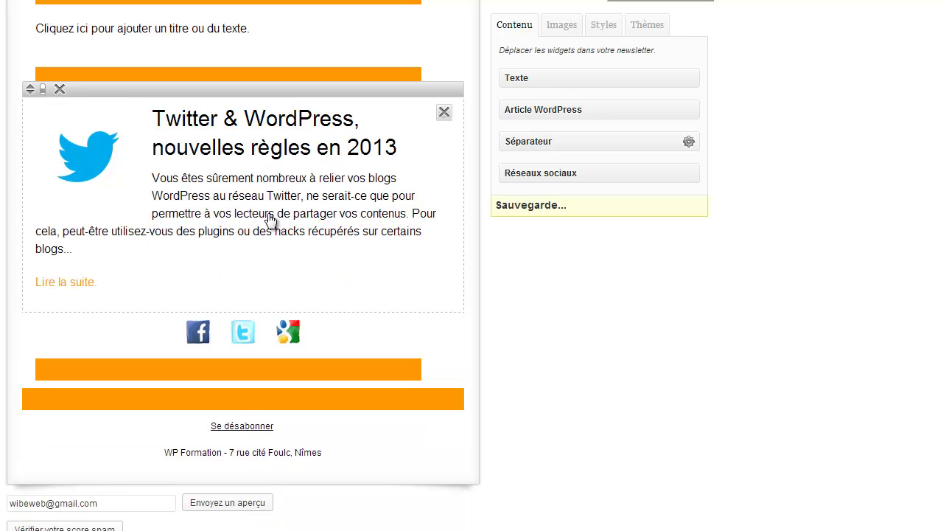
Step: Delete the sentence starting "Pour cela, peut-être utilisez-vous des plugins" from the Twitter article's text
click(327, 214)
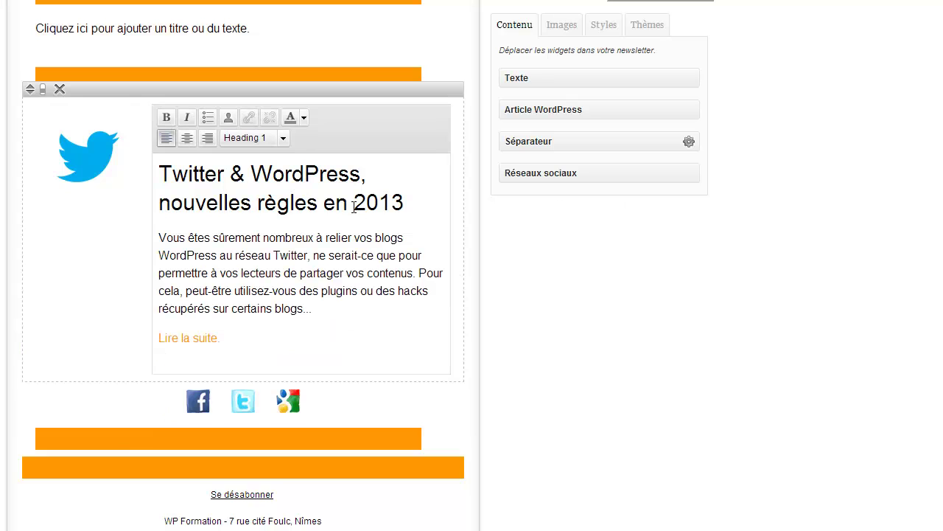
drag(422, 273, 428, 307)
key(Delete)
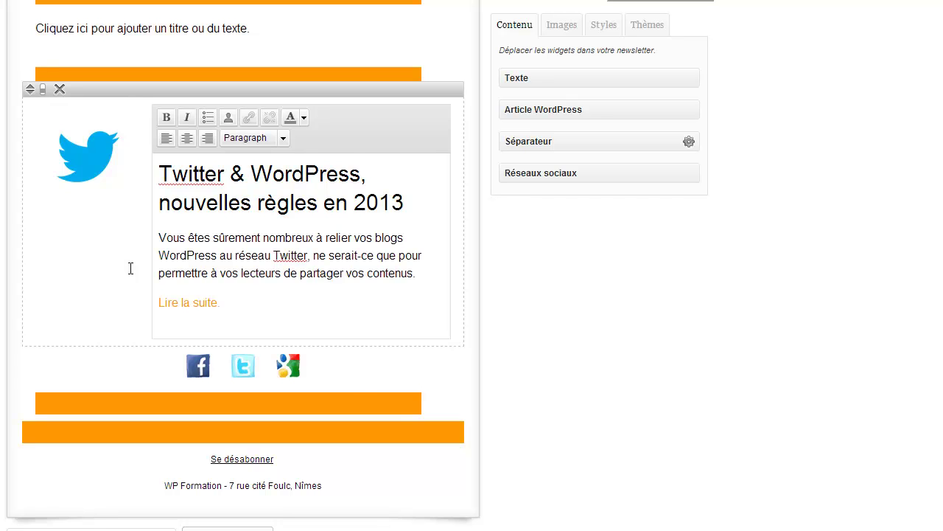
click(79, 270)
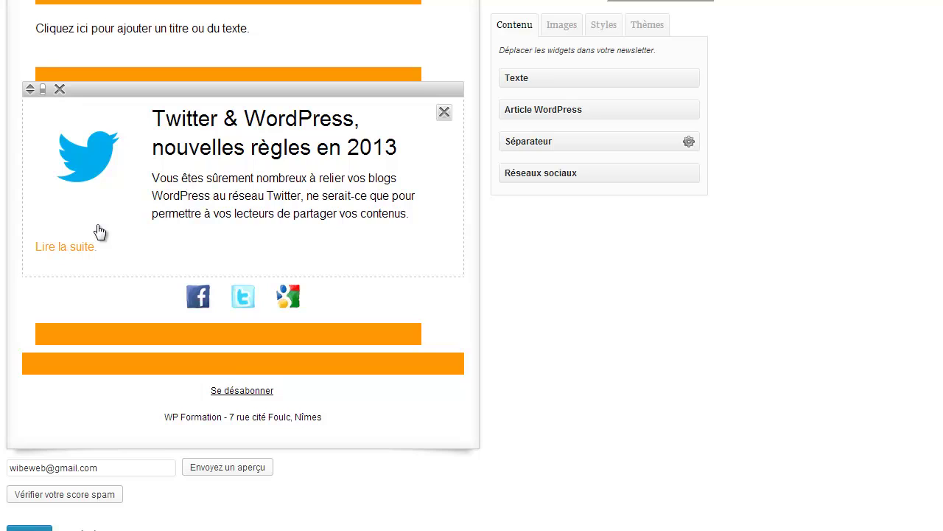
click(76, 157)
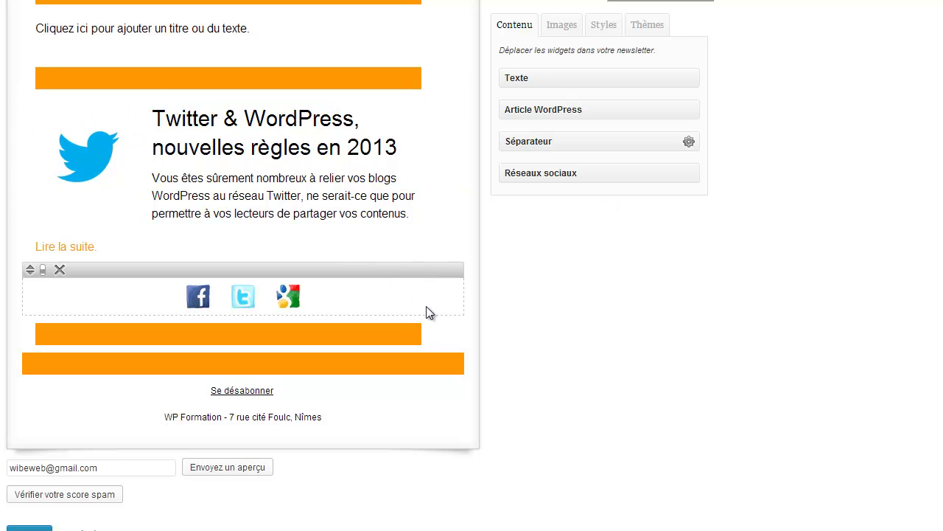
Step: Insert the article "Optimiser WordPress - Checklist après installation" below the Twitter article and shrink its image to about half its width
scroll(525, 299, up, 2)
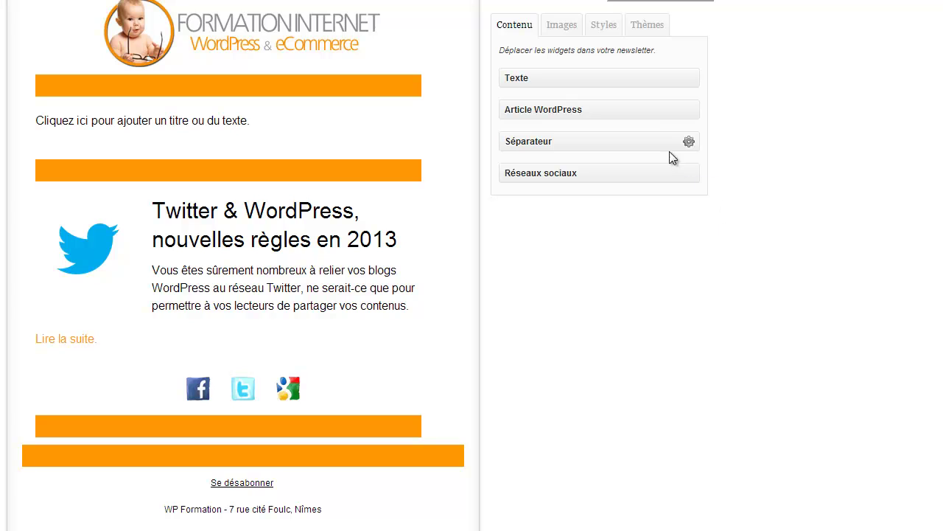
drag(663, 107, 263, 526)
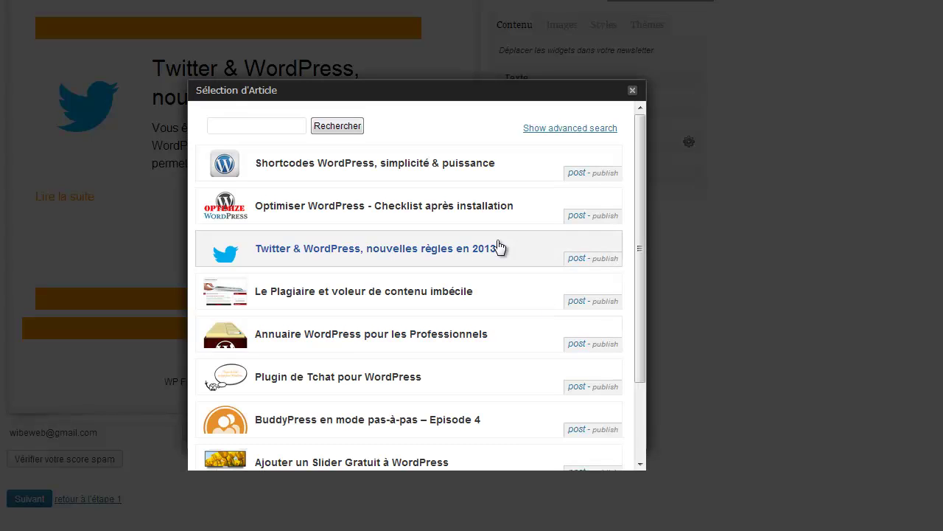
click(555, 212)
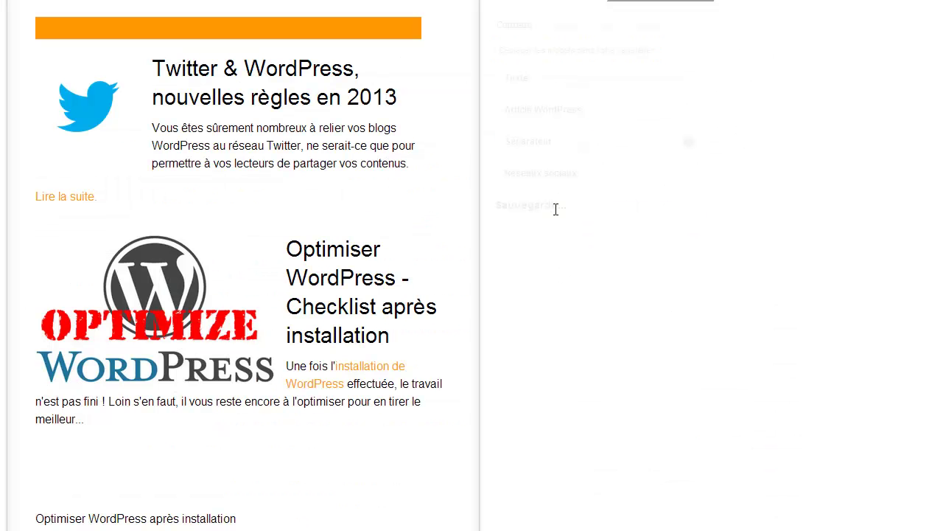
mouse_move(163, 336)
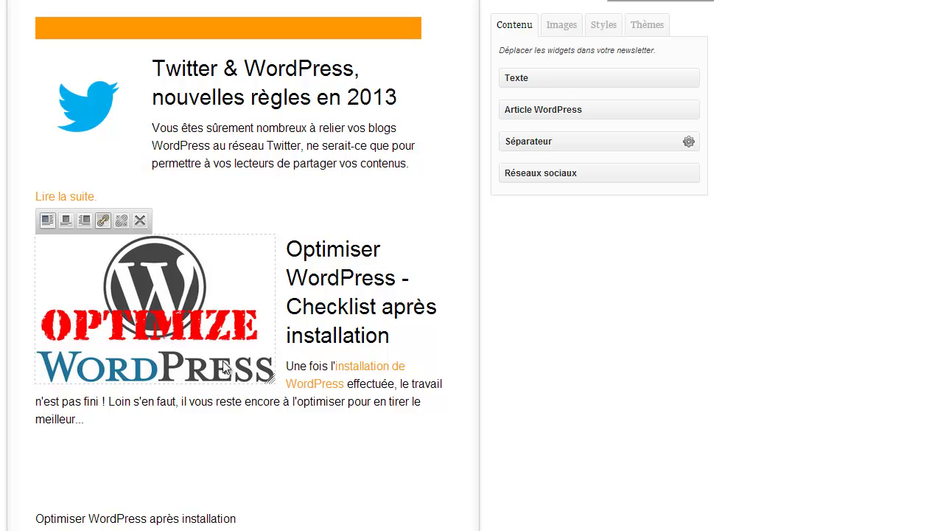
drag(271, 379, 157, 305)
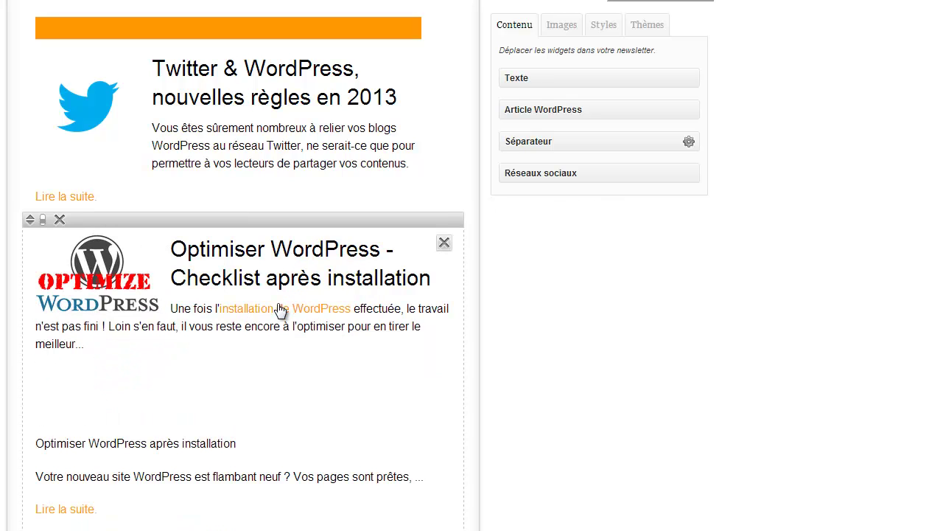
Step: Delete the blank lines and text between the introductory paragraph and the "Lire la suite." link in the "Optimiser WordPress" article
click(140, 354)
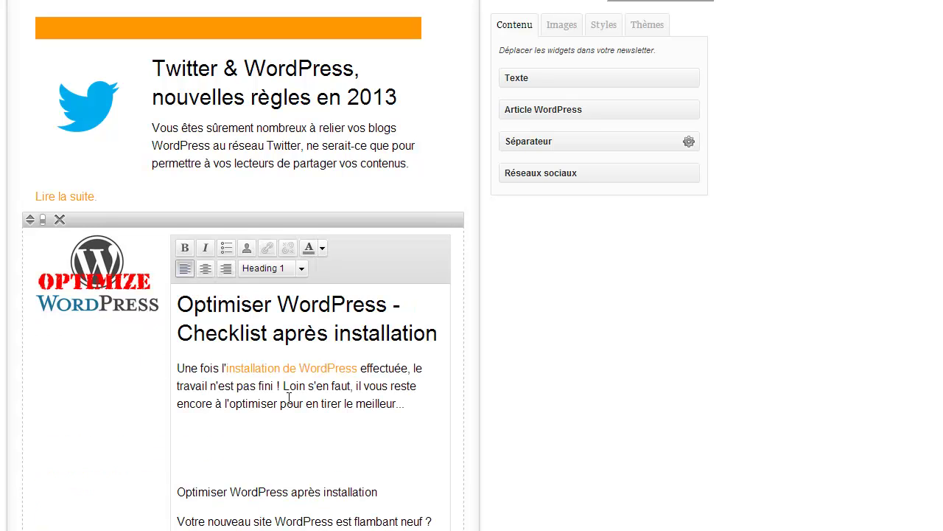
scroll(259, 414, down, 1)
drag(268, 452, 344, 521)
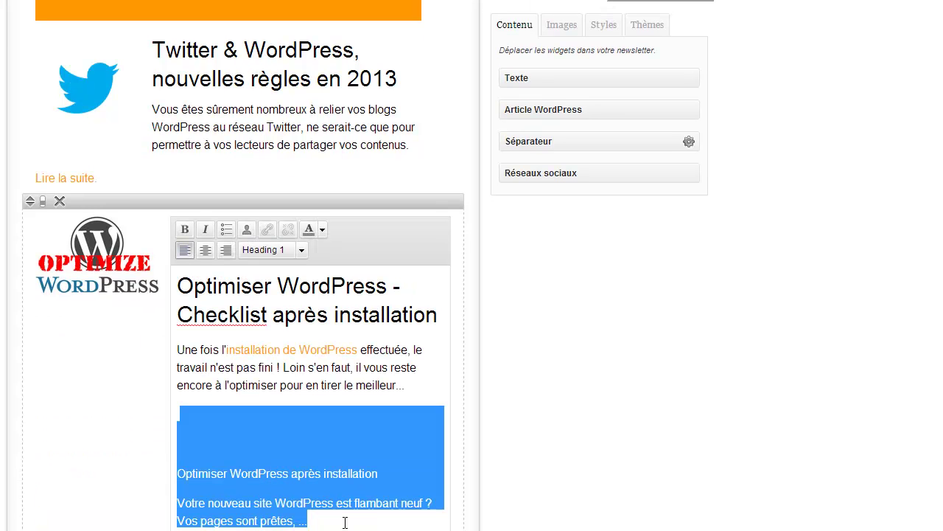
key(Delete)
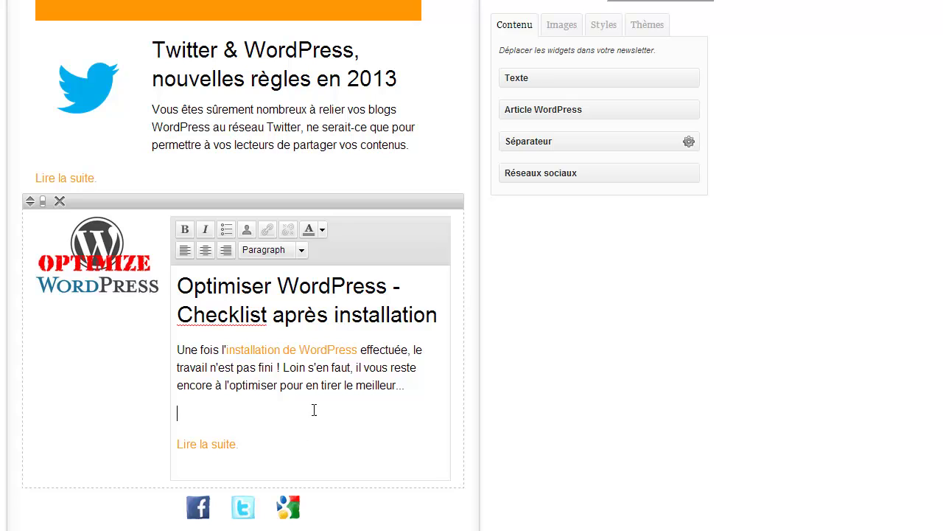
key(BackSpace)
click(558, 352)
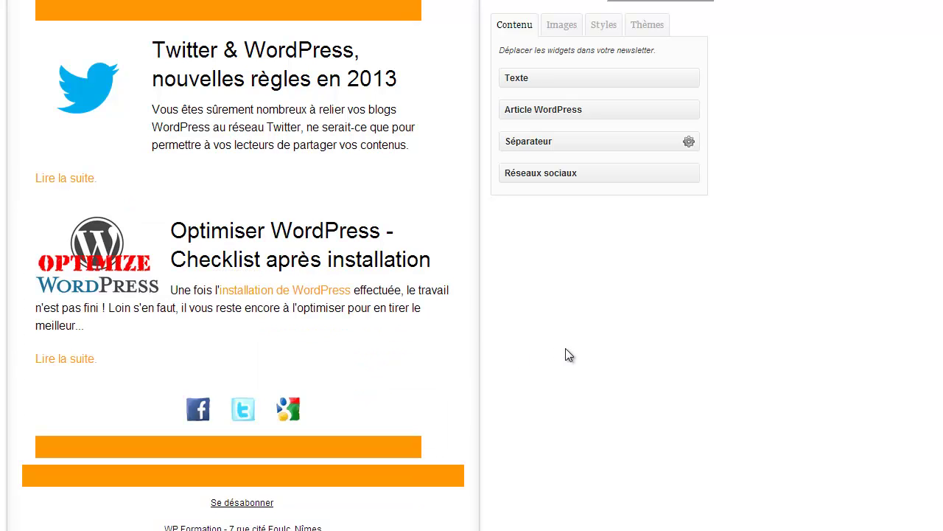
mouse_move(145, 300)
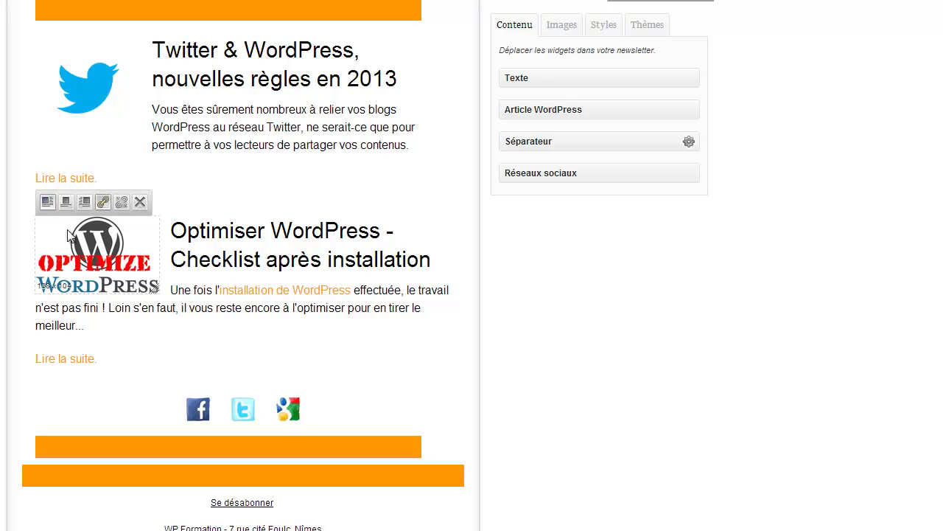
Step: Centre the "Optimiser WordPress" article's image above its title
click(83, 202)
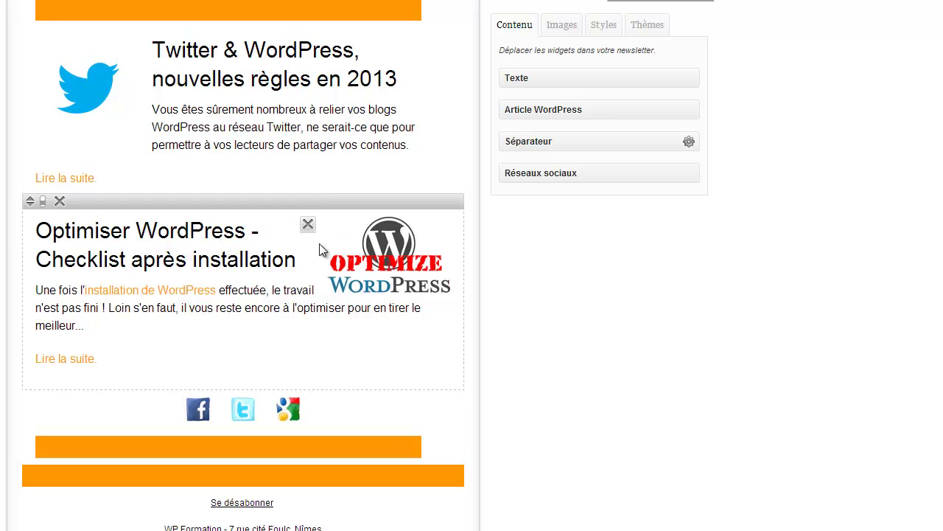
click(367, 202)
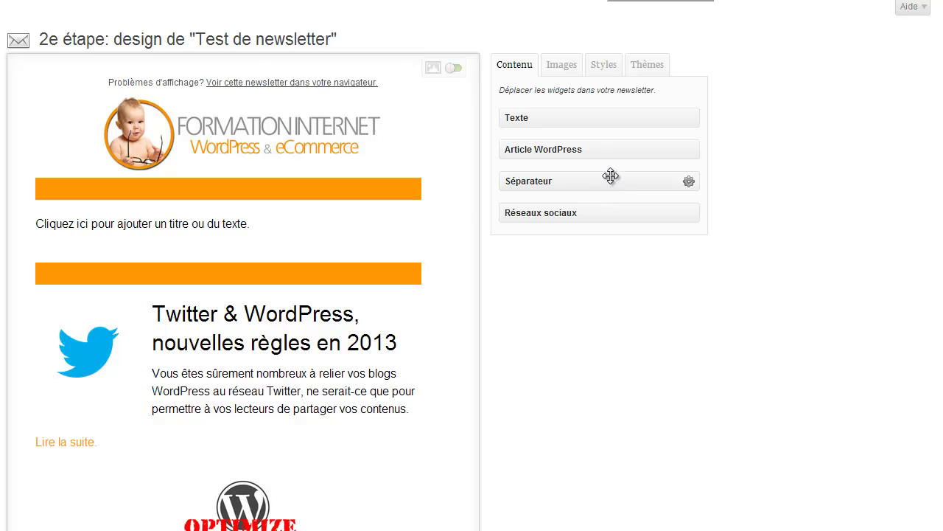
Step: Insert an extra separator between the header separator and the text block, and delete the upper of the two
drag(609, 179, 247, 188)
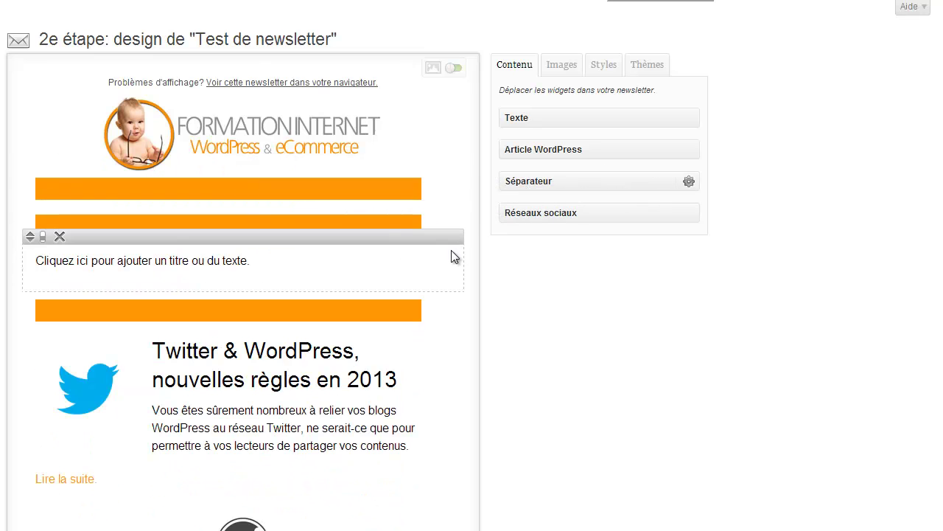
click(60, 163)
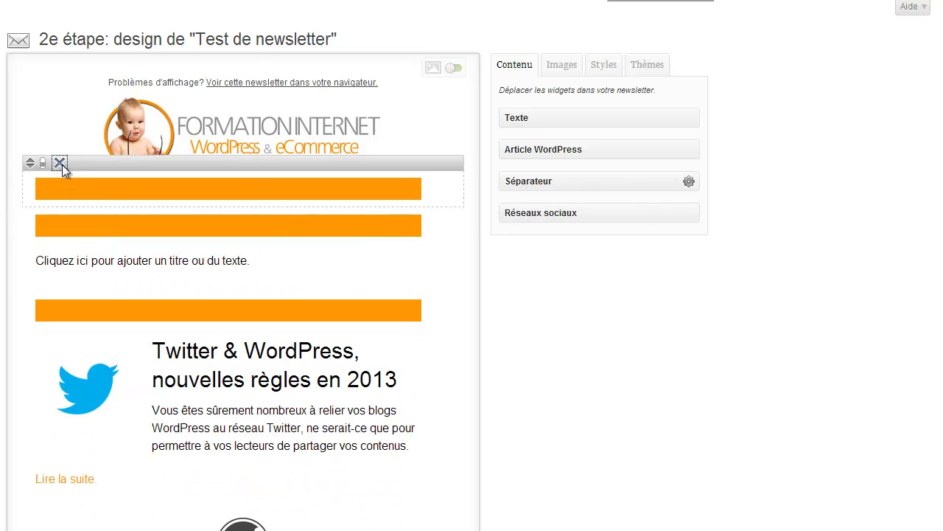
Step: Set the background colour of the separator block below the header logo to light grey #f9f9f9
click(42, 164)
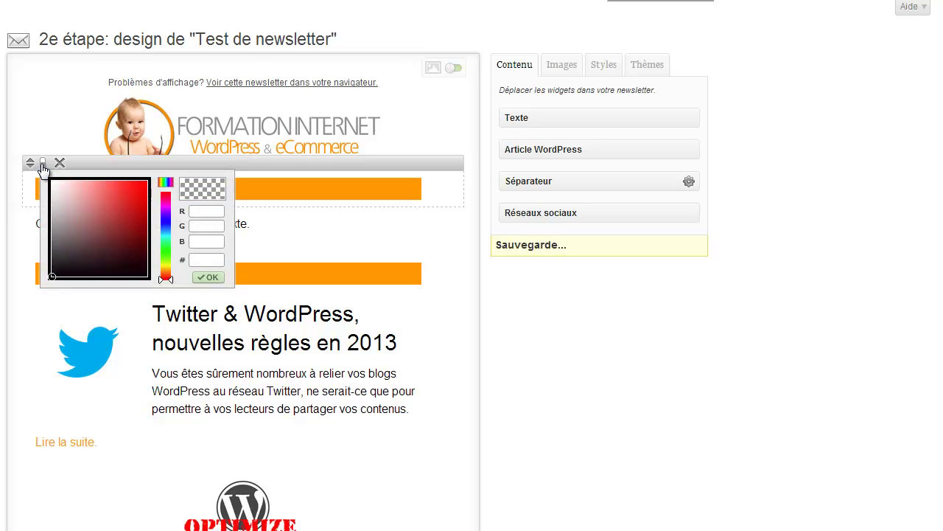
mouse_move(69, 192)
mouse_down()
mouse_move(126, 207)
mouse_move(122, 227)
mouse_move(71, 240)
mouse_move(60, 206)
mouse_move(99, 223)
mouse_move(113, 205)
mouse_move(50, 183)
mouse_up()
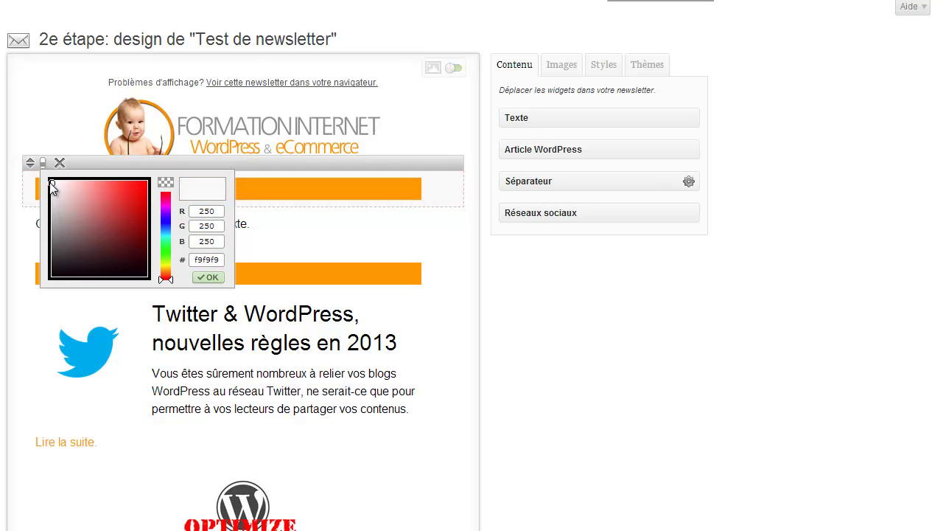
click(208, 278)
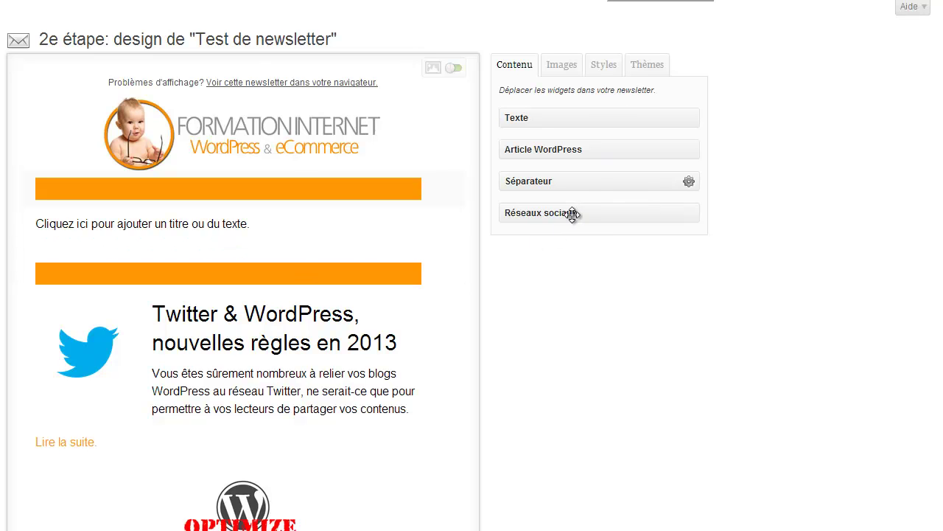
Step: Delete the existing social network icons block below the "Optimiser WordPress" article
scroll(557, 256, down, 6)
drag(562, 214, 116, 291)
click(58, 279)
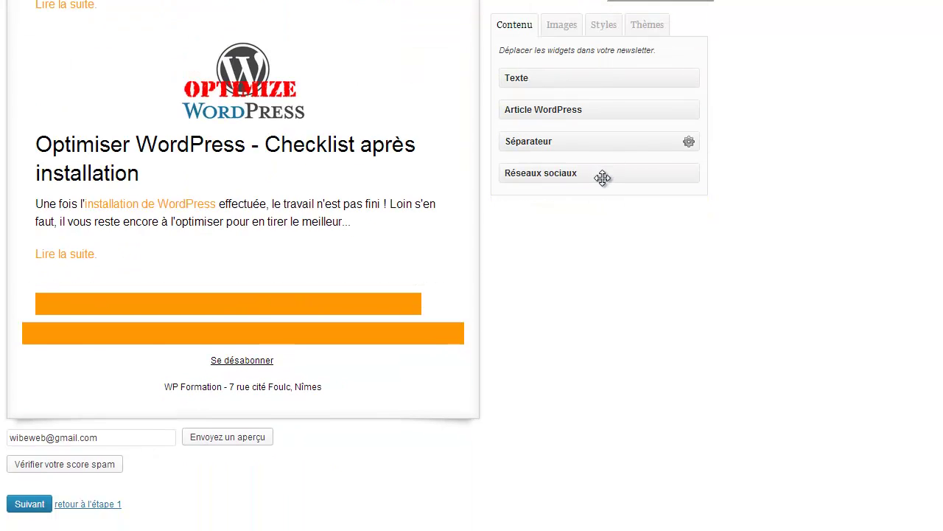
Step: Insert a social networks block below the "Optimiser WordPress" article, keeping the filled-in profile links and choosing the last icon set in size "petit"
drag(603, 177, 214, 491)
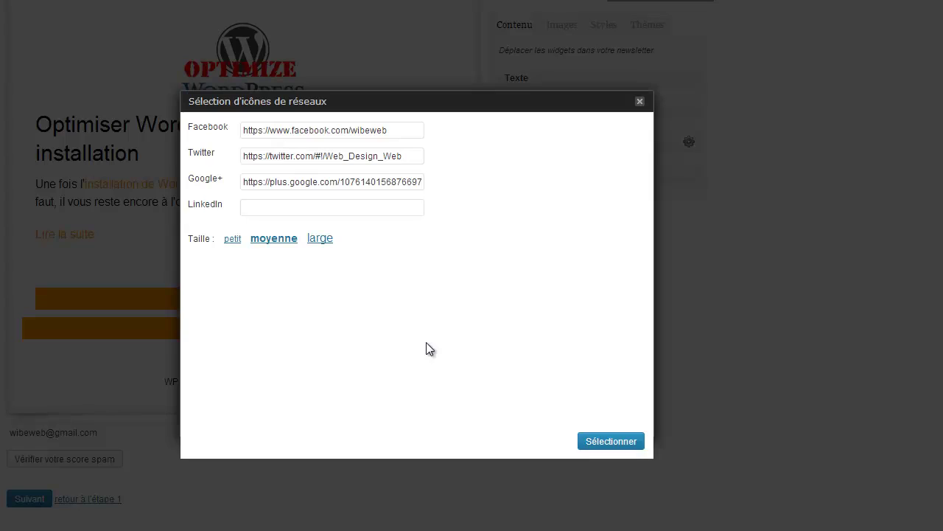
click(300, 130)
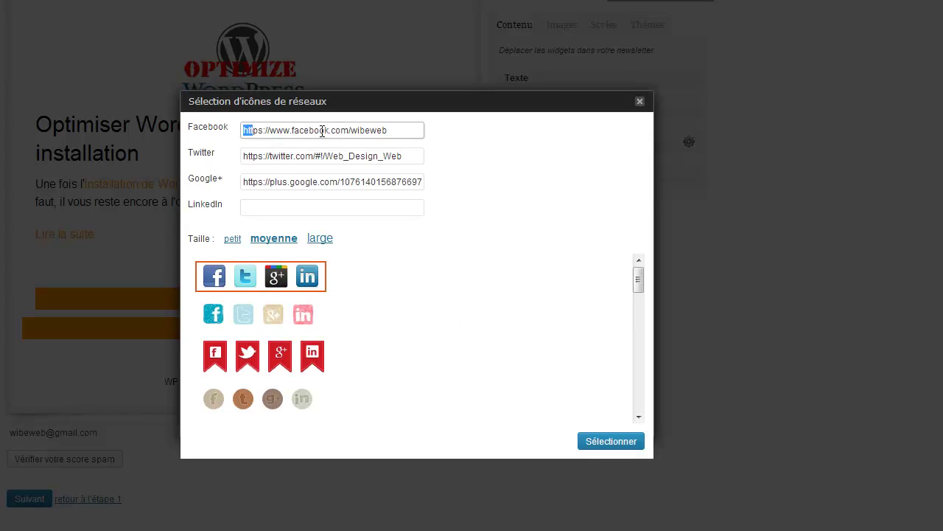
key(ctrl+a)
drag(251, 157, 376, 157)
drag(263, 182, 366, 182)
drag(634, 285, 638, 396)
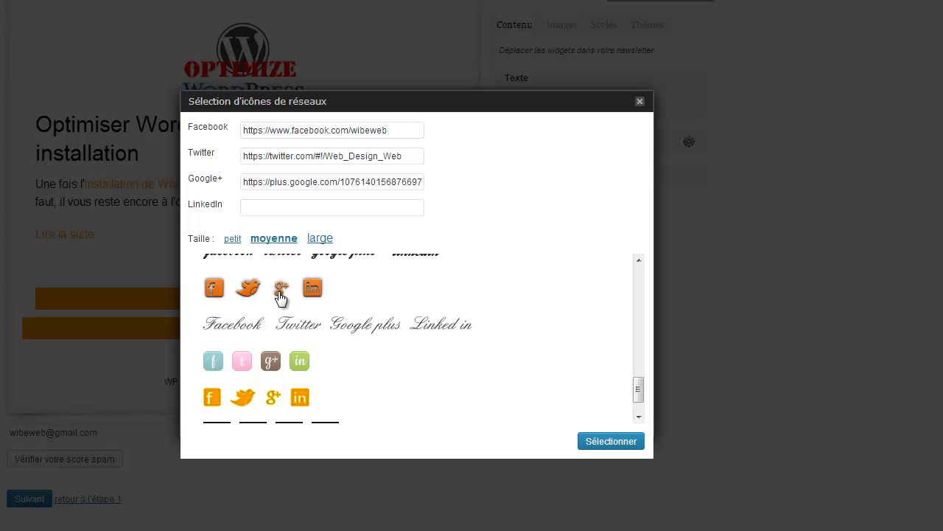
click(316, 245)
click(232, 240)
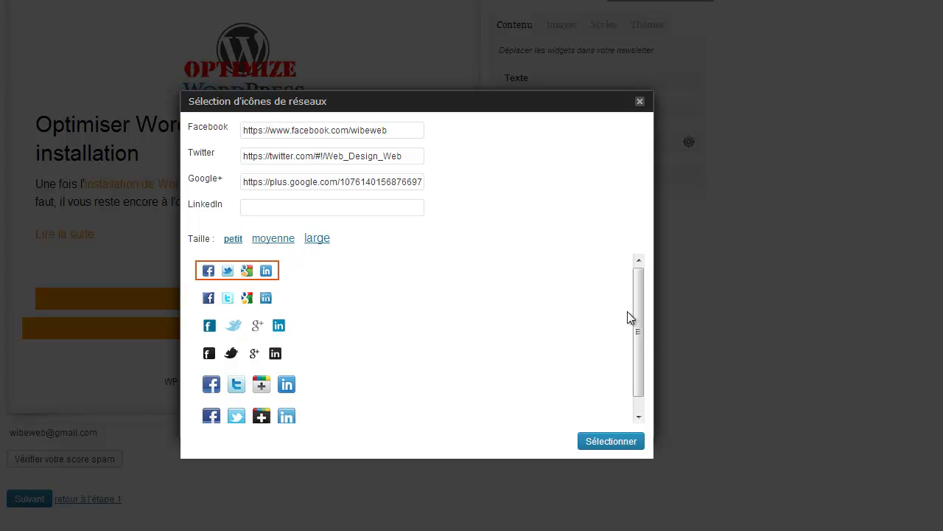
drag(639, 320, 640, 335)
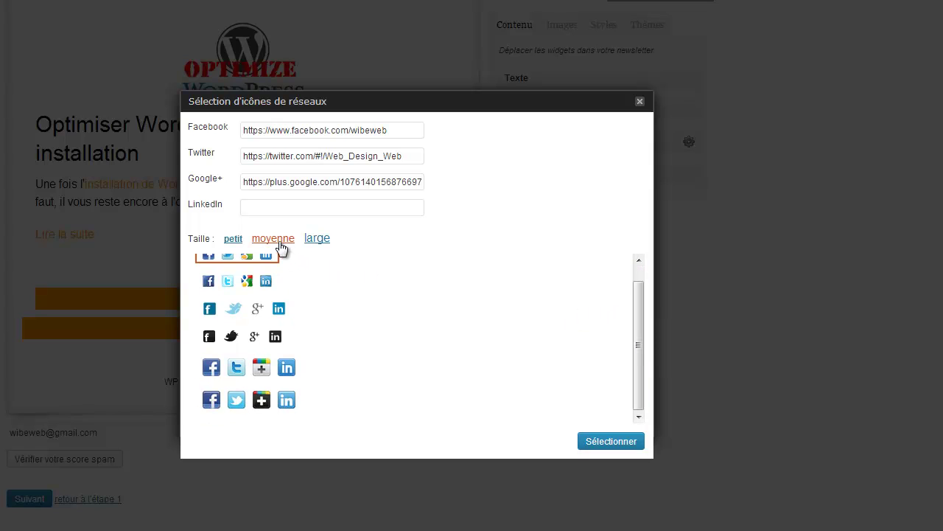
click(260, 400)
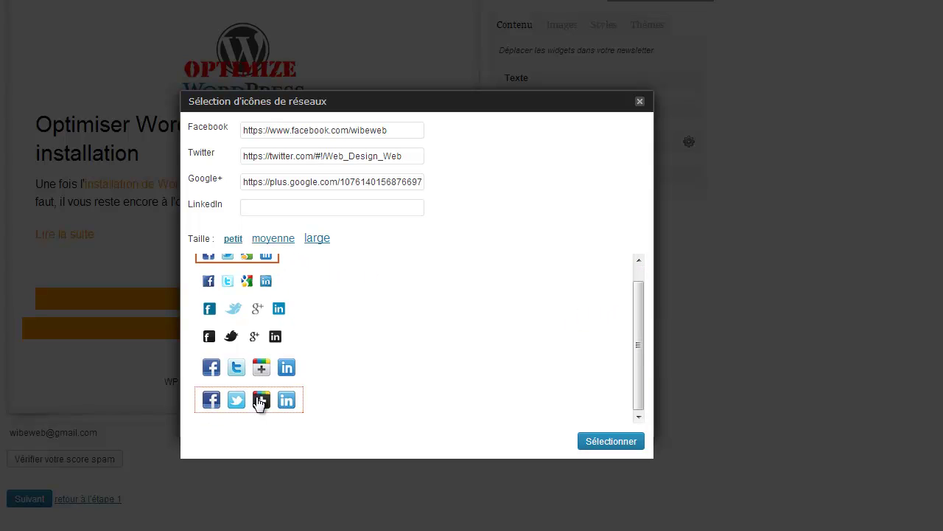
click(611, 442)
Step: Widen the social networks block to spread its three icons farther apart across the newsletter
mouse_move(256, 283)
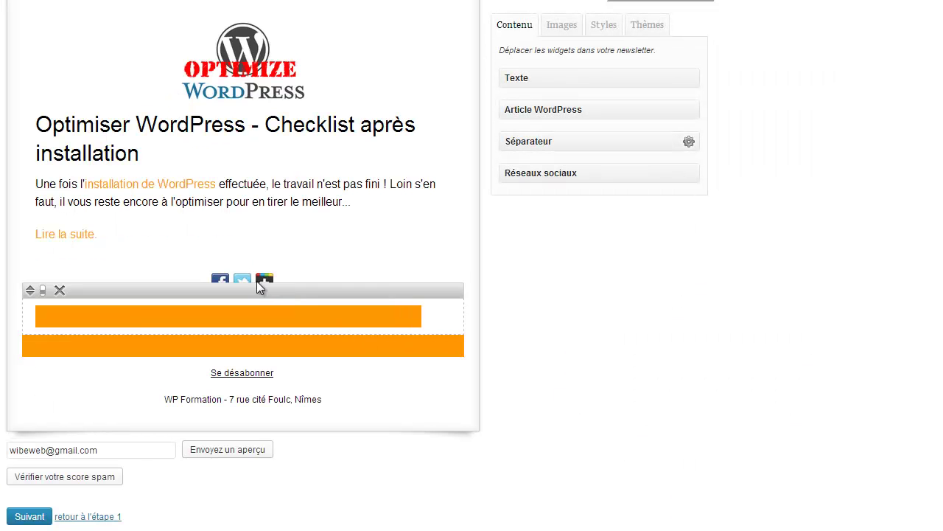
mouse_move(267, 341)
drag(275, 289, 388, 292)
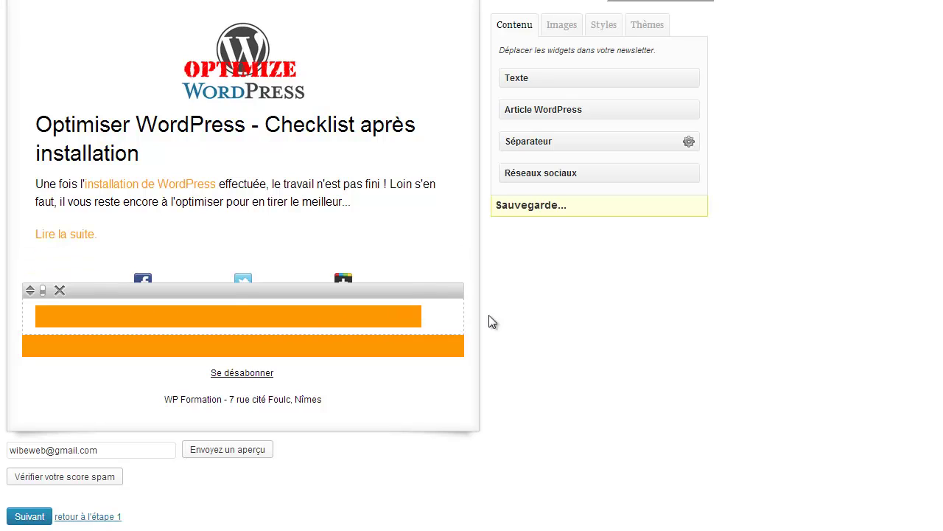
Step: Set the newsletter's body text font to Courier New and underline the links
scroll(631, 313, up, 2)
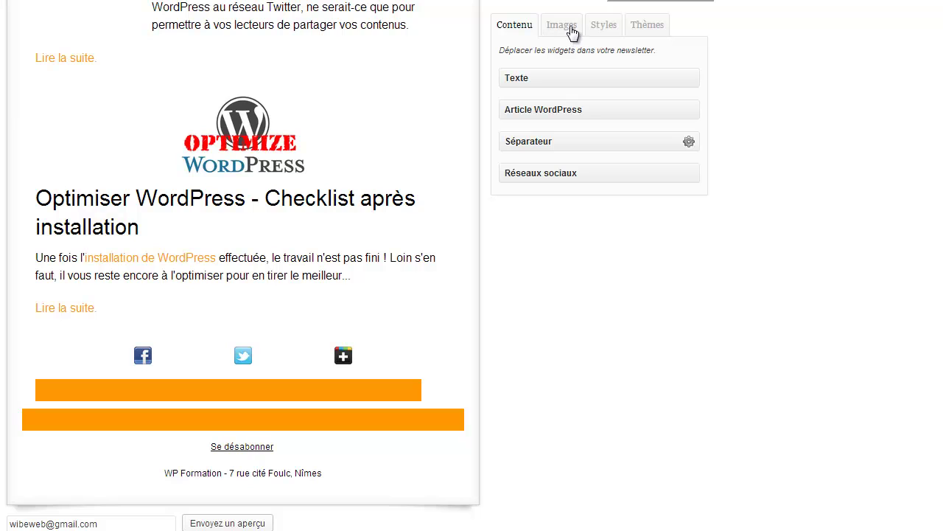
click(598, 27)
scroll(733, 170, up, 5)
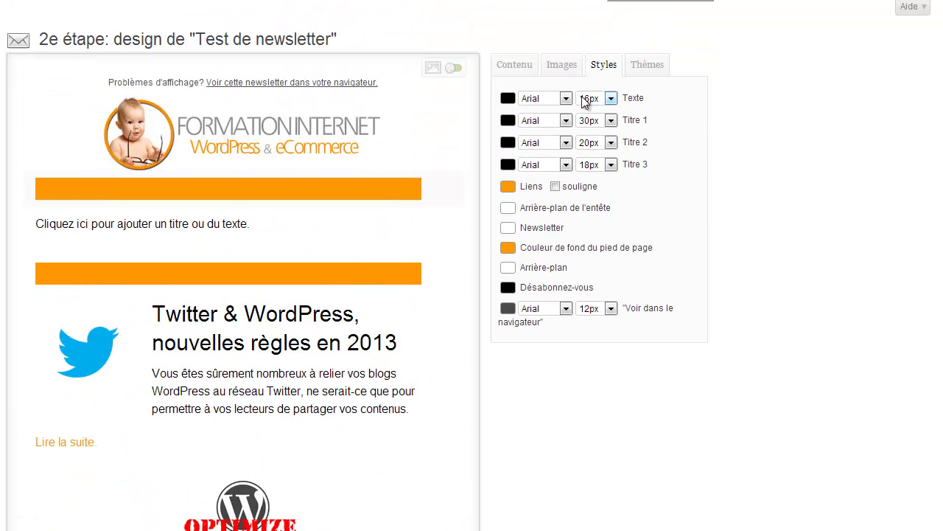
click(566, 101)
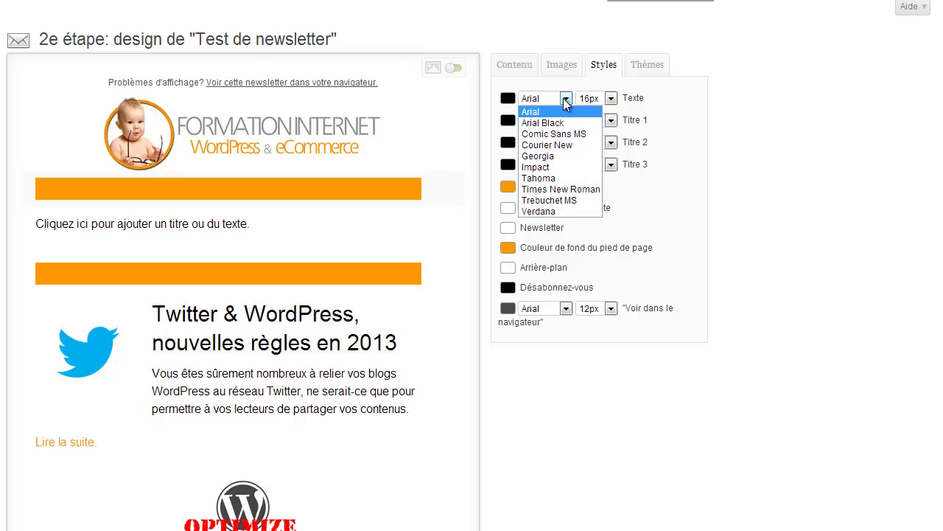
click(570, 145)
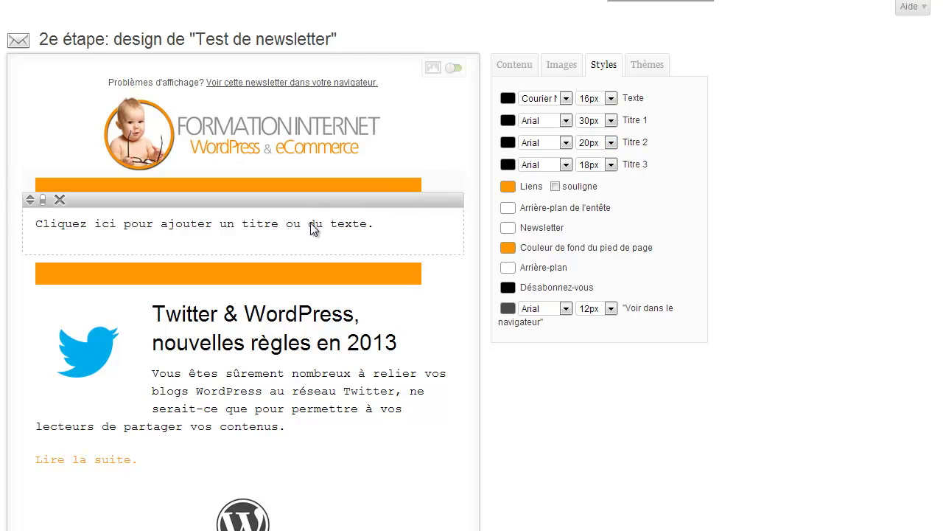
click(556, 186)
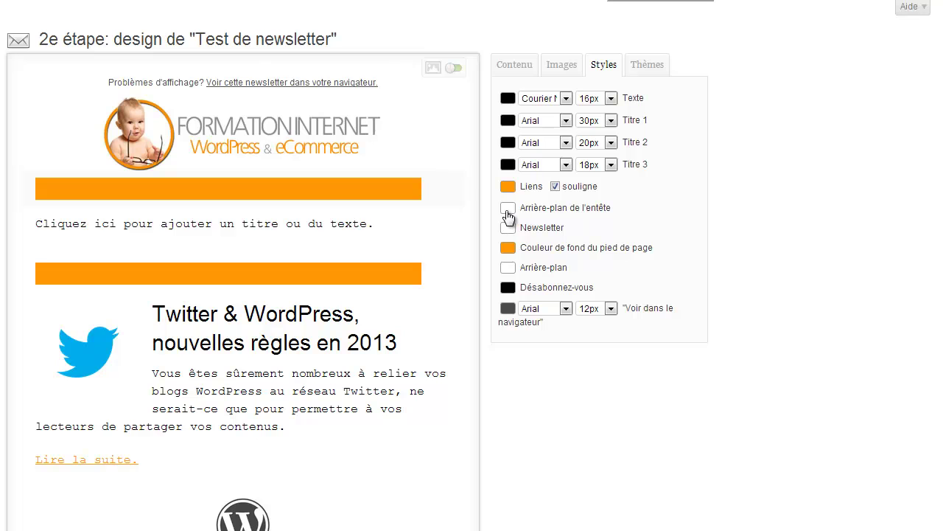
Step: Choose white (#ffffff) for the header background and the newsletter background
click(508, 209)
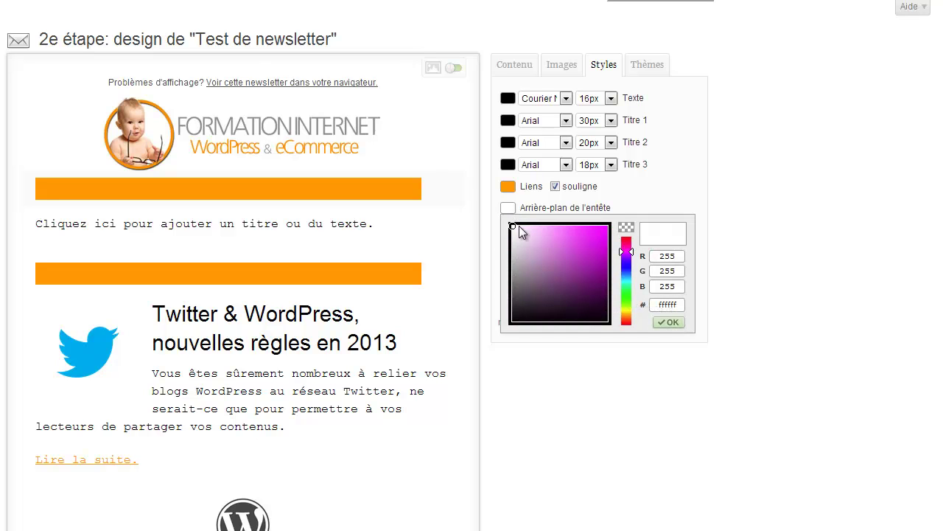
mouse_move(521, 232)
mouse_down()
mouse_move(580, 255)
mouse_move(514, 231)
mouse_up()
click(670, 323)
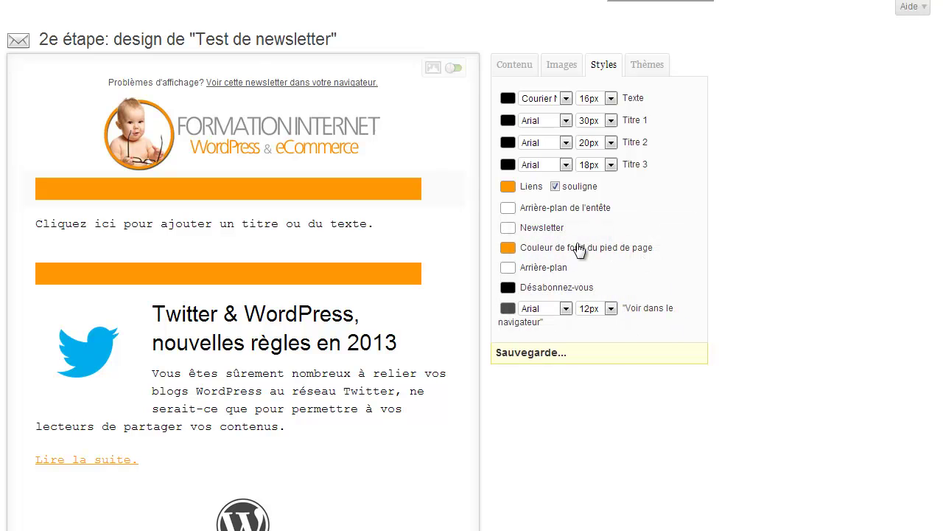
click(508, 229)
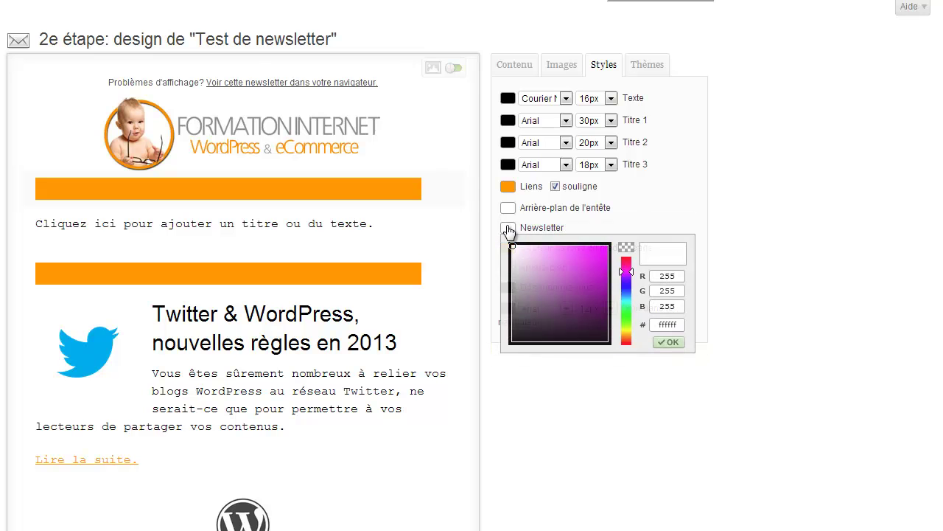
mouse_move(526, 258)
mouse_down()
mouse_move(558, 275)
mouse_move(509, 268)
mouse_move(511, 249)
mouse_up()
click(613, 216)
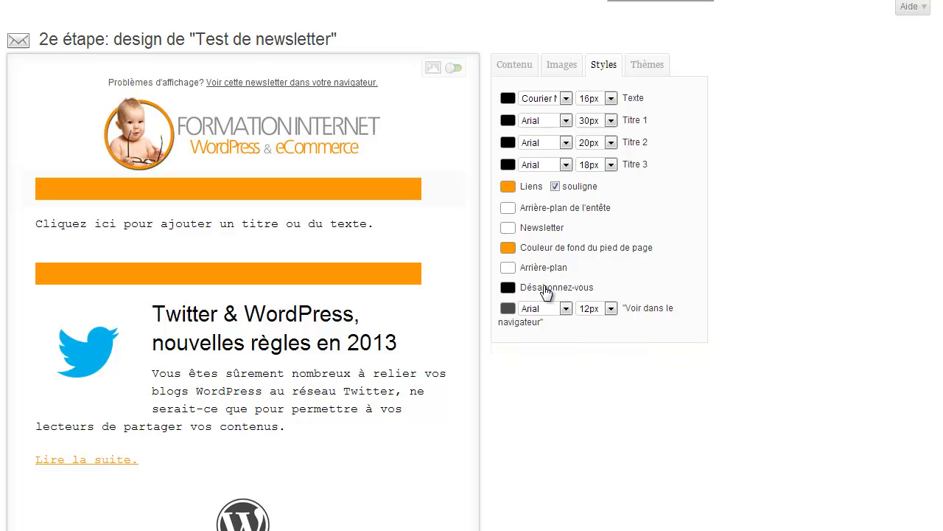
Step: Set the colour of the unsubscribe link and footer address to pink #ff0066
scroll(595, 284, down, 3)
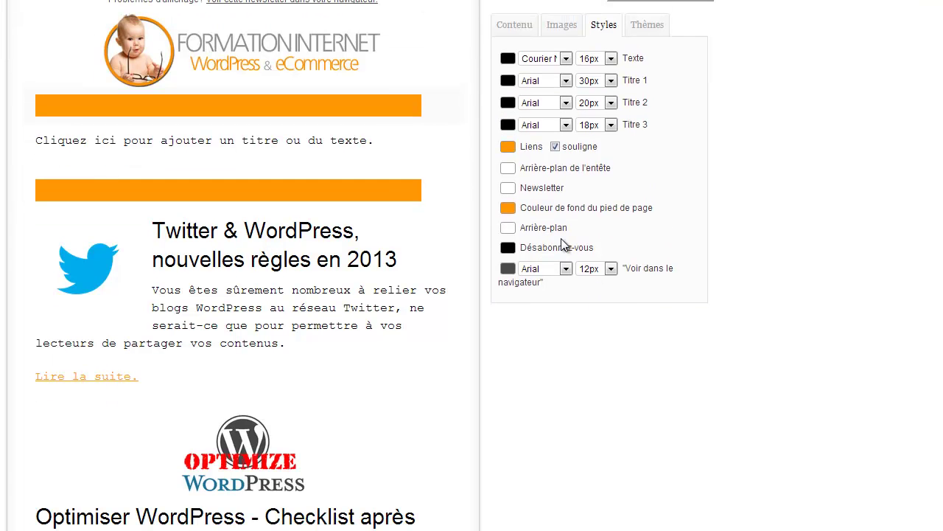
scroll(357, 265, down, 5)
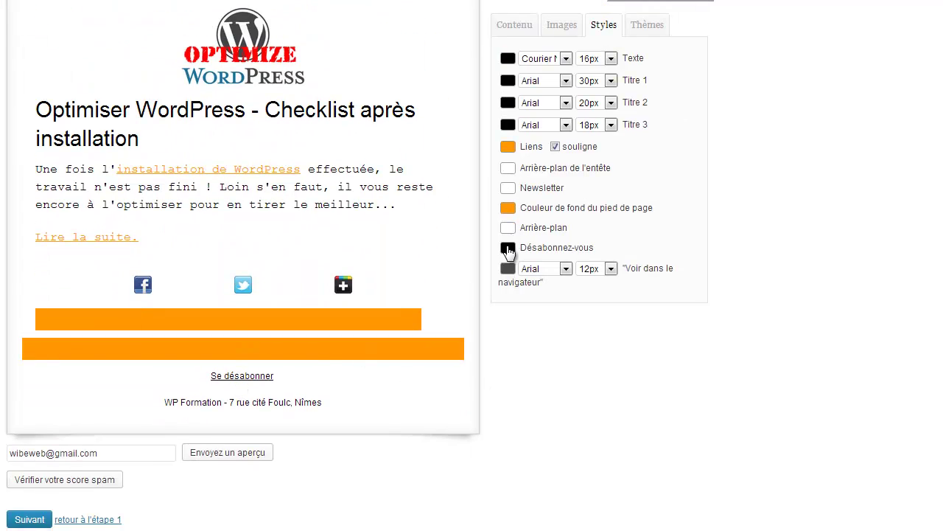
click(508, 248)
click(525, 276)
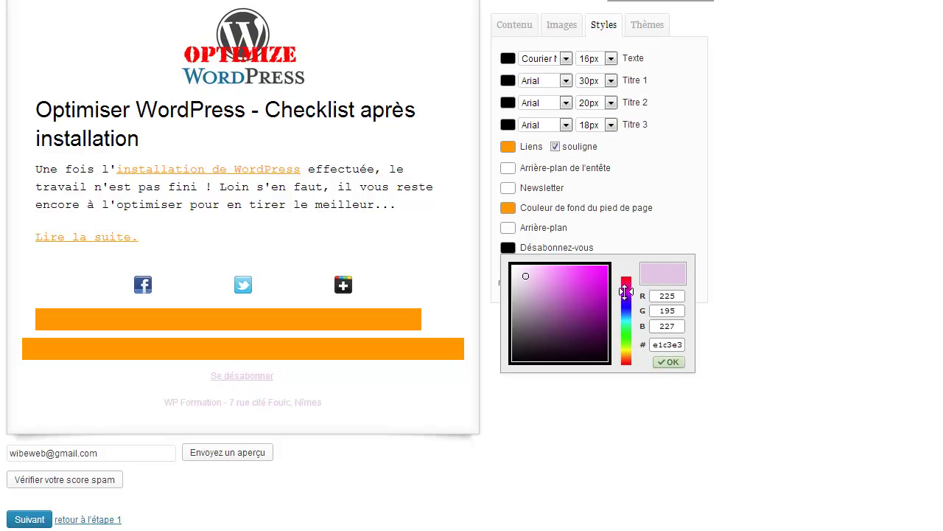
drag(621, 290, 623, 281)
drag(539, 276, 611, 270)
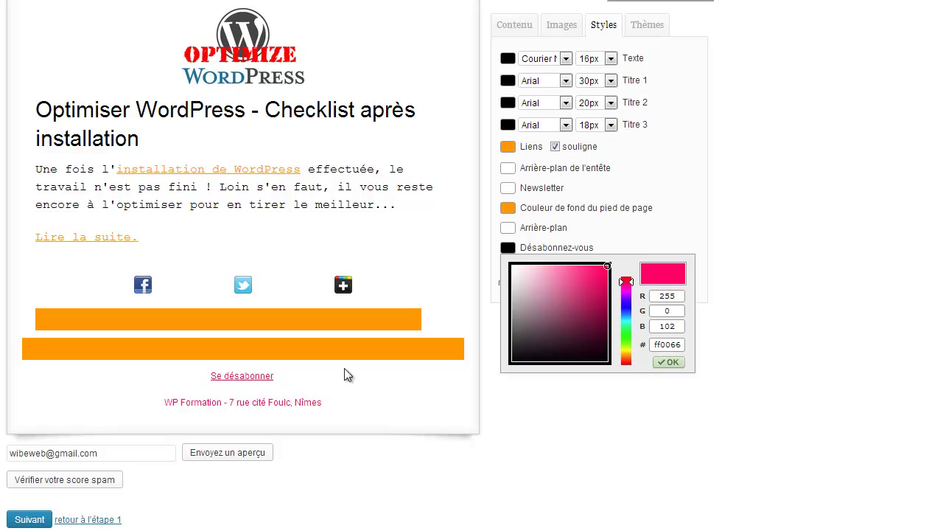
click(671, 362)
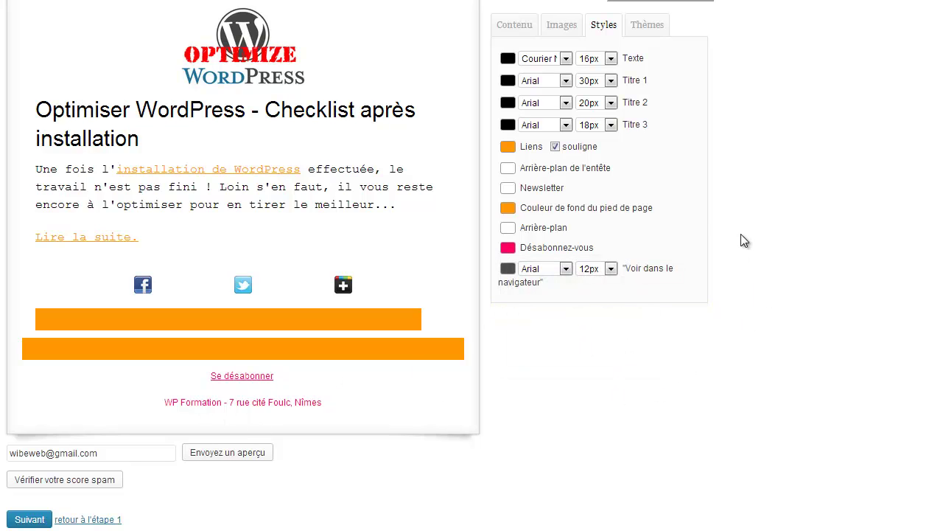
Step: Apply the black and grey theme with the "title of newsletter" header, accepting the loss of the style changes
scroll(741, 234, up, 2)
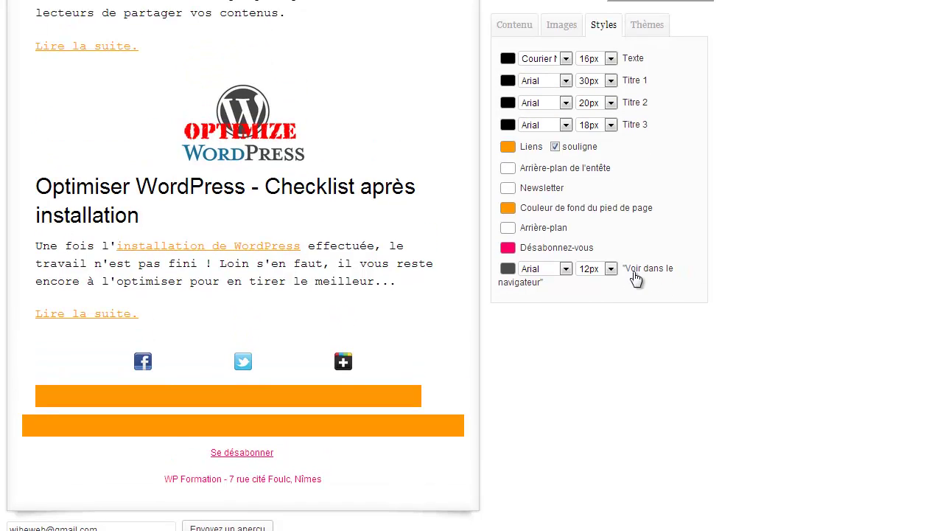
scroll(678, 250, up, 4)
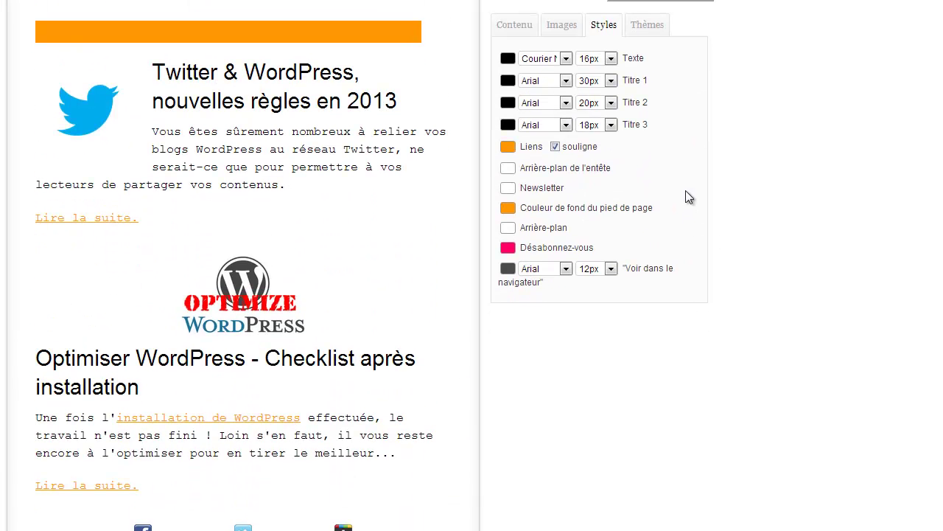
scroll(690, 188, up, 5)
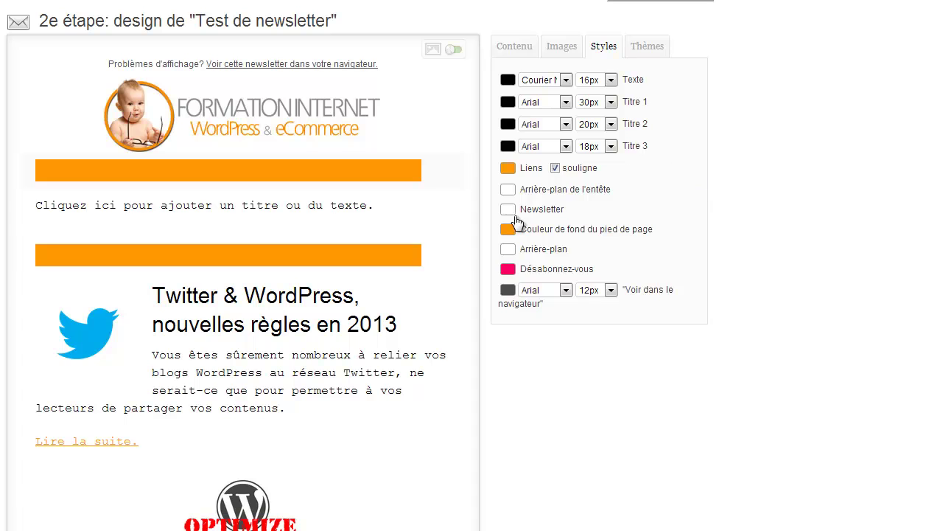
click(640, 49)
click(545, 161)
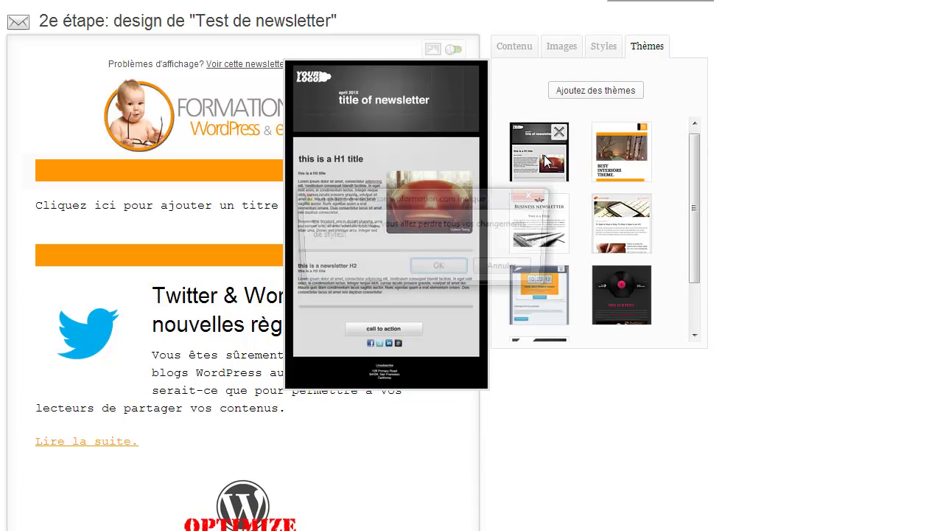
click(458, 270)
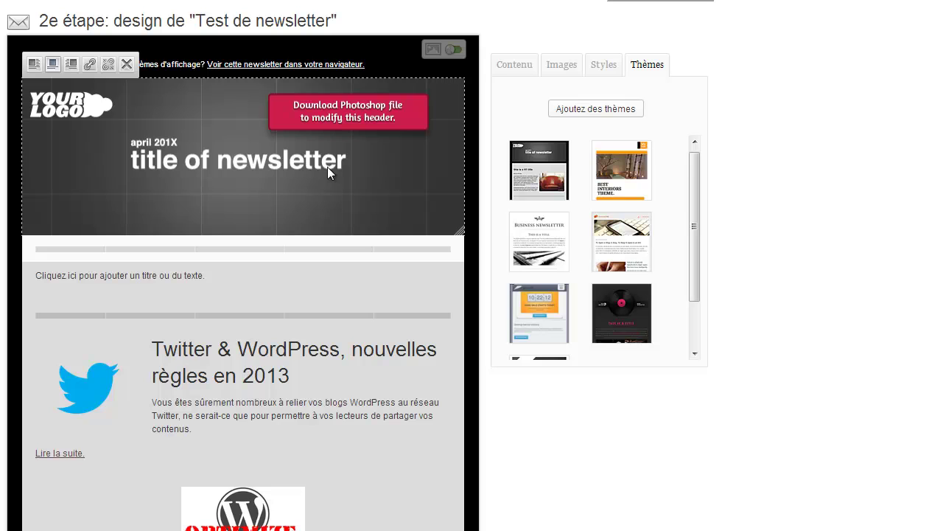
Step: Apply the white theme with the black and orange "NEWSLETTER" header, accepting the loss of the style changes
drag(699, 193, 697, 248)
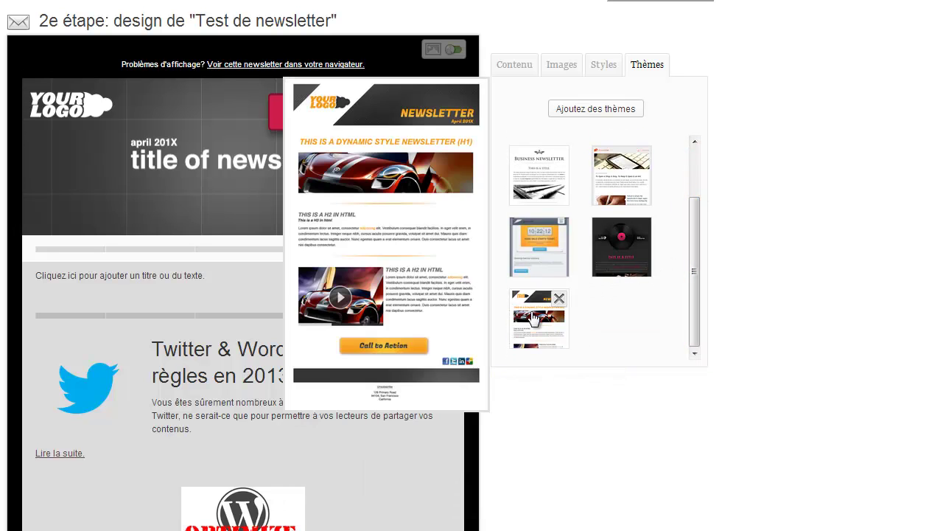
click(538, 317)
click(435, 269)
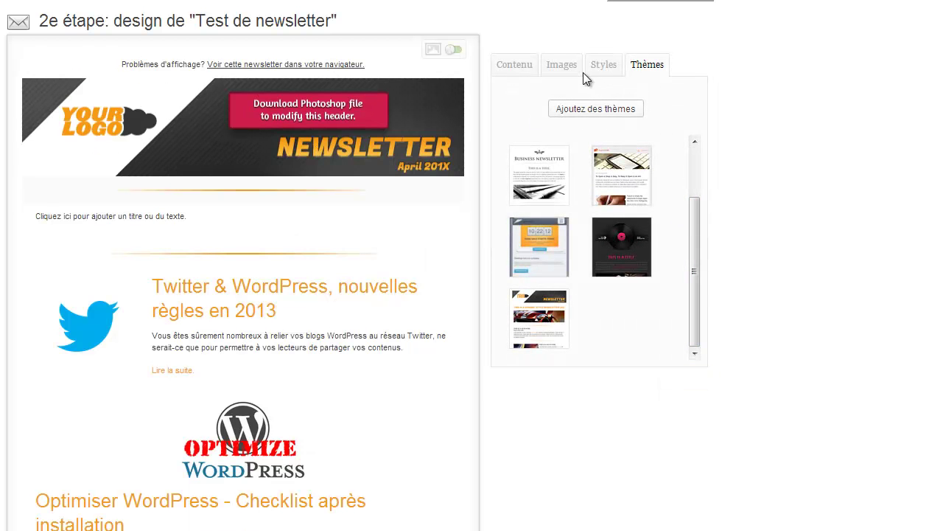
Step: Replace the theme's header with the "Formation Internet WordPress & eCommerce" logo image
click(563, 66)
mouse_move(635, 153)
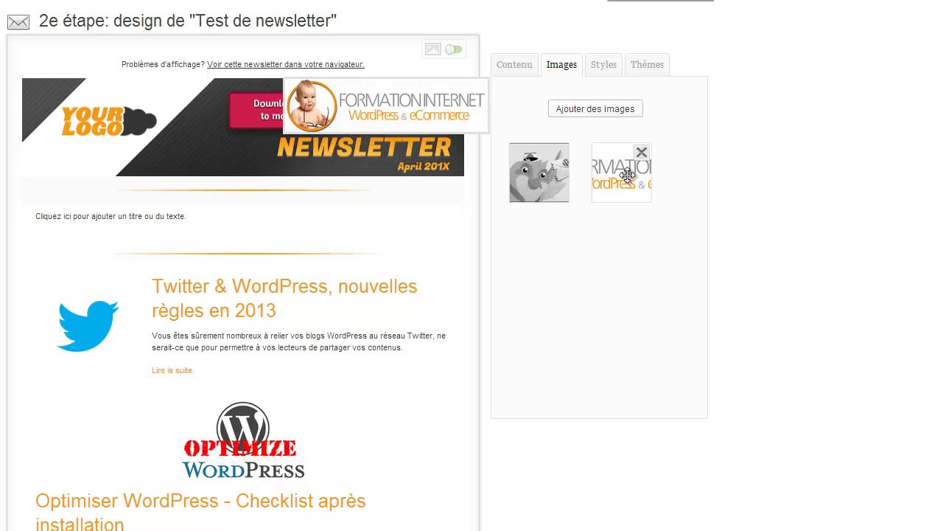
drag(628, 181, 215, 120)
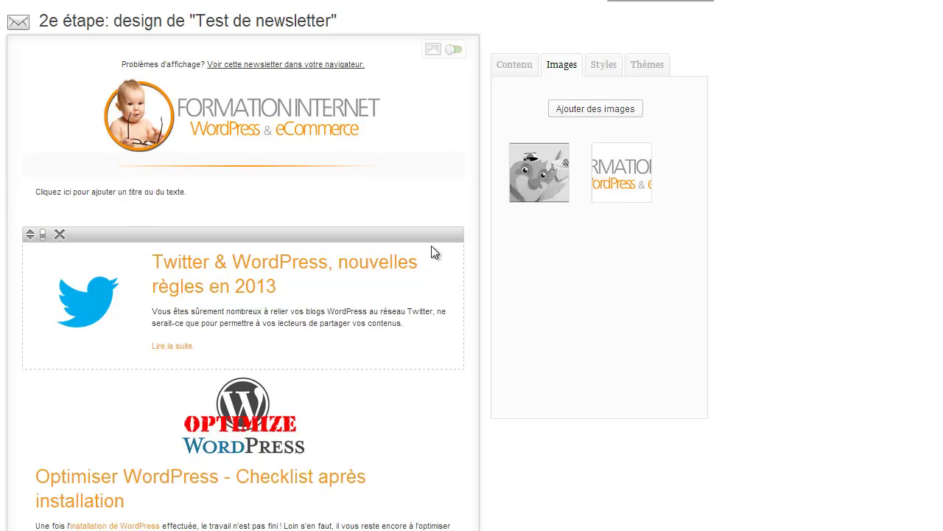
Step: Examine the recipient address for sending a preview and look over the newsletter's layout from header to footer
scroll(434, 246, down, 5)
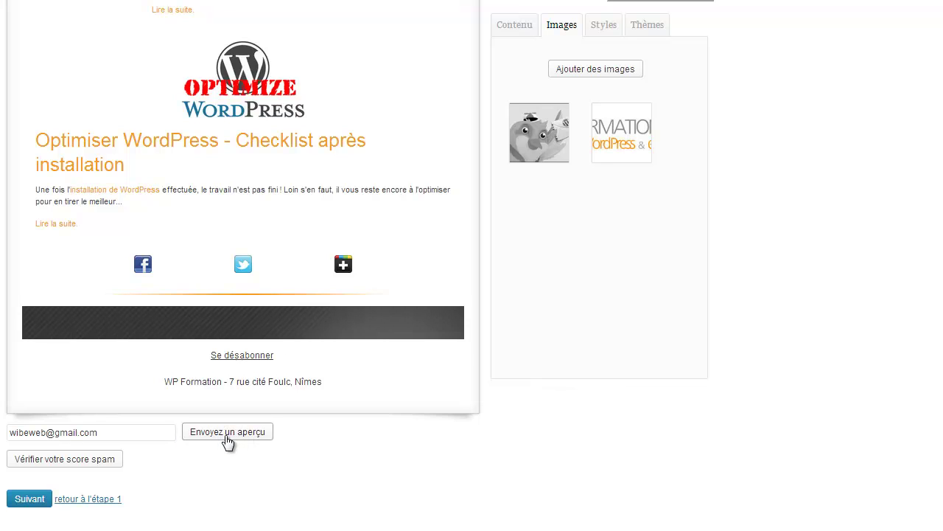
drag(120, 433, 8, 436)
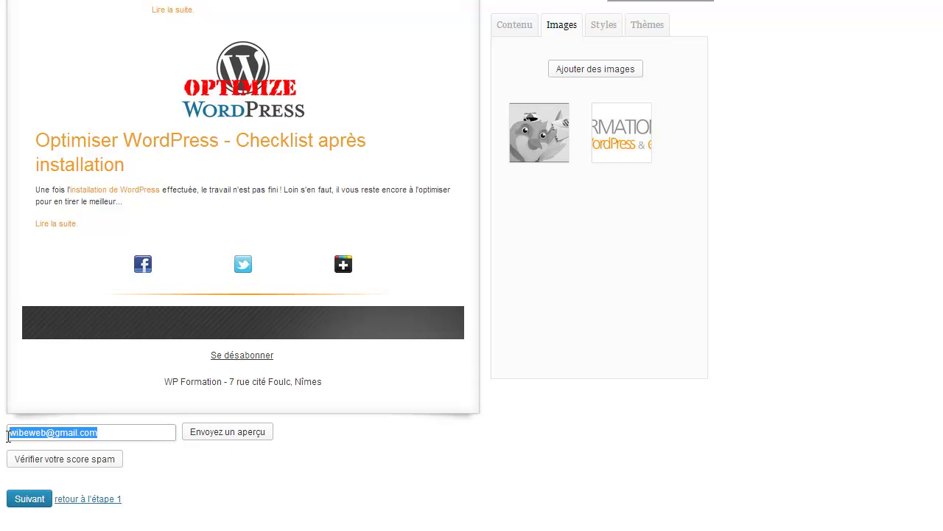
click(112, 434)
click(145, 445)
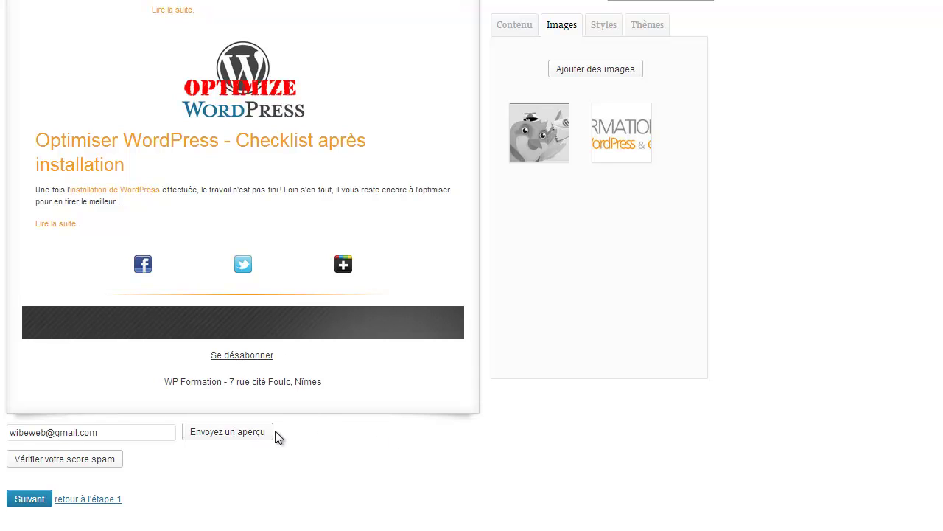
scroll(510, 430, up, 5)
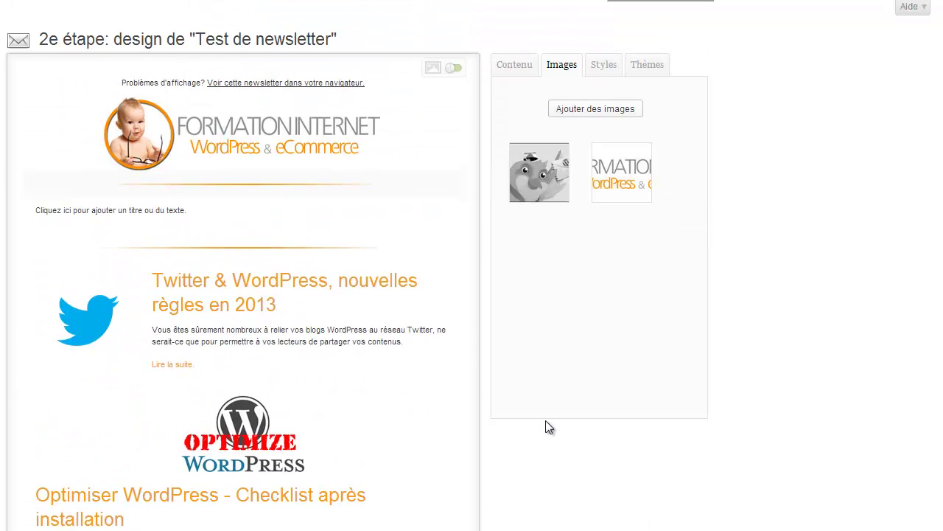
scroll(546, 421, down, 1)
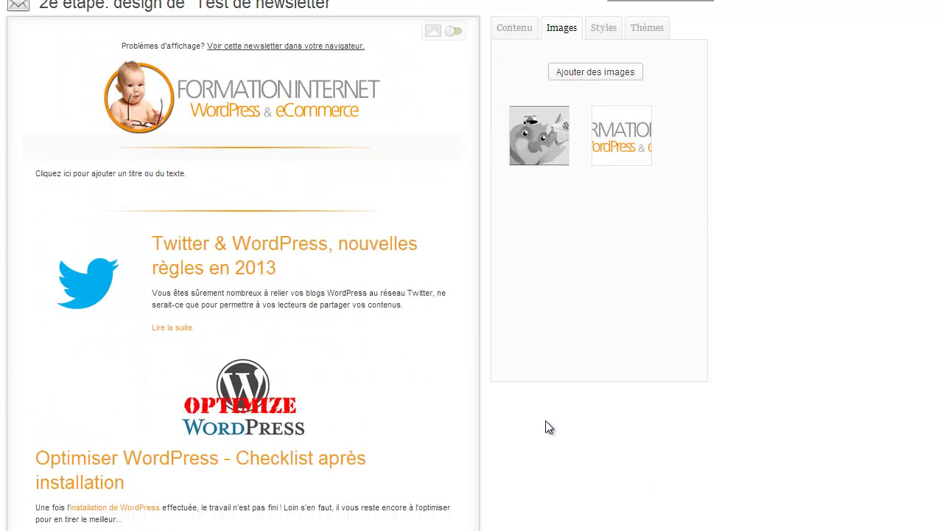
scroll(547, 427, down, 5)
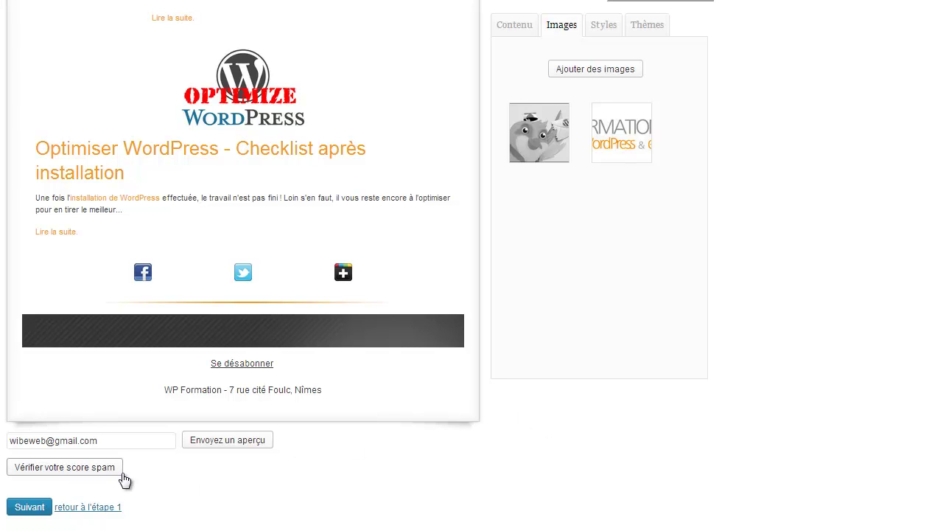
Step: Run the newsletter's spam score check and view the message's HTML versions with and without images in the detailed results
click(74, 478)
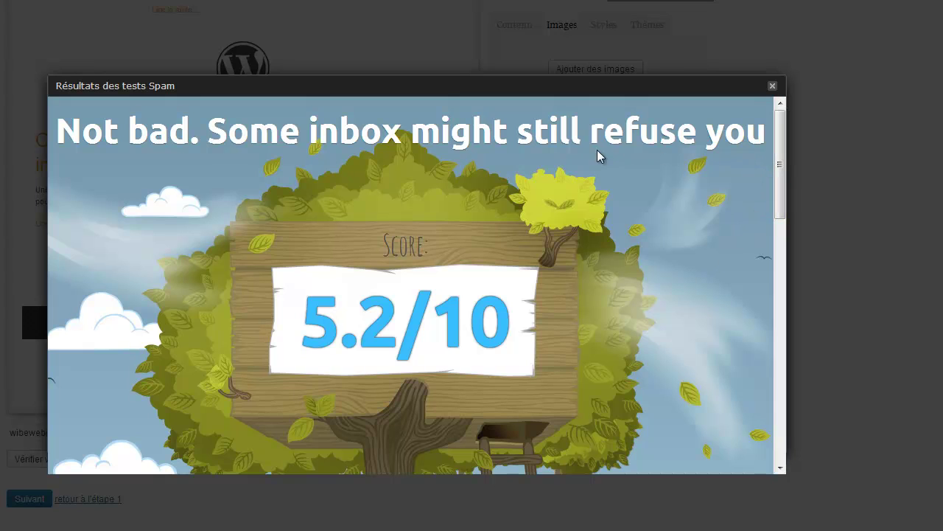
drag(781, 158, 803, 308)
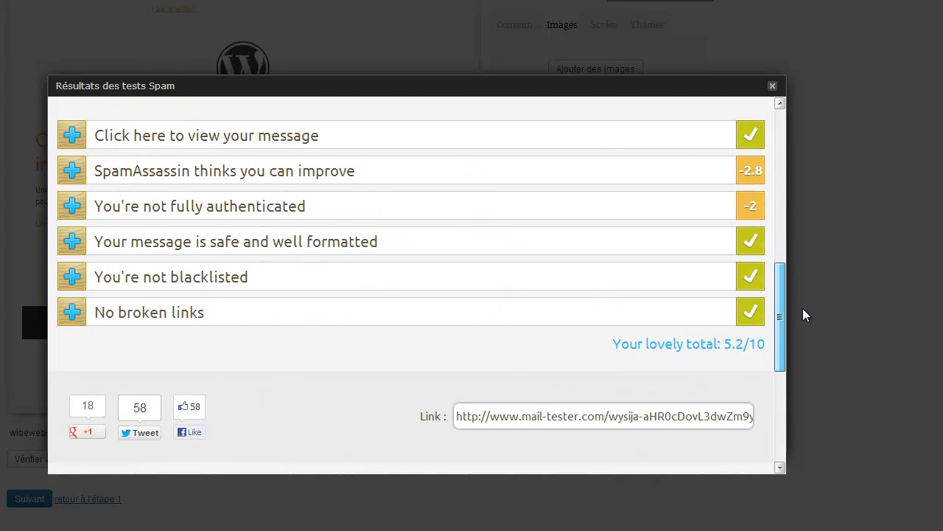
click(72, 135)
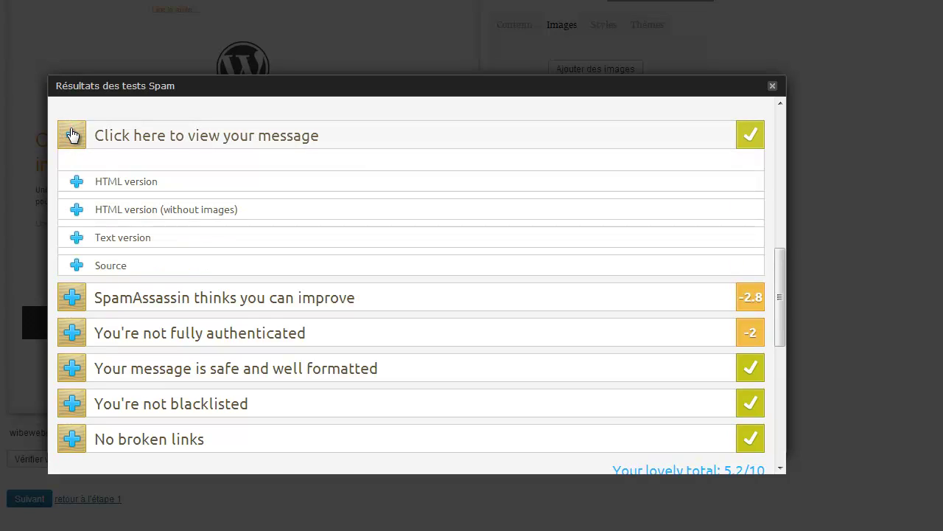
click(77, 184)
click(79, 185)
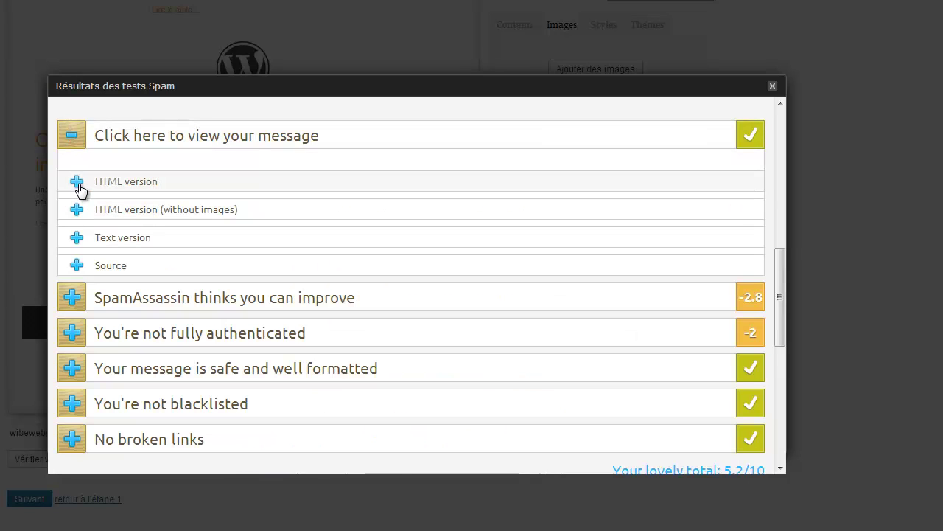
click(77, 211)
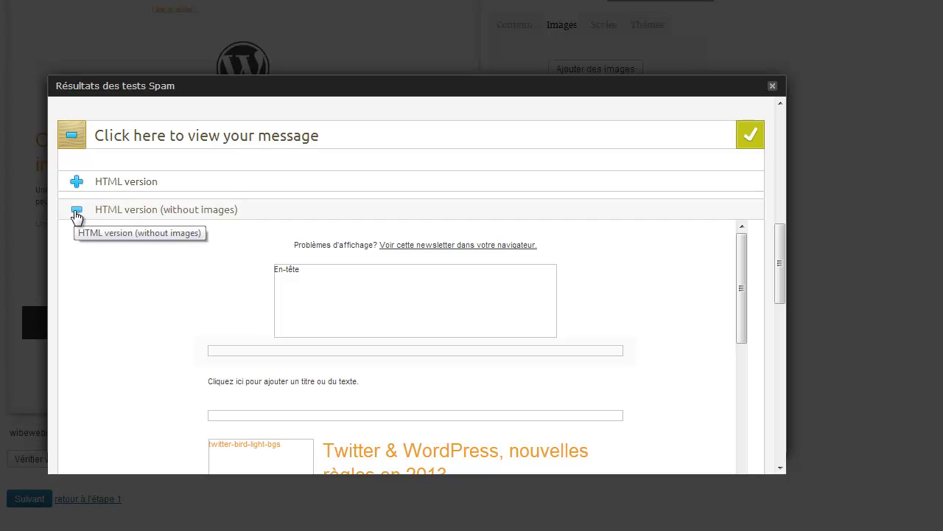
drag(739, 294, 743, 243)
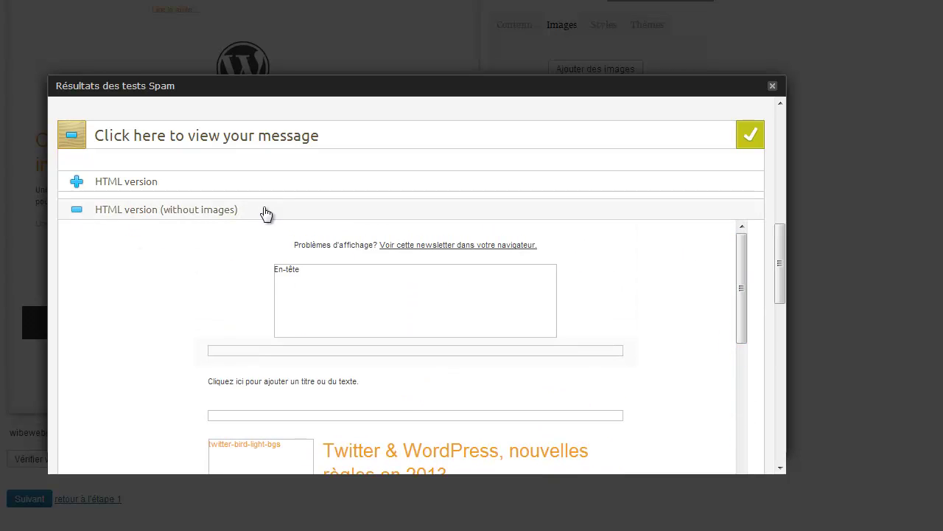
click(77, 211)
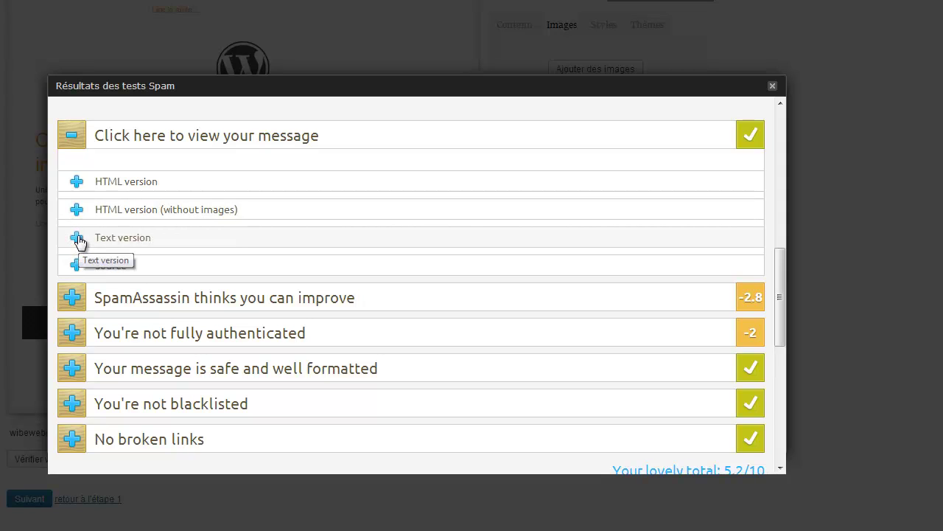
Step: View the text version of the tested message and collapse the message section
click(77, 239)
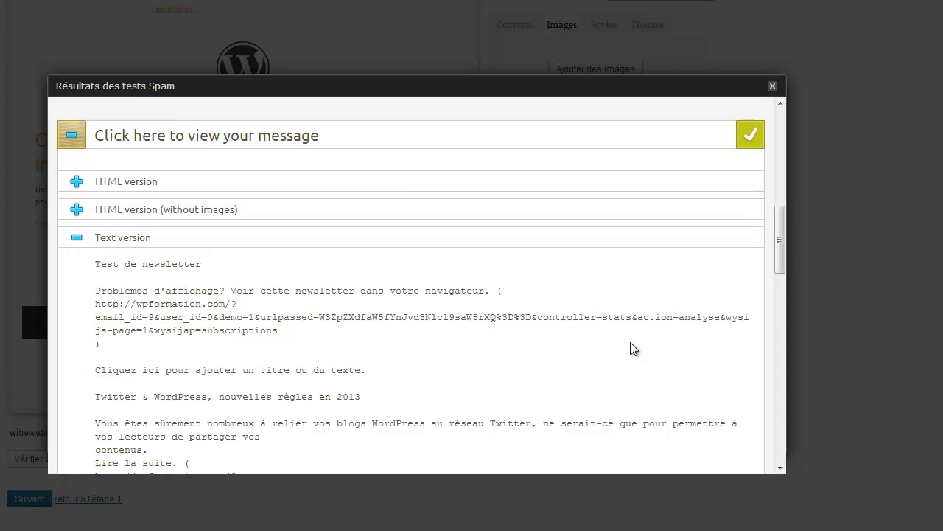
click(76, 238)
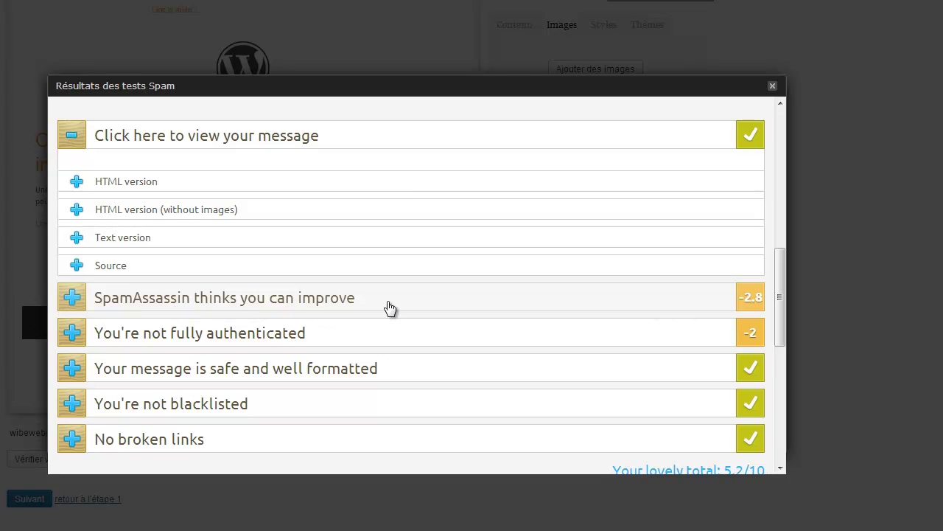
click(75, 140)
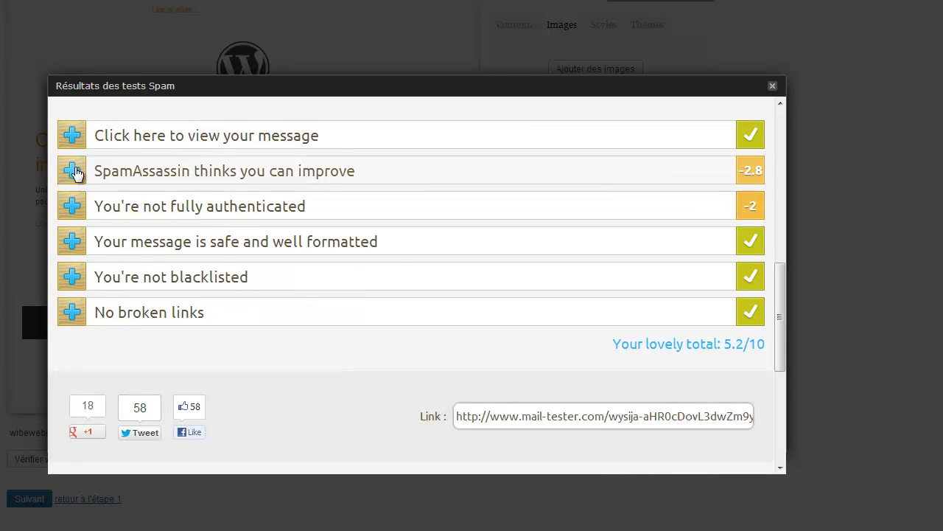
Step: Review the SpamAssassin details and the message safety and formatting details of the spam test
click(68, 176)
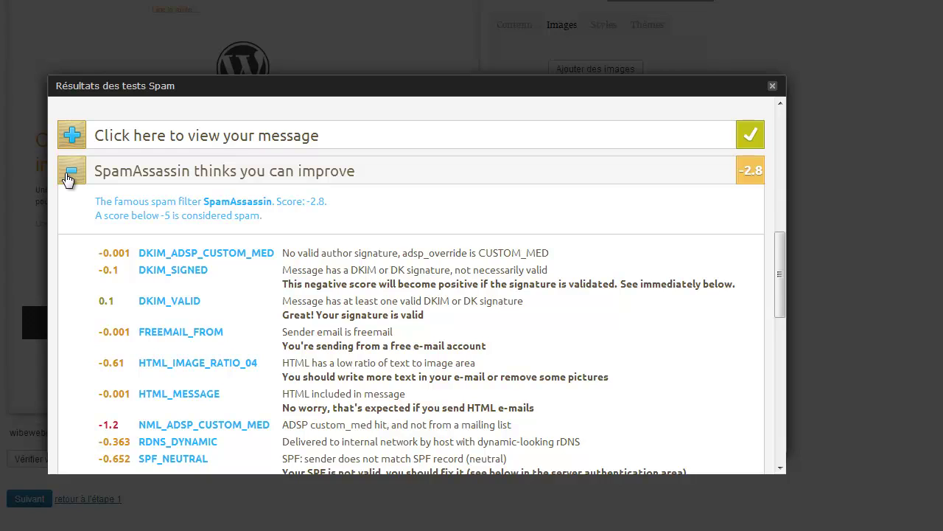
click(69, 176)
click(72, 244)
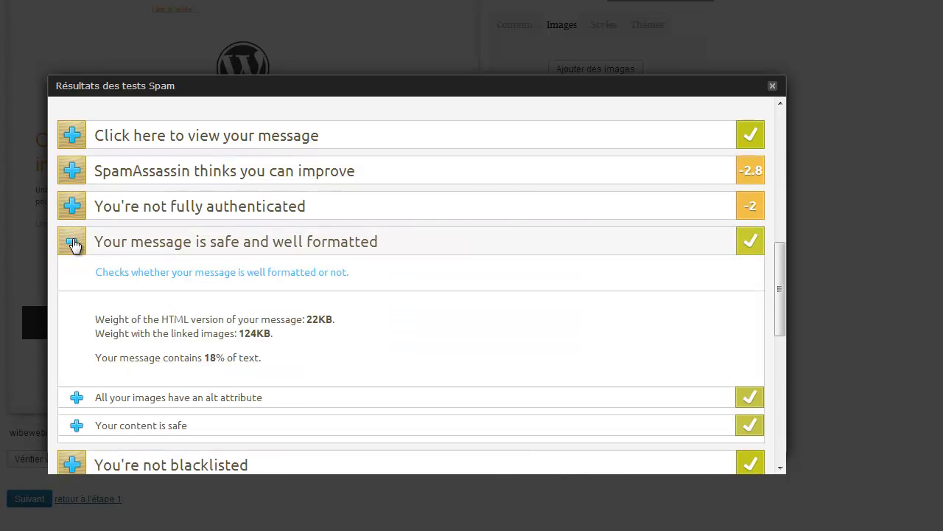
click(74, 245)
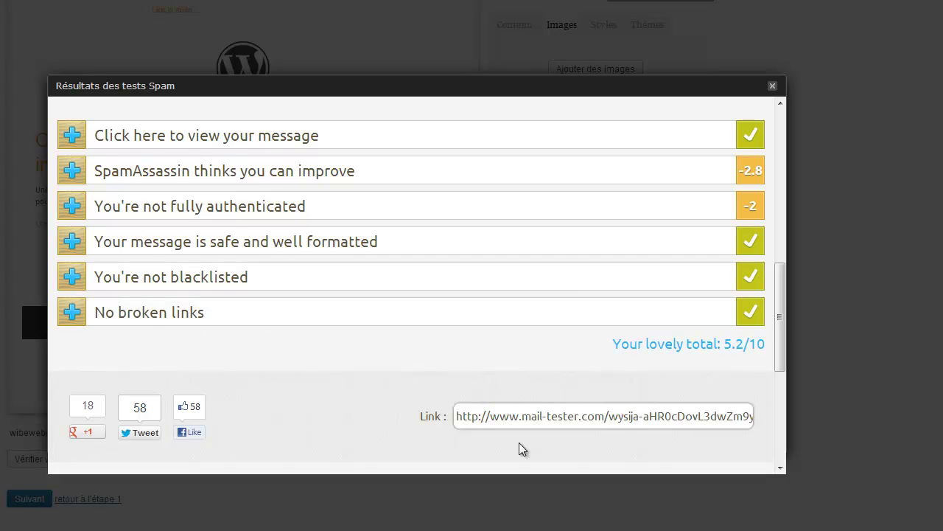
Step: Select the link to the spam test report, look at the previous results and close the test window
drag(458, 415, 748, 416)
scroll(777, 391, down, 5)
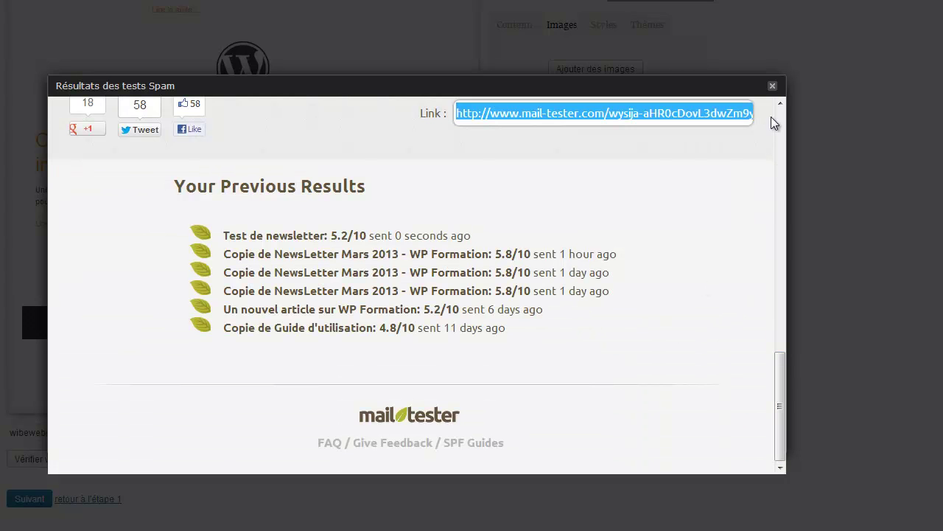
click(772, 87)
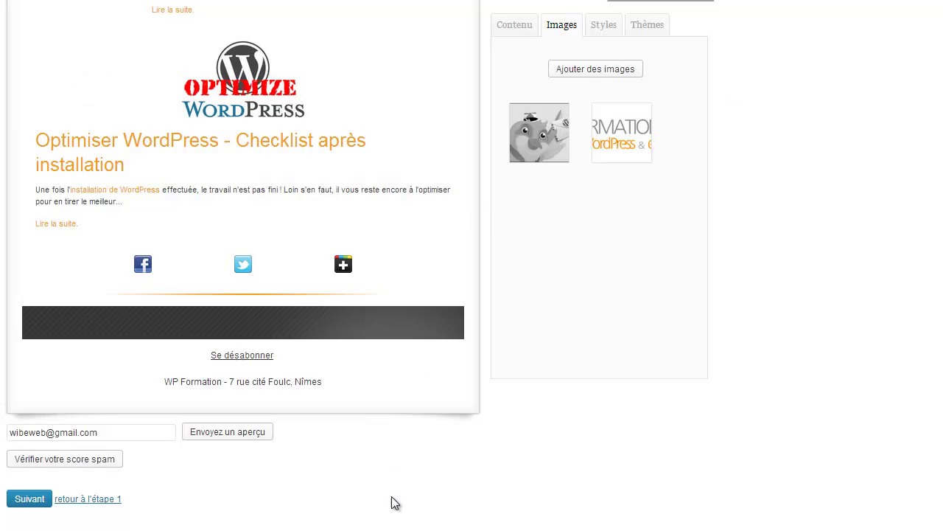
Step: Finish the newsletter's design step and continue to the final confirmation step
scroll(488, 496, up, 3)
scroll(461, 497, down, 3)
click(37, 500)
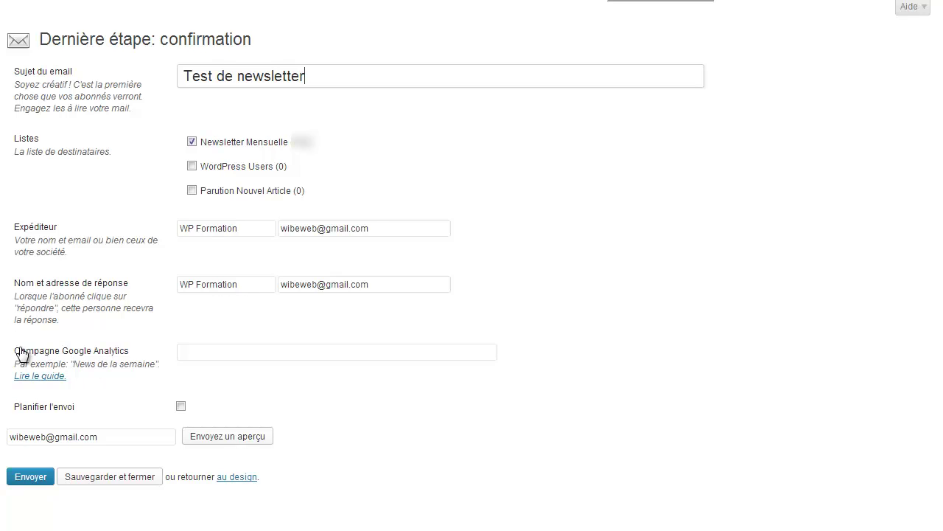
Step: Examine the Google Analytics campaign field and the scheduled sending option, leaving scheduling turned off
drag(14, 347, 144, 343)
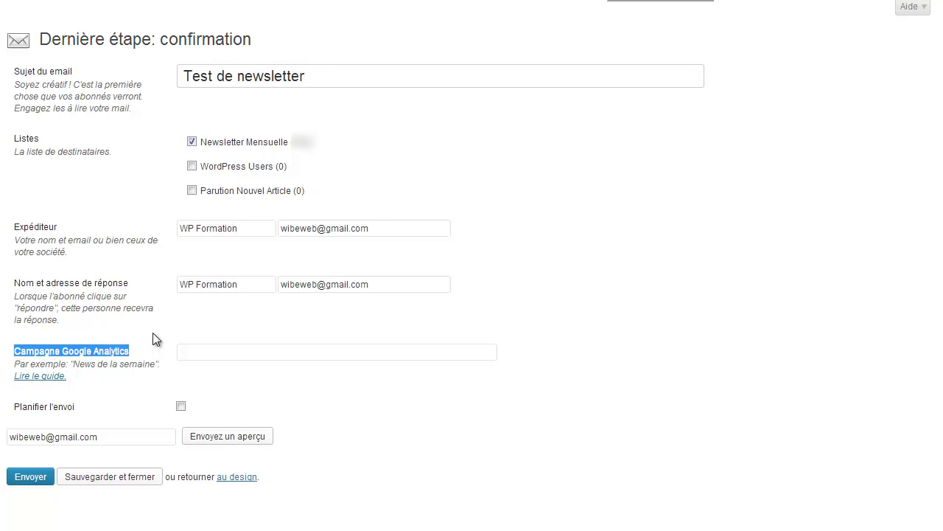
click(153, 333)
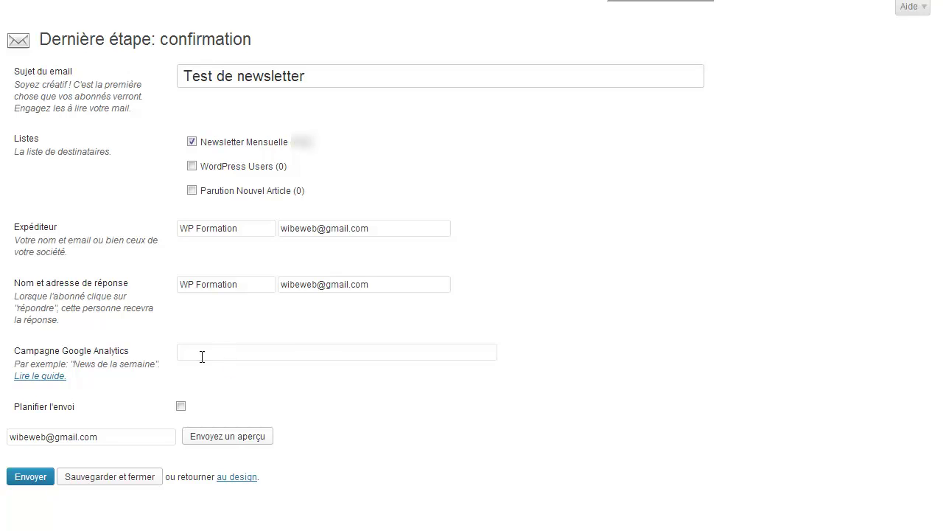
click(197, 351)
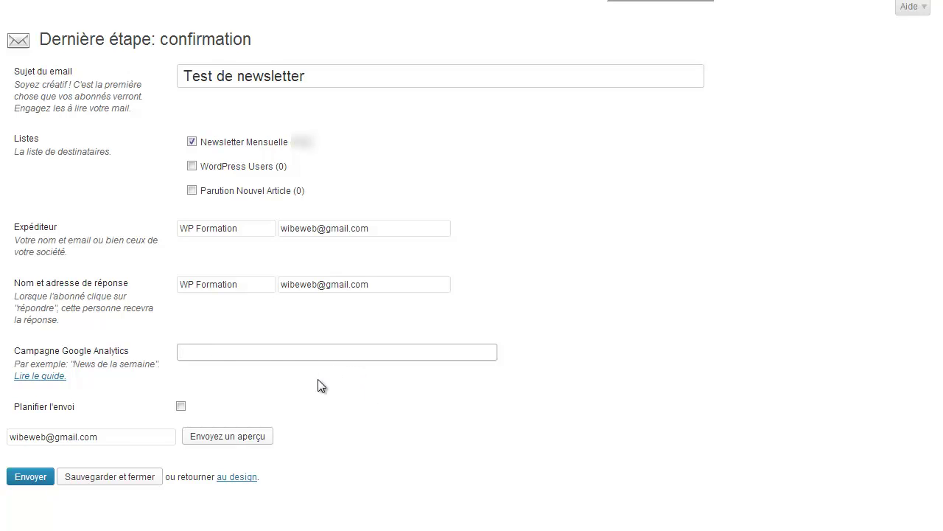
click(181, 406)
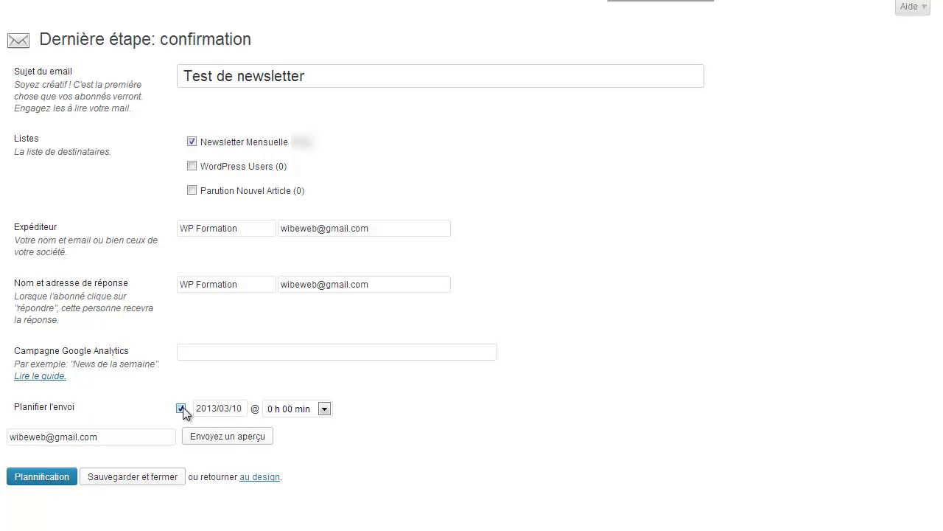
click(181, 408)
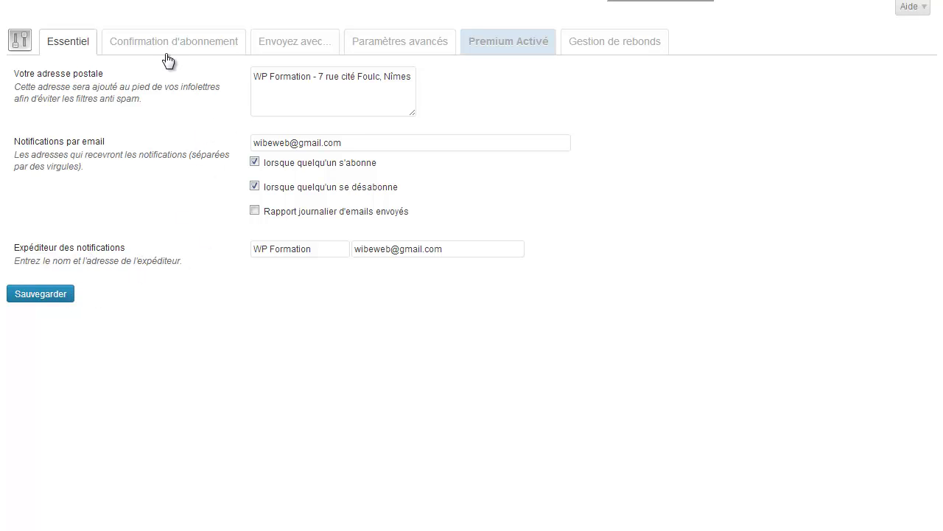
Step: Review the subscription confirmation settings, including the activation e-mail's subject, content and [lists_to_confirm] tag
click(195, 58)
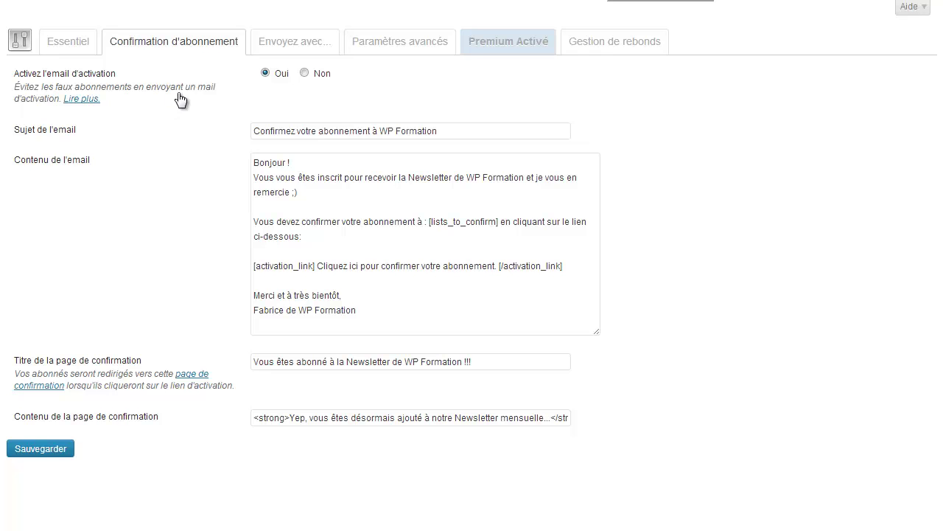
drag(455, 130, 359, 200)
click(339, 170)
click(390, 204)
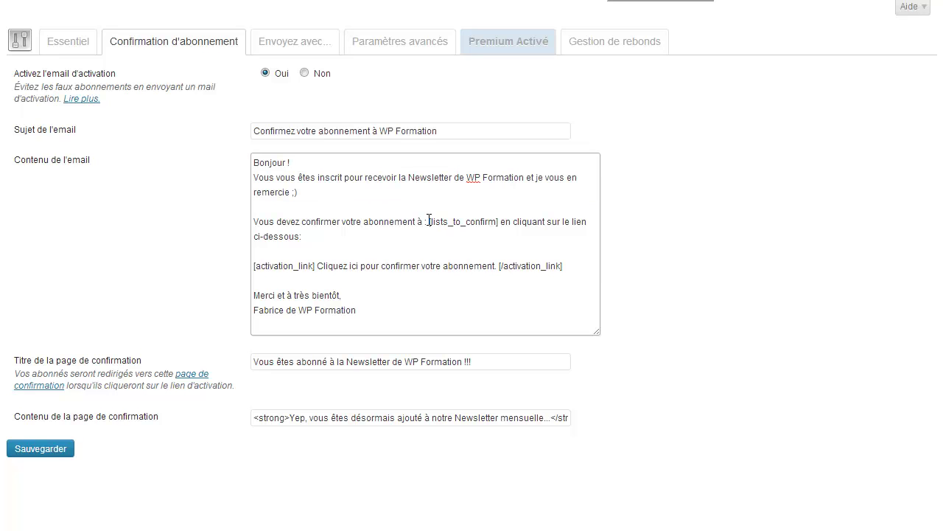
drag(429, 221, 500, 219)
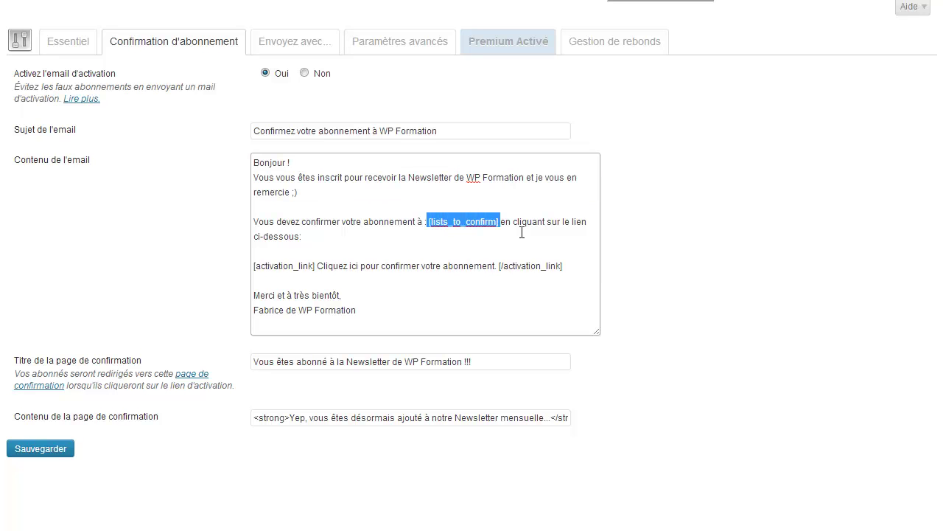
click(523, 247)
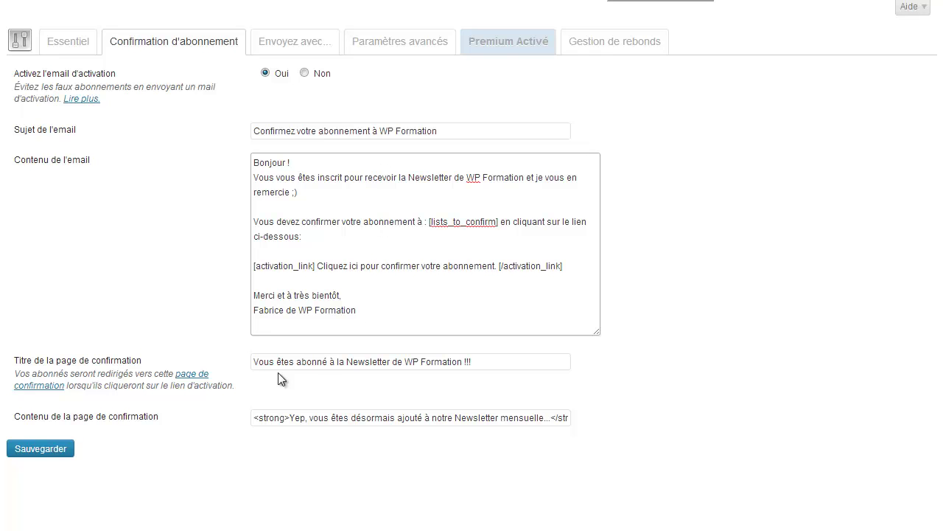
Step: View the subscription confirmation page on the site separately, return to the settings and look through the confirmation page's content text
right_click(190, 377)
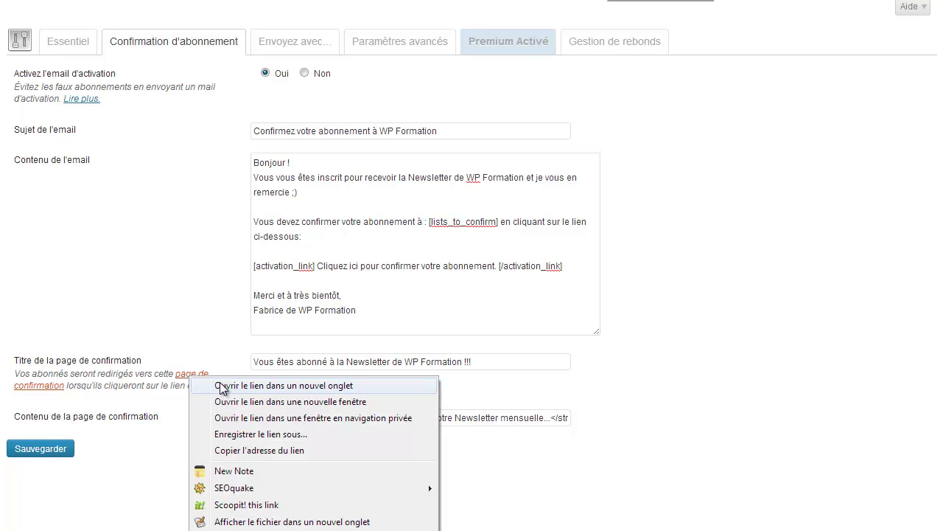
click(248, 389)
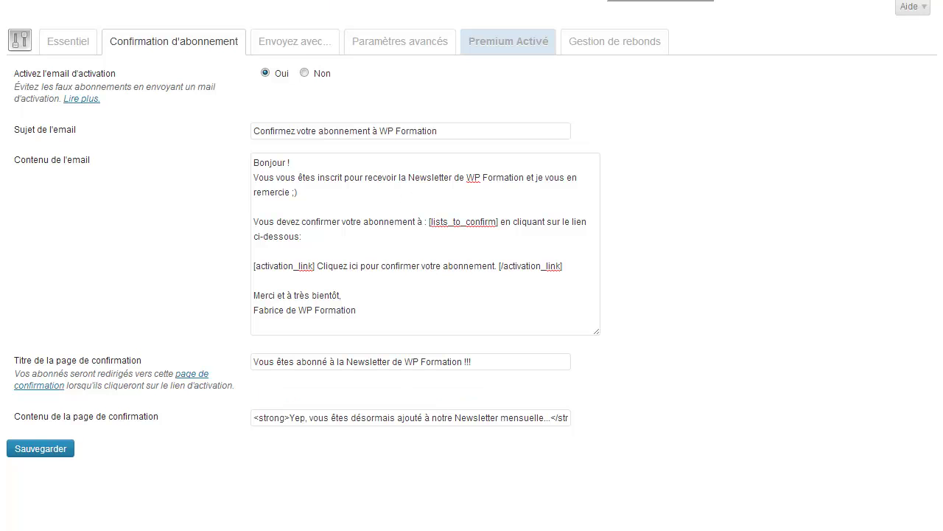
key(ctrl+Tab)
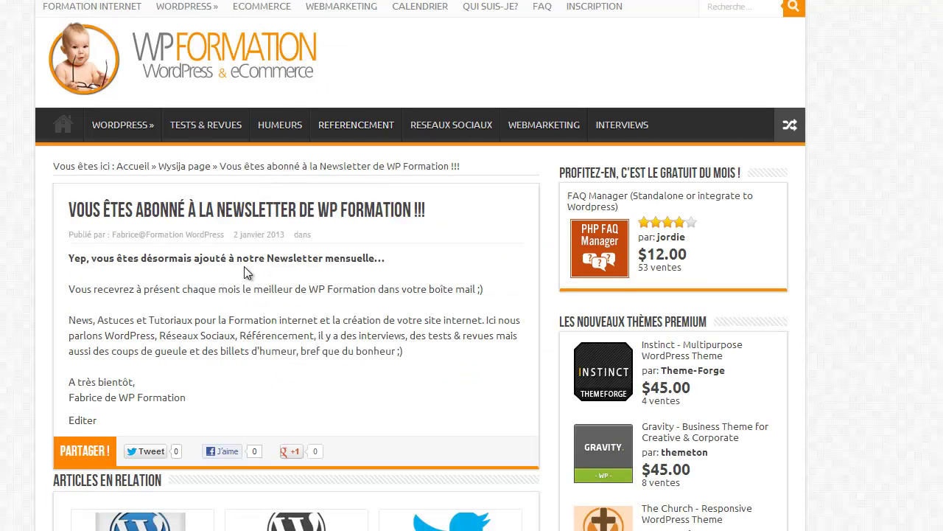
mouse_move(187, 6)
key(ctrl+Tab)
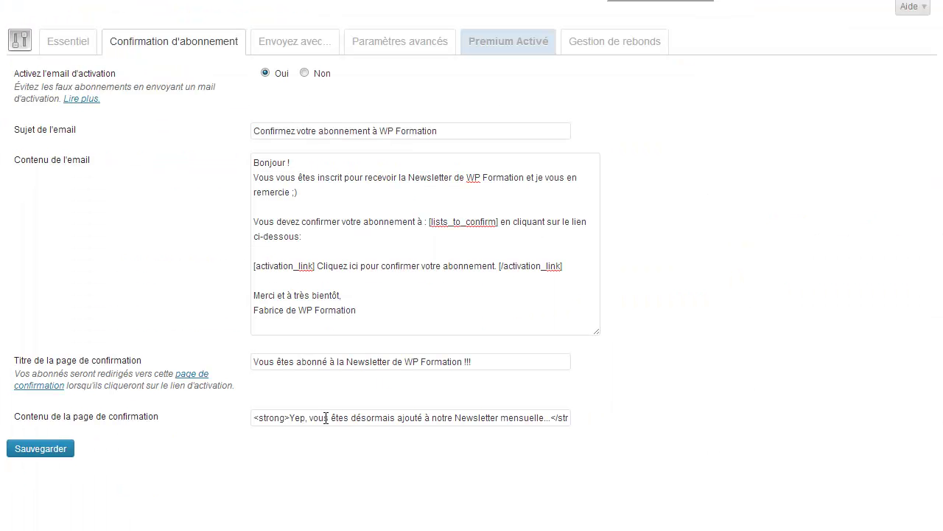
drag(317, 418, 654, 420)
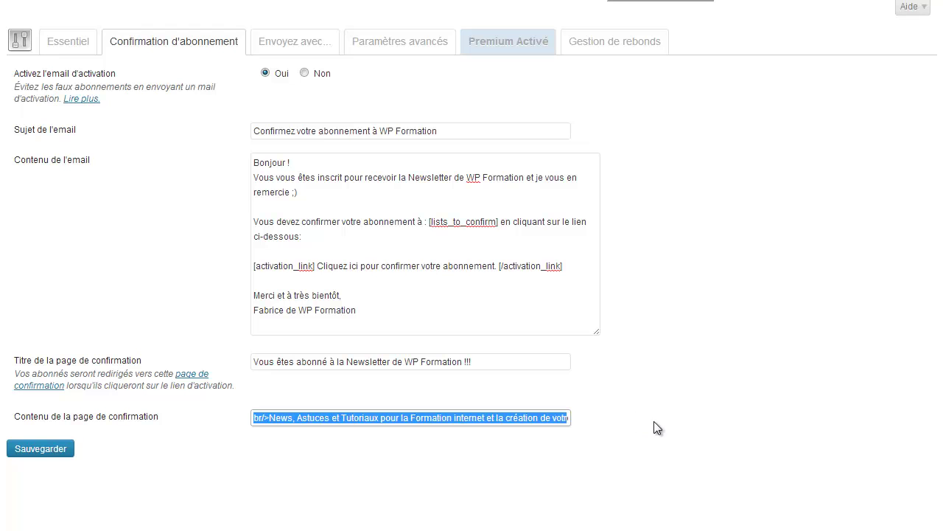
click(654, 421)
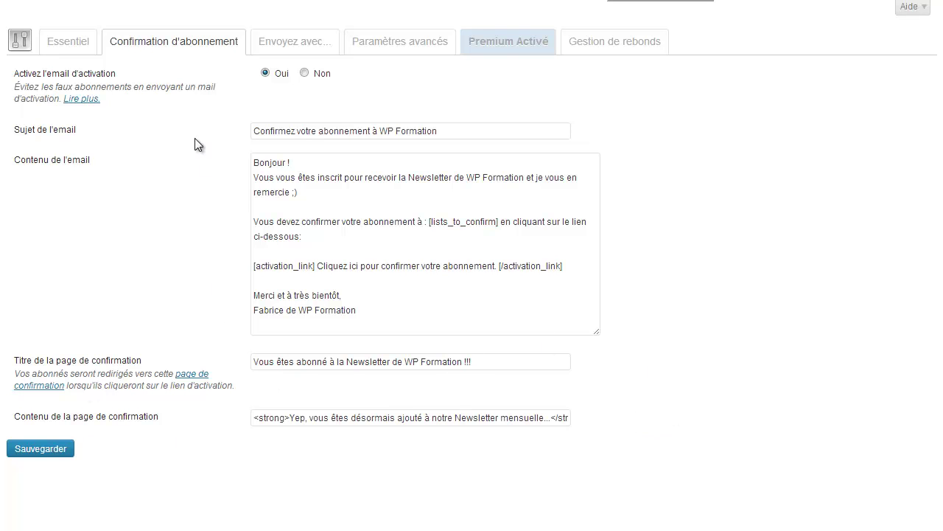
Step: Review the sending settings: the own website, Gmail and third-party options, the PHP Mail and Sendmail methods, and the hourly sending limit advice
click(300, 44)
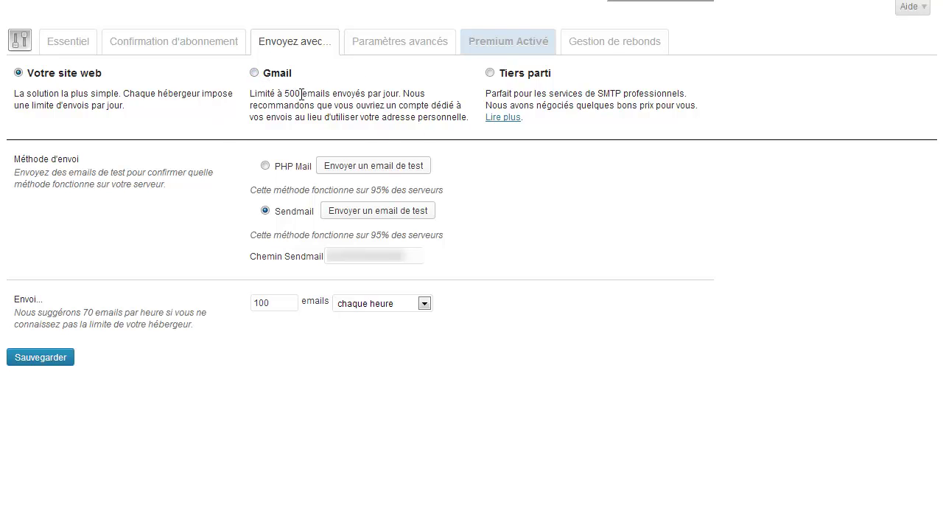
drag(310, 106, 421, 109)
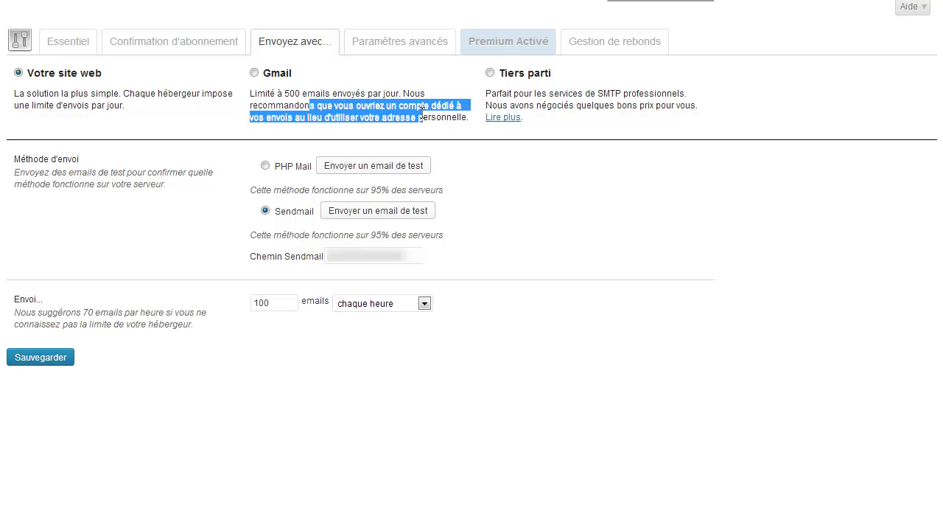
click(419, 112)
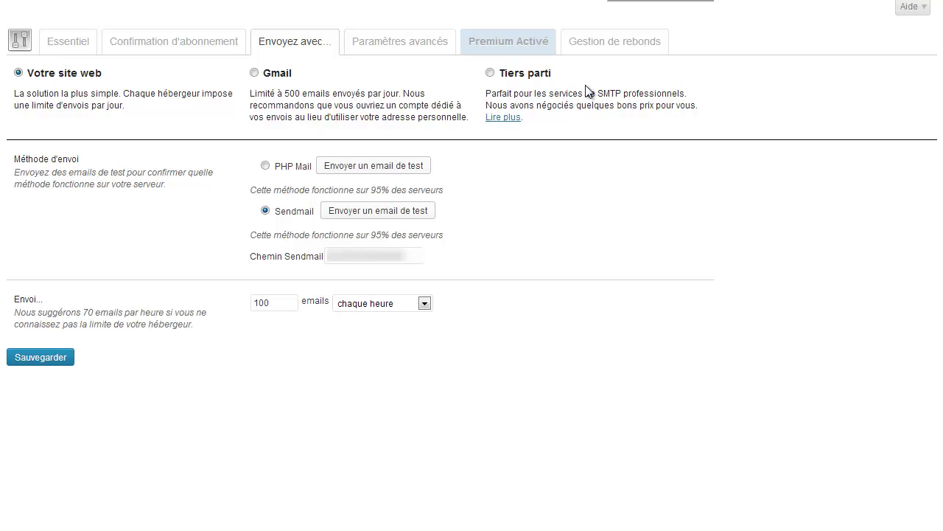
drag(597, 93, 675, 98)
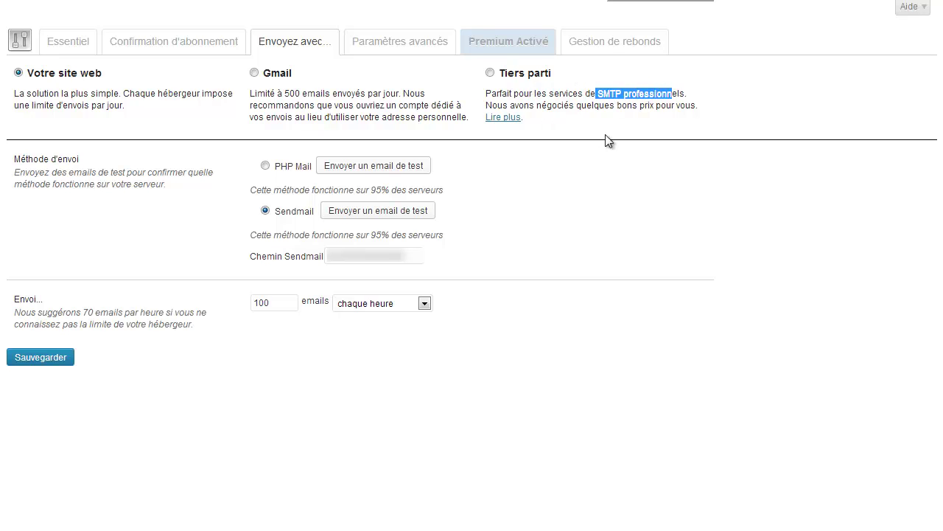
click(577, 97)
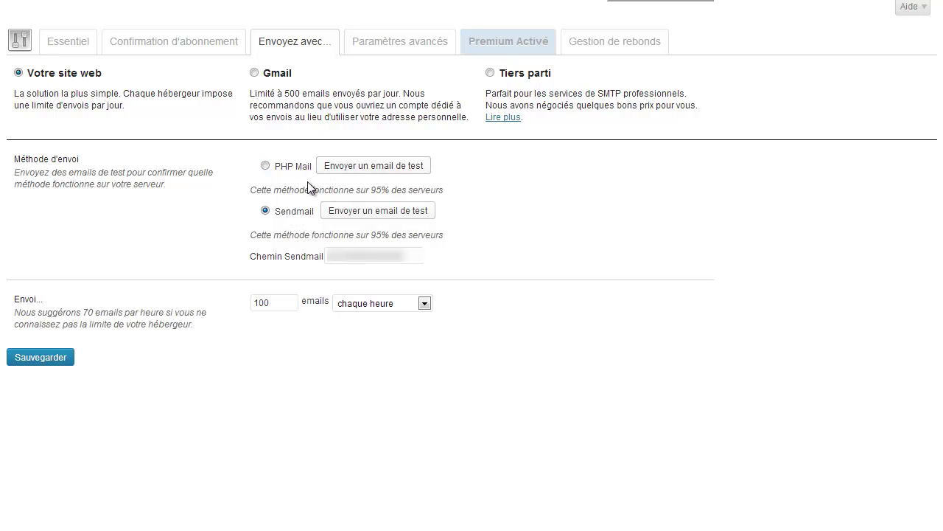
drag(365, 190, 421, 190)
click(487, 196)
drag(12, 300, 207, 323)
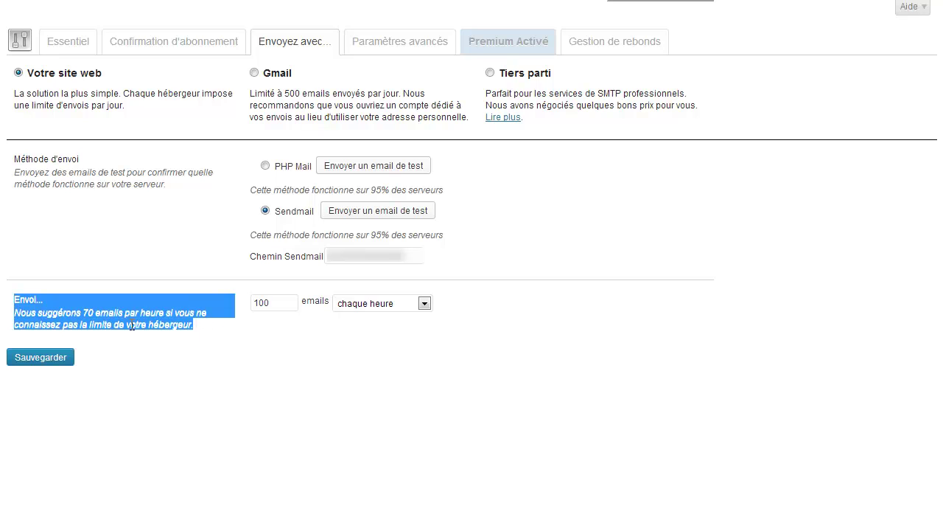
click(170, 311)
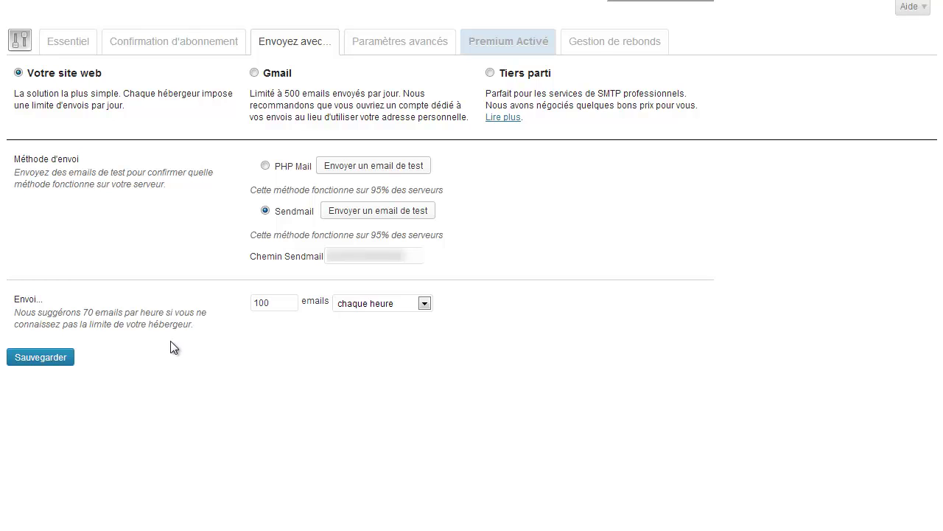
Step: Examine the advanced option letting commenters subscribe, with its label text and list choices, and leave it turned off
click(403, 46)
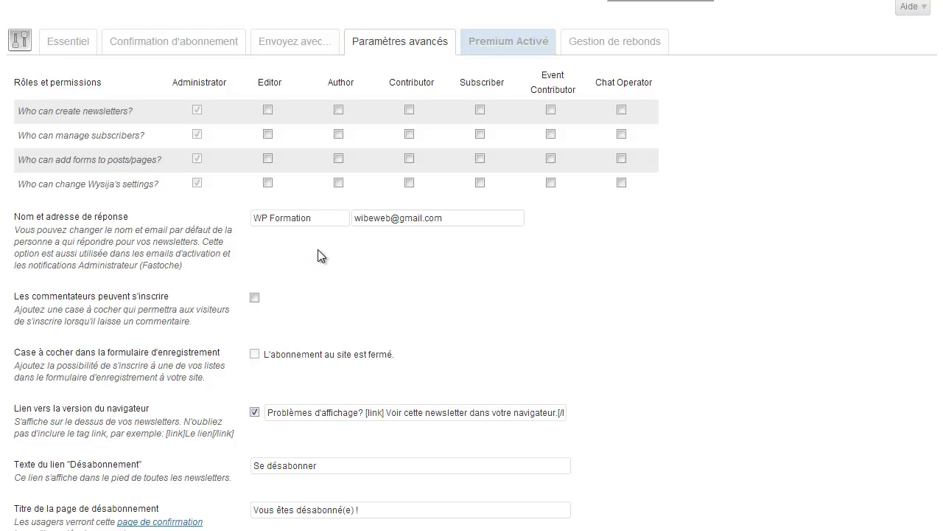
scroll(383, 251, down, 2)
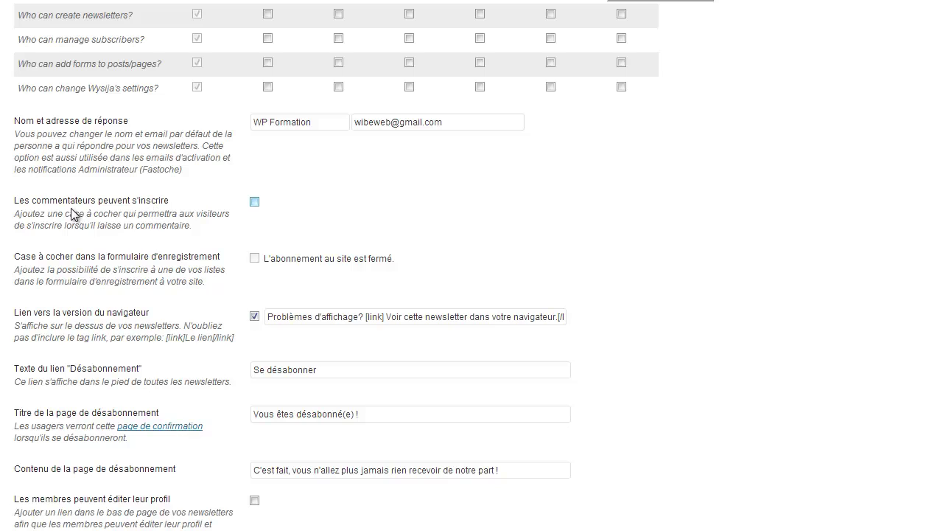
click(255, 202)
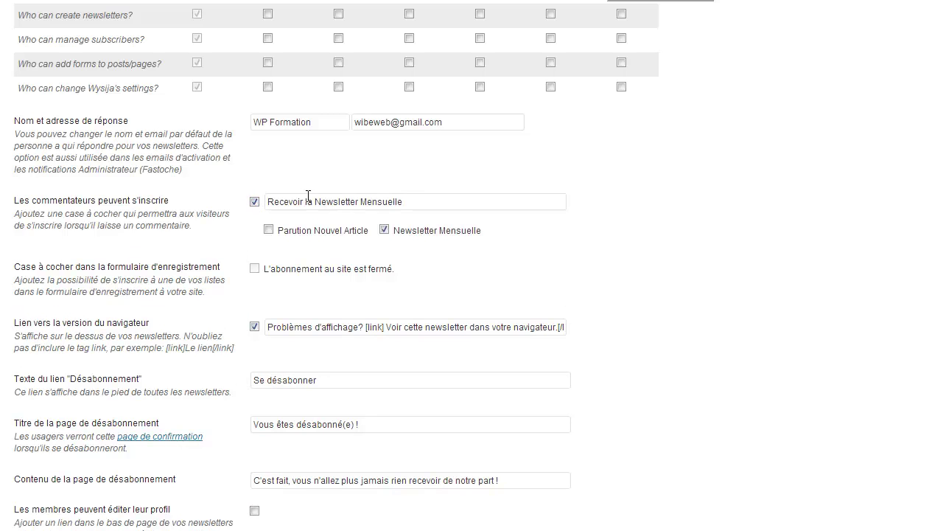
drag(423, 200, 264, 205)
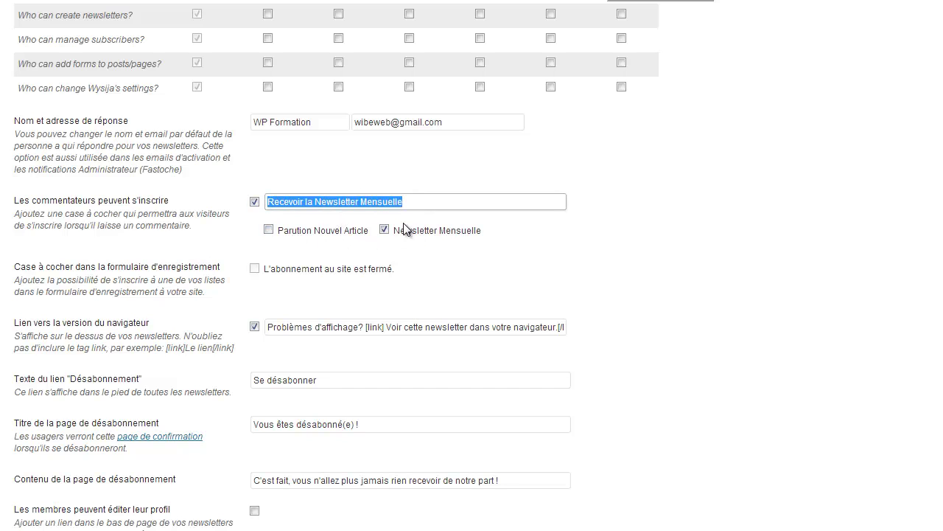
click(254, 201)
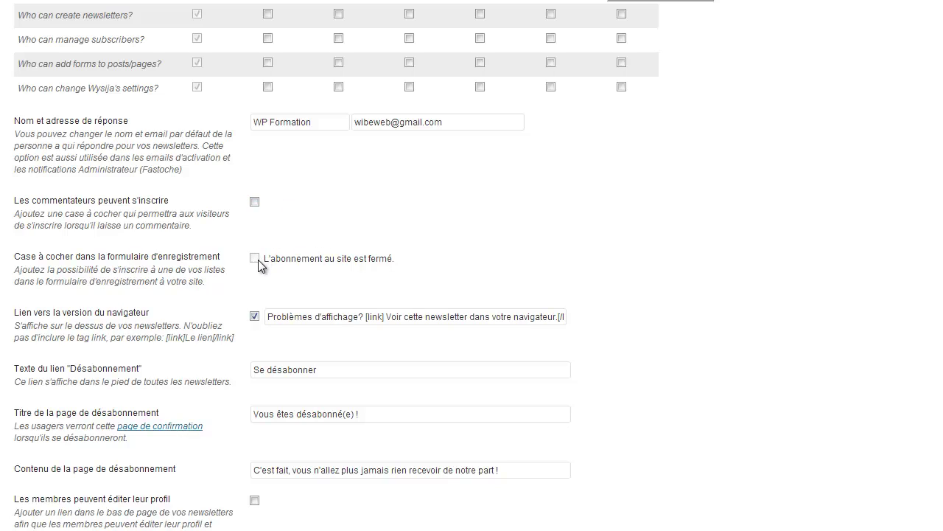
Step: Examine the browser-version link text, the unsubscribe texts and the member profile editing option, leaving profile editing turned off
scroll(144, 294, down, 1)
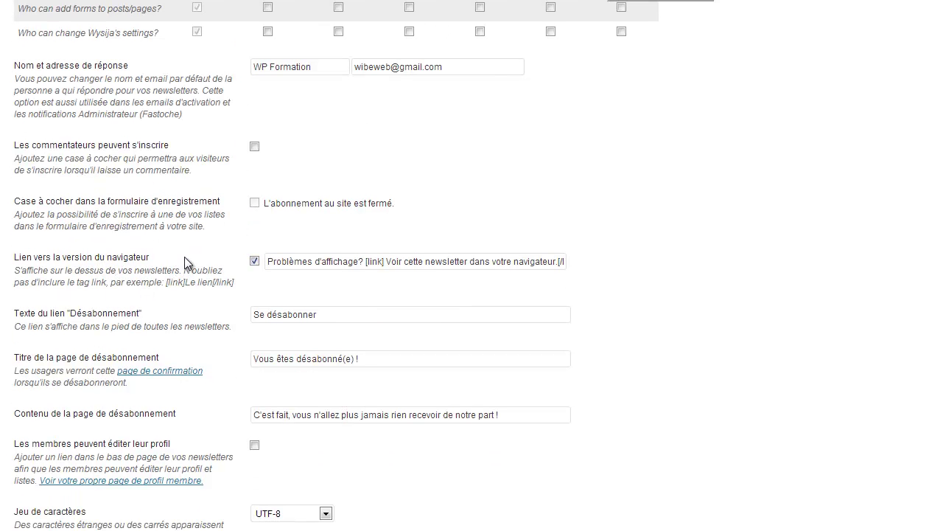
drag(268, 261, 346, 261)
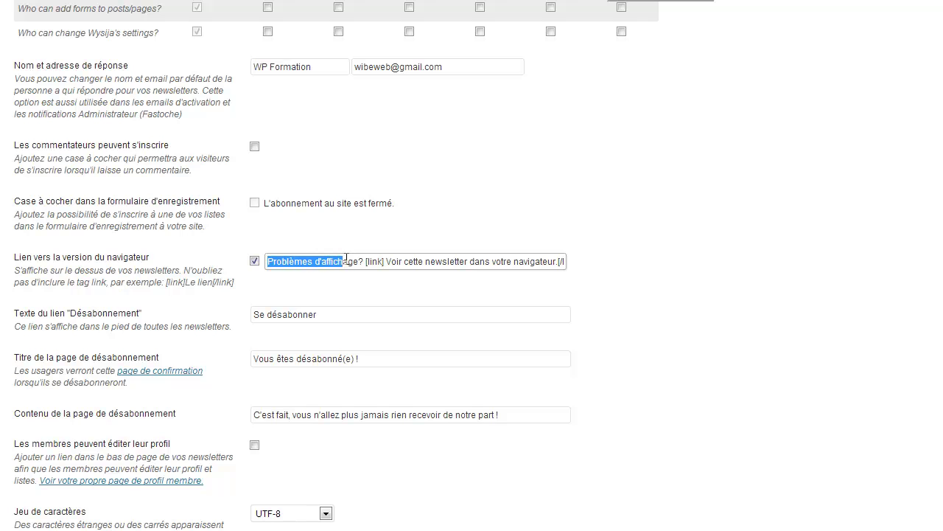
scroll(354, 306, down, 2)
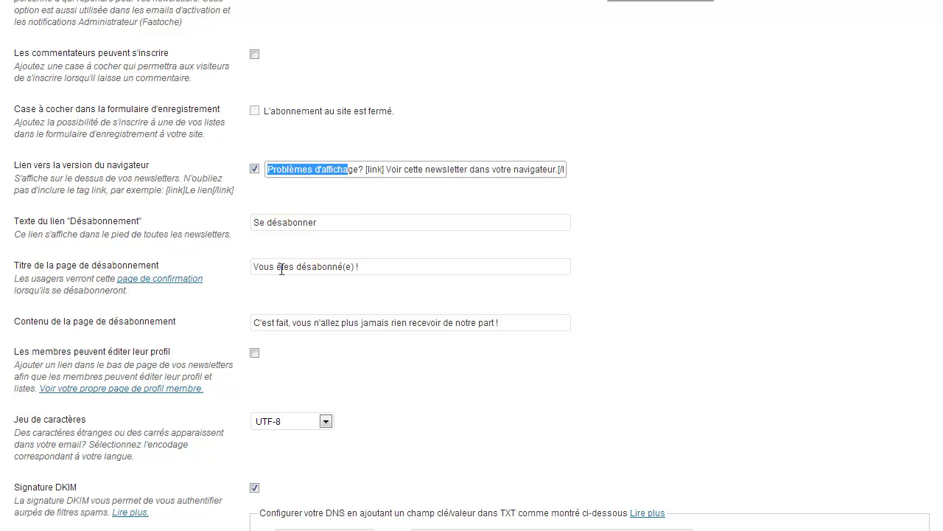
scroll(347, 266, down, 4)
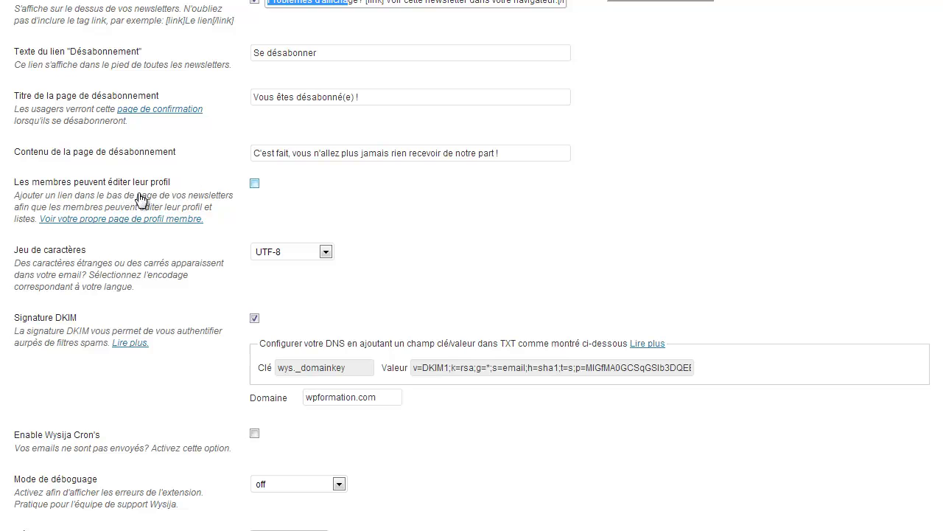
click(255, 184)
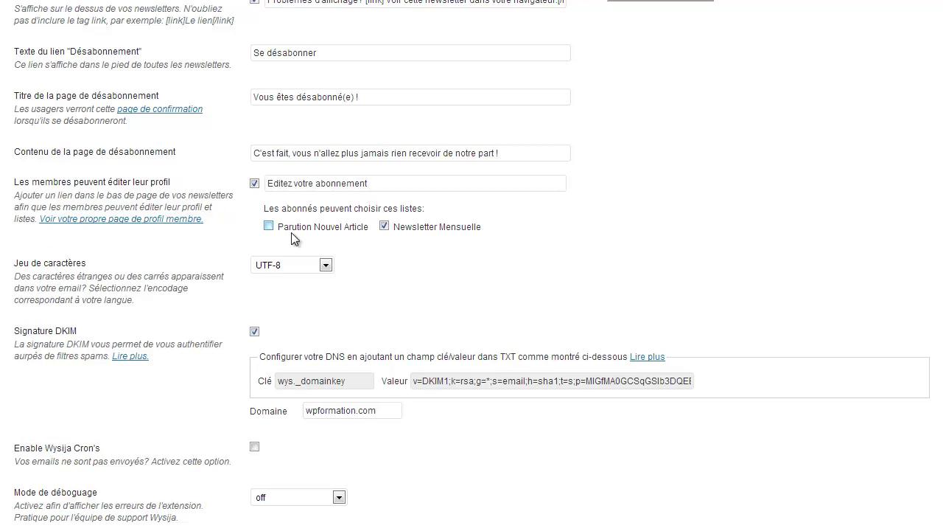
click(254, 183)
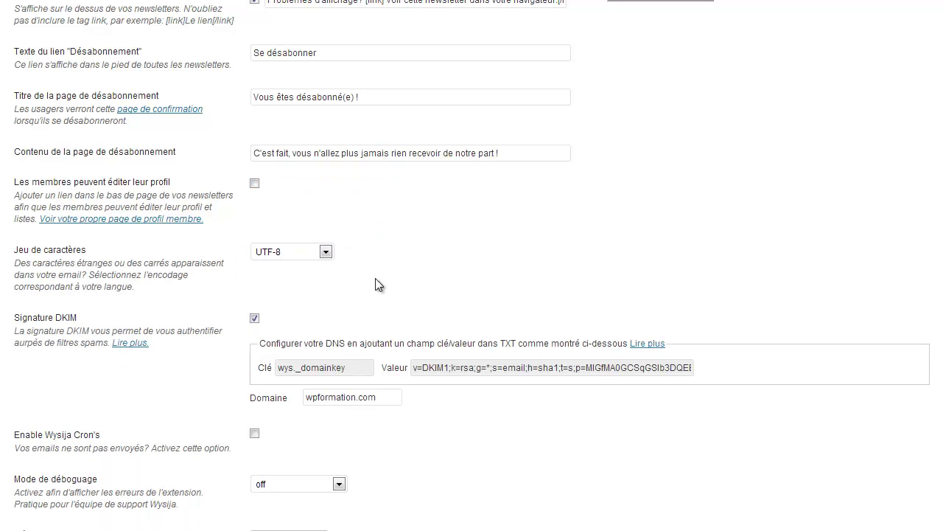
Step: Examine the DKIM signature, Wysija Cron, debug mode and reinstallation settings, leaving Wysija Cron turned off
scroll(375, 278, down, 1)
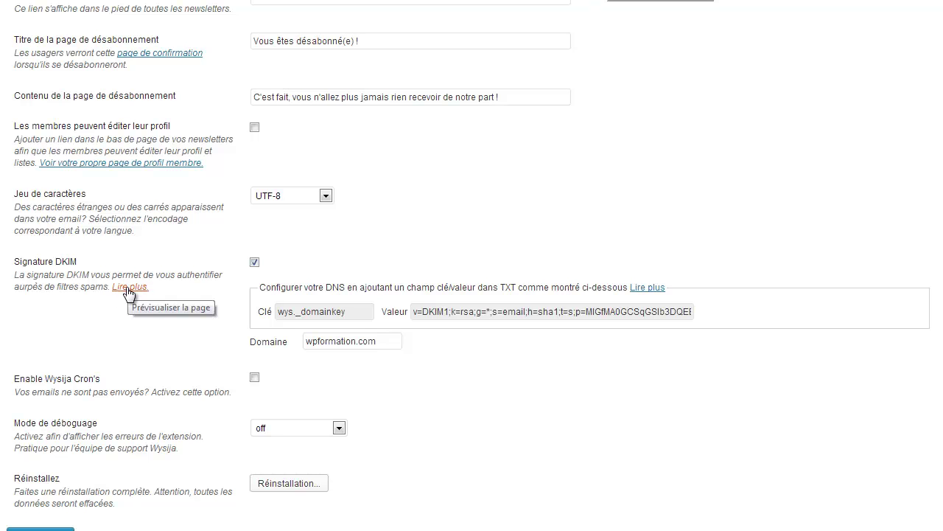
scroll(167, 373, down, 1)
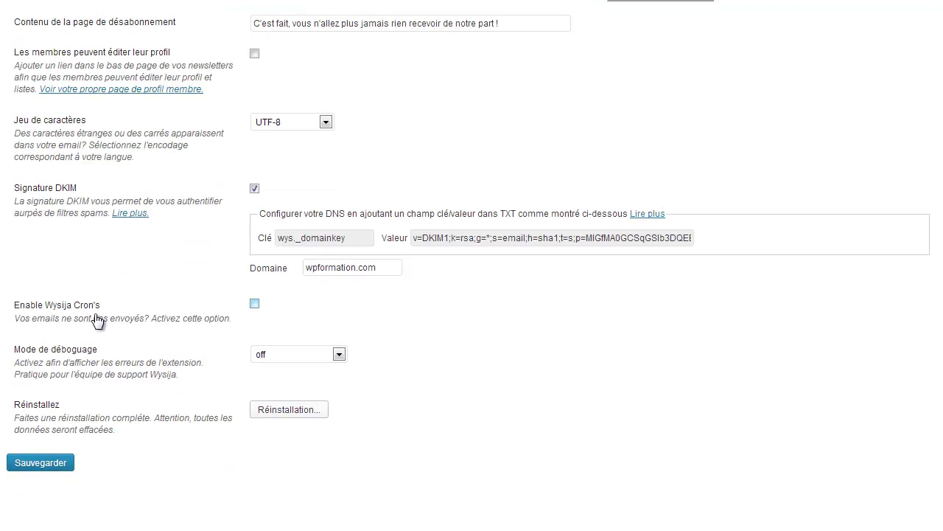
drag(43, 305, 107, 306)
click(124, 299)
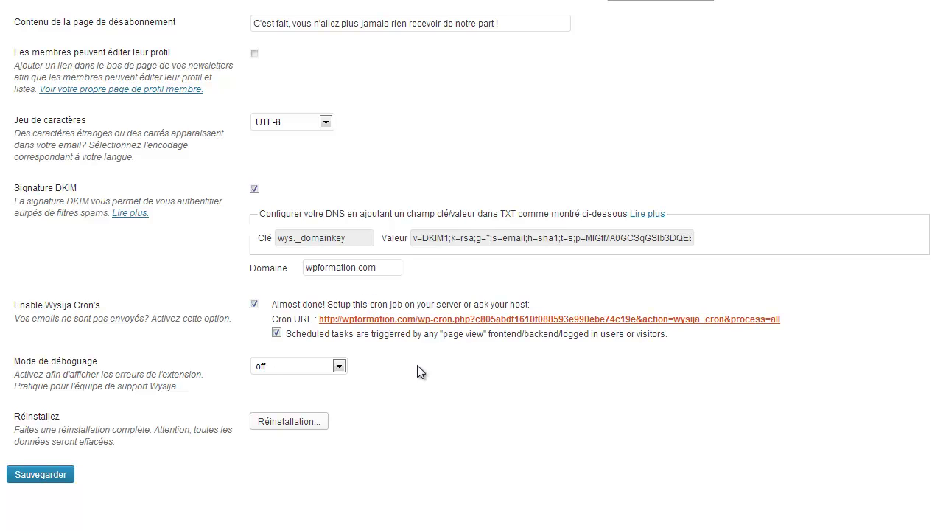
click(254, 304)
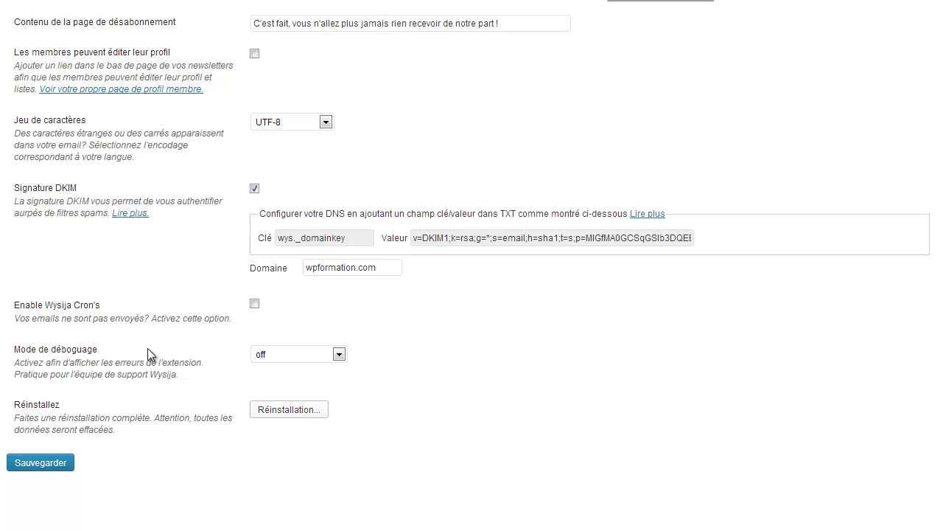
scroll(147, 350, down, 1)
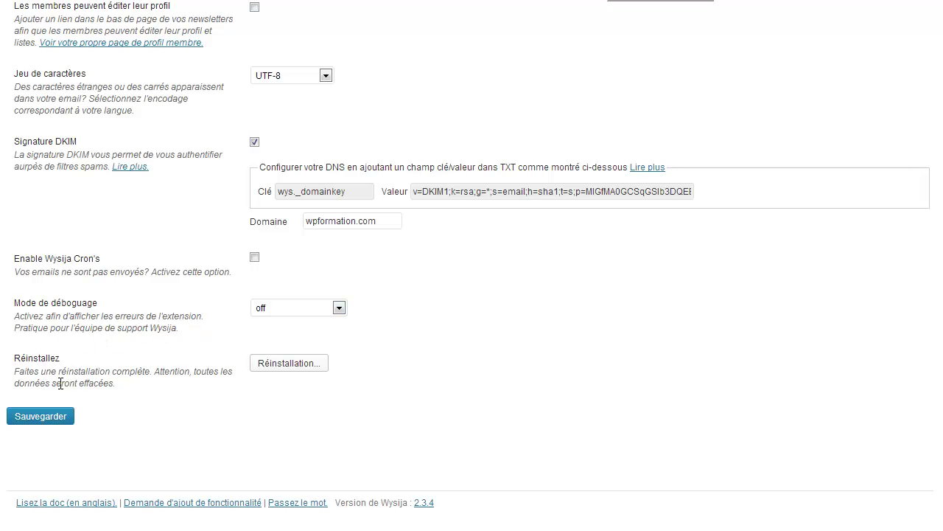
Step: Open the Premium guide and read through its features, from the return address advice to the professional SMTP recommendation
scroll(301, 372, up, 2)
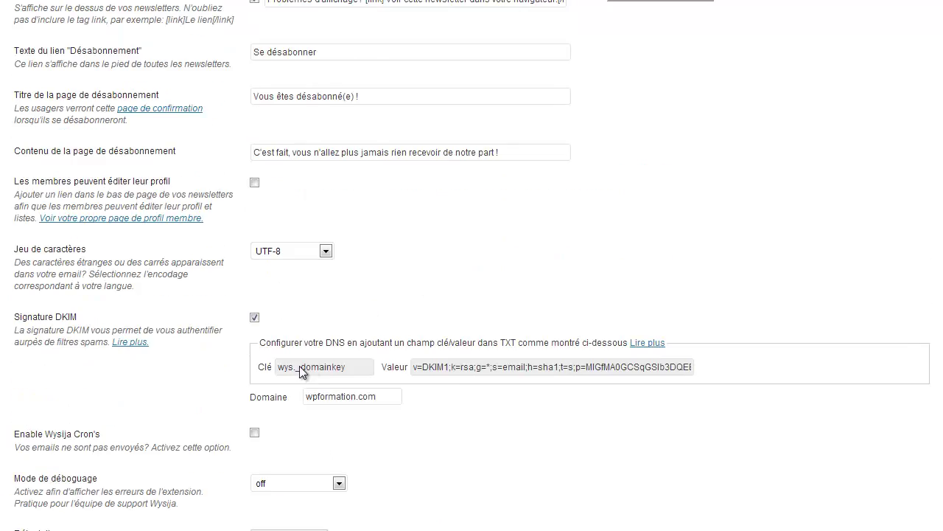
scroll(301, 372, up, 5)
click(516, 43)
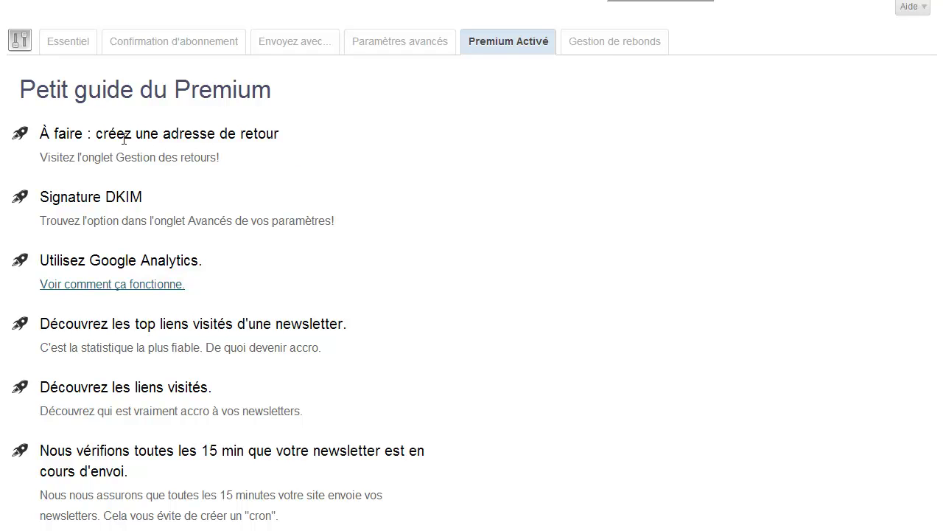
drag(79, 136, 266, 135)
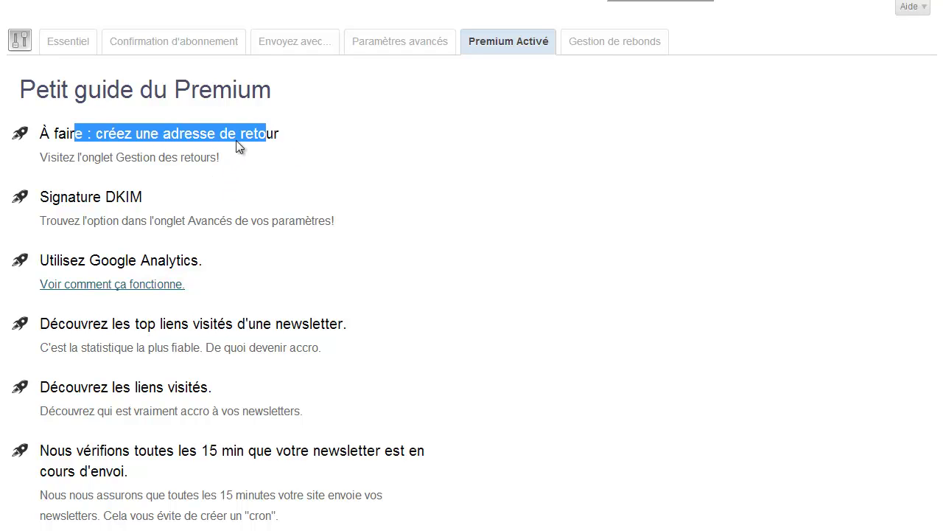
click(159, 158)
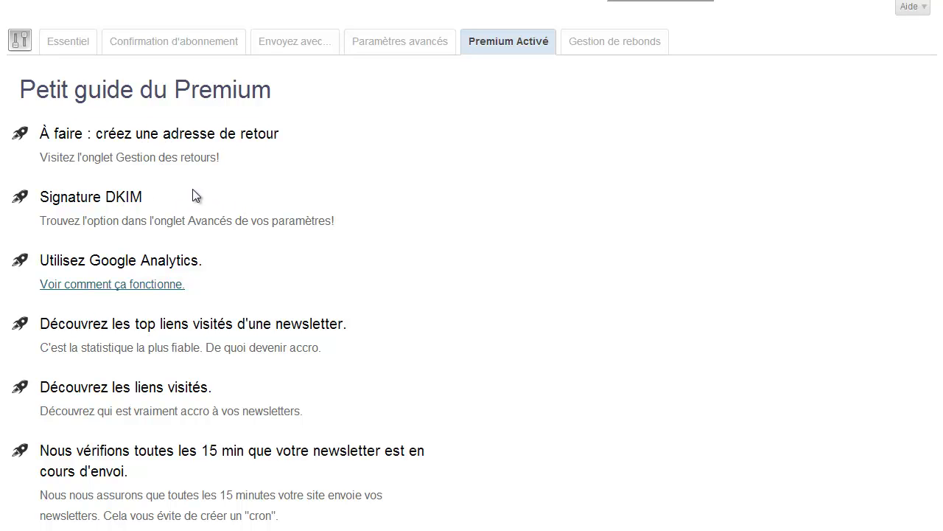
scroll(312, 255, down, 1)
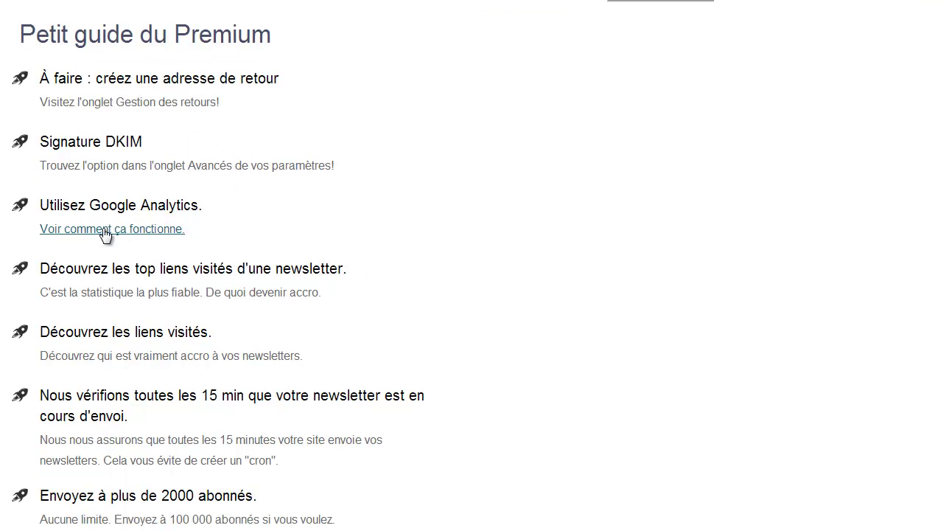
scroll(340, 310, down, 1)
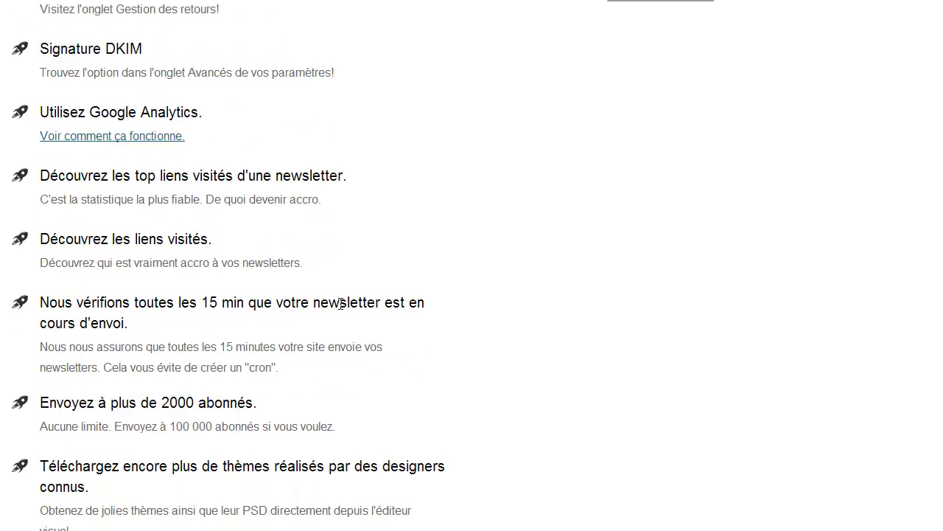
scroll(354, 310, down, 1)
scroll(511, 269, down, 1)
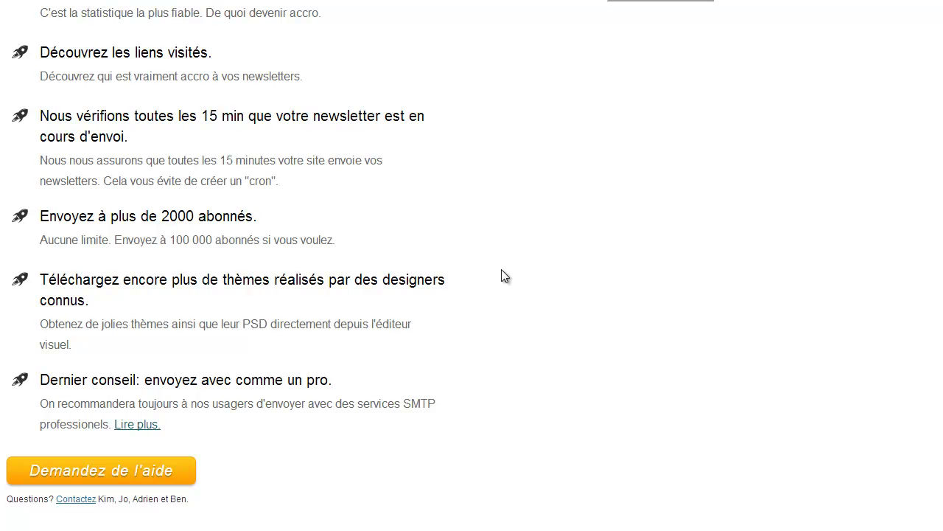
Step: Return to the start of the Premium guide and examine its Google Analytics, visited links and 15-minute sending check entries
scroll(501, 270, up, 4)
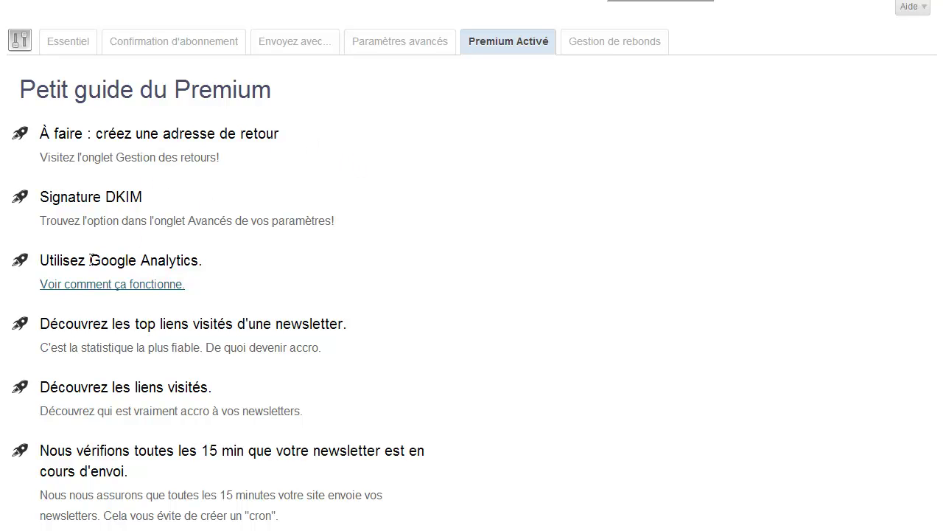
drag(78, 260, 191, 253)
drag(115, 325, 218, 323)
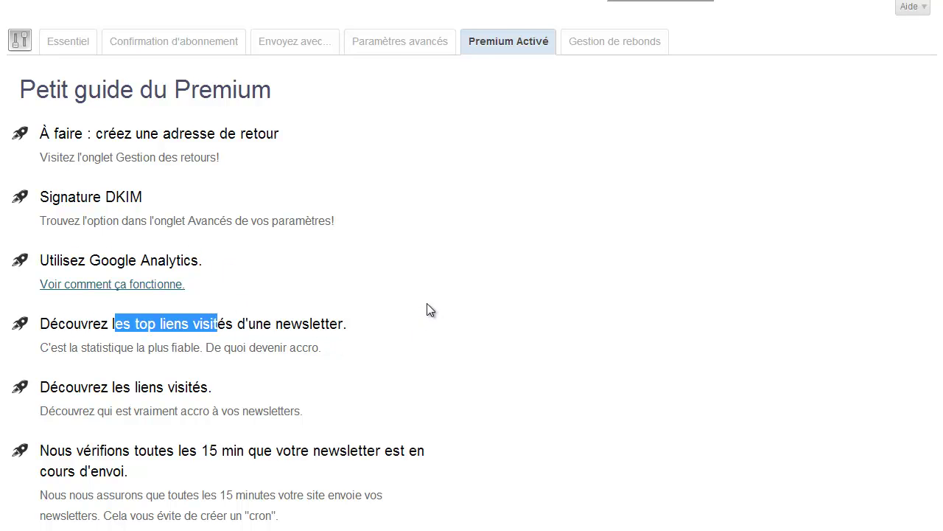
scroll(427, 307, down, 3)
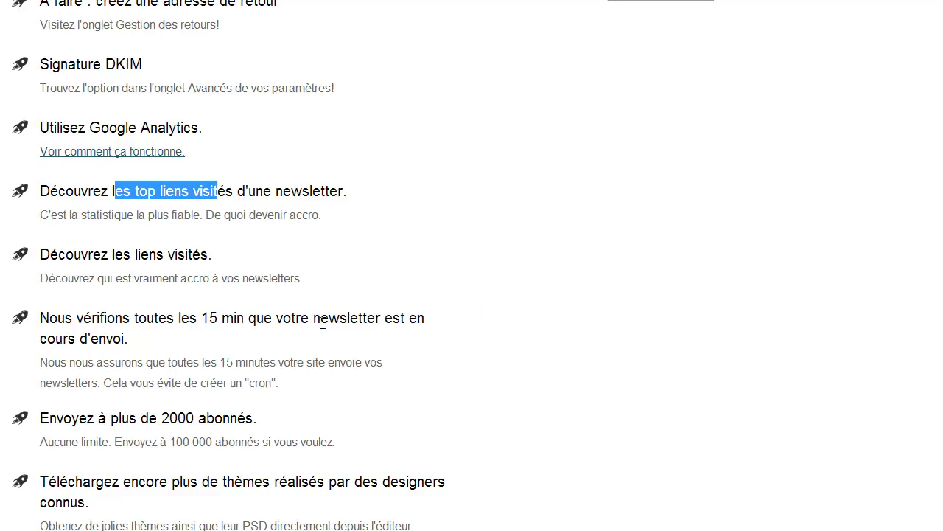
scroll(358, 341, down, 2)
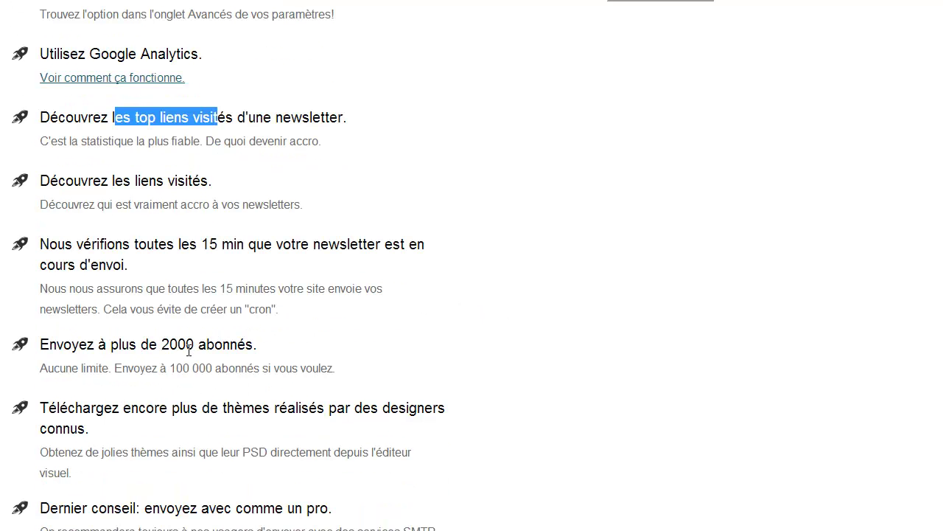
Step: Examine the guide's entries on sending to more than 2000 subscribers, downloading designer themes and using SMTP services
drag(162, 344, 253, 339)
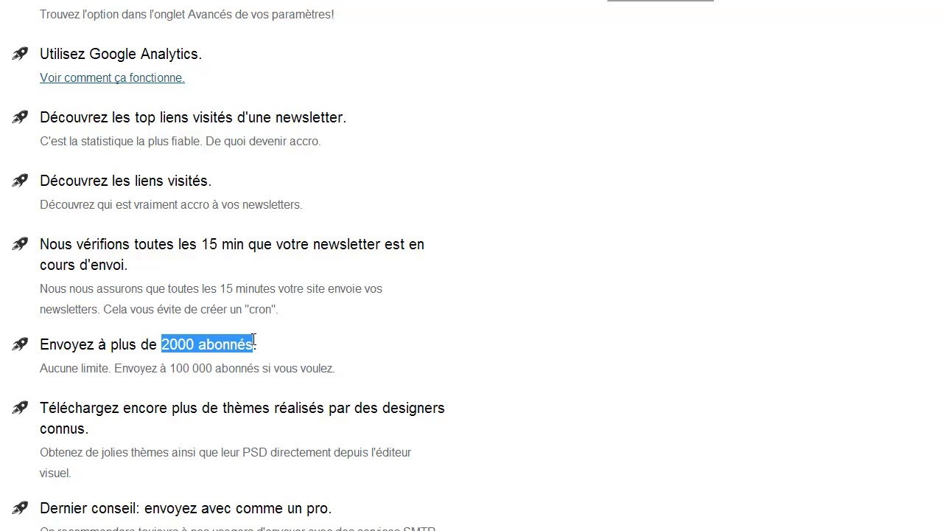
click(301, 342)
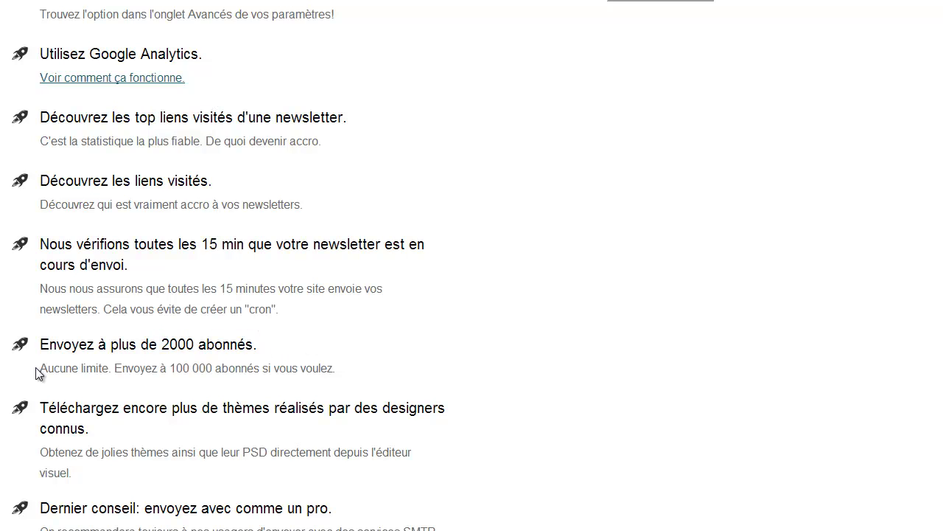
drag(39, 344, 116, 367)
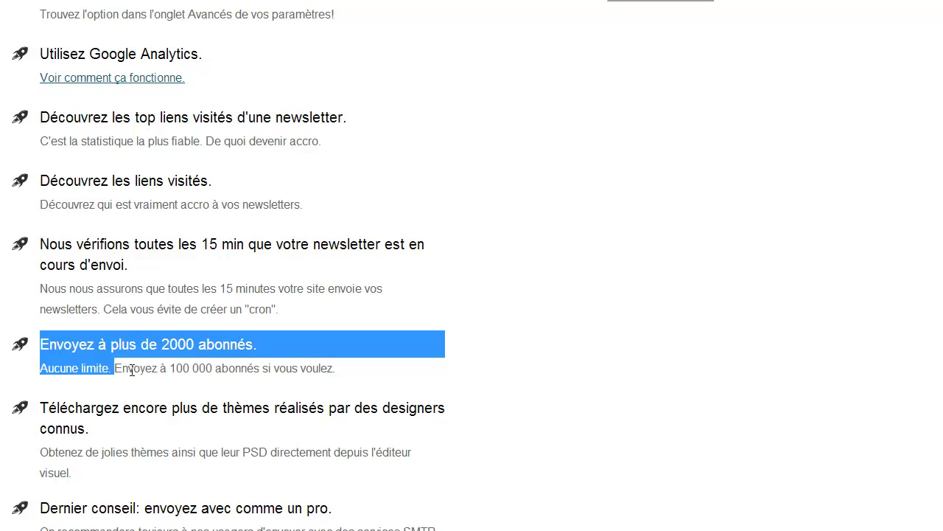
click(134, 370)
scroll(239, 397, down, 1)
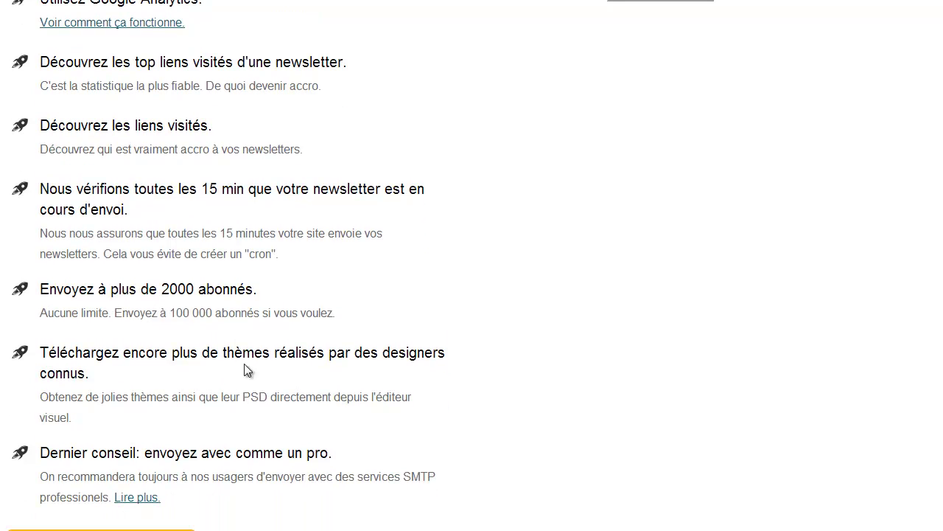
scroll(223, 355, down, 1)
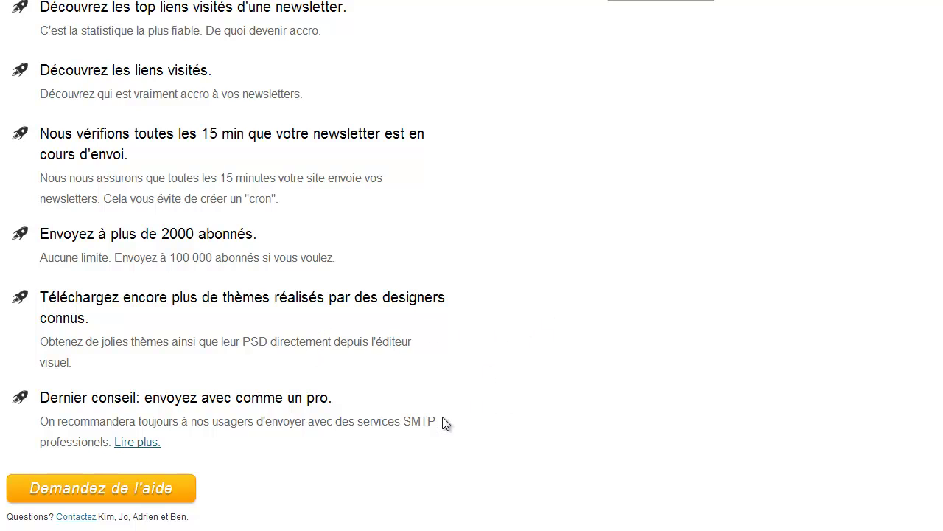
drag(442, 418, 357, 420)
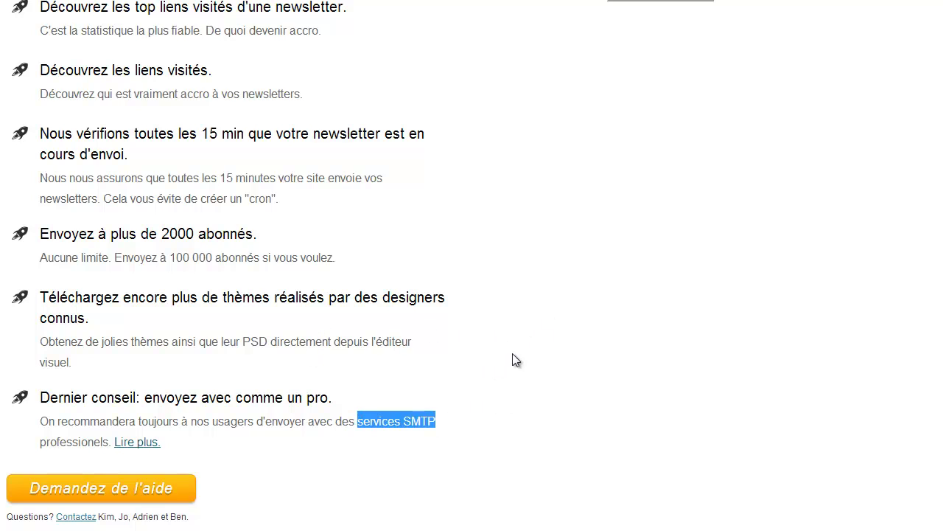
scroll(520, 347, up, 5)
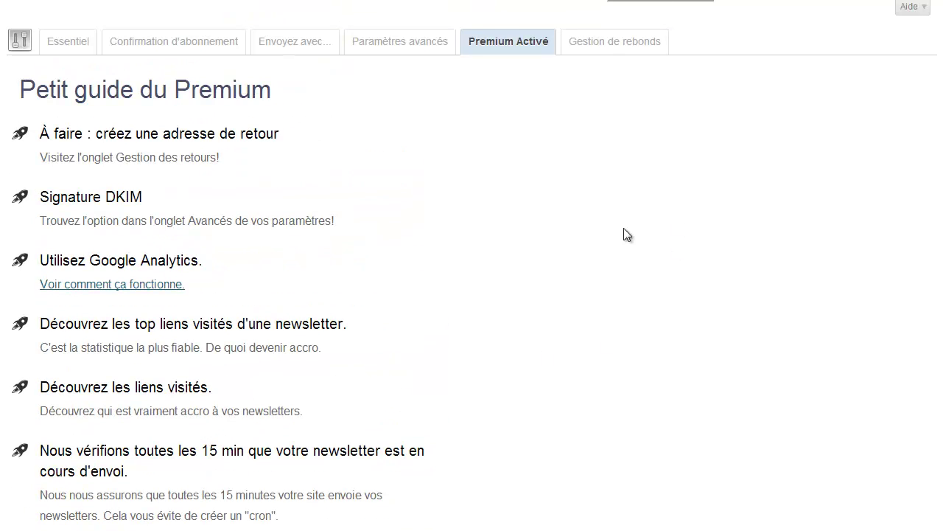
Step: Review the bounce account settings and the actions for full or unavailable mailboxes, leaving both on "Effacez l'utilisateur"
click(617, 47)
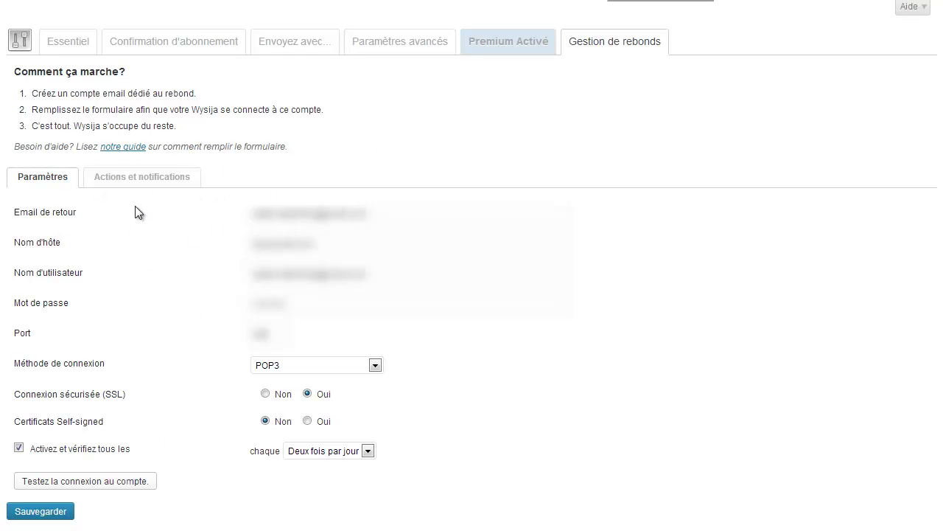
click(152, 177)
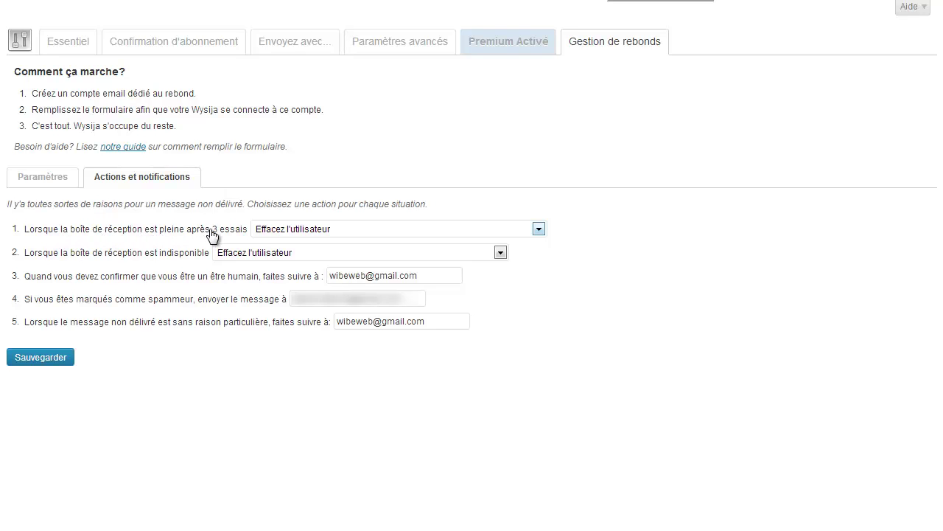
click(457, 229)
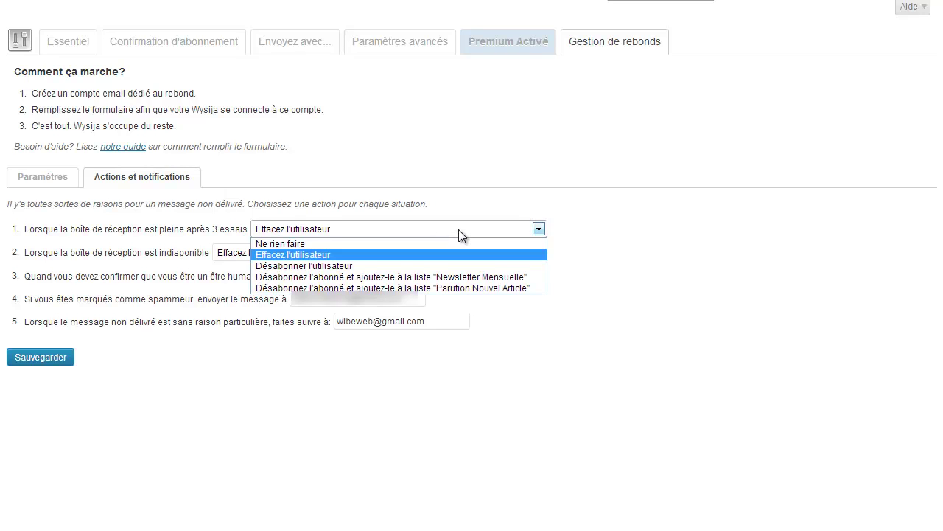
click(458, 229)
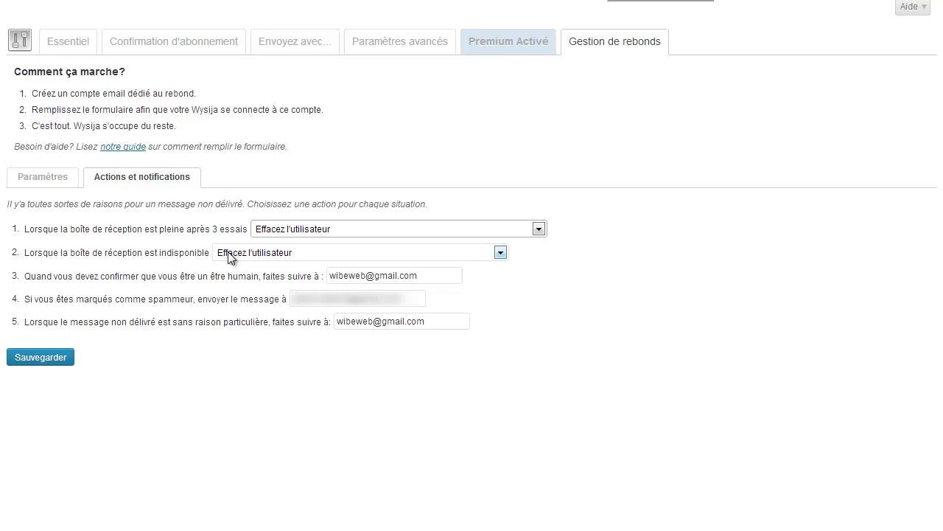
click(332, 257)
click(331, 258)
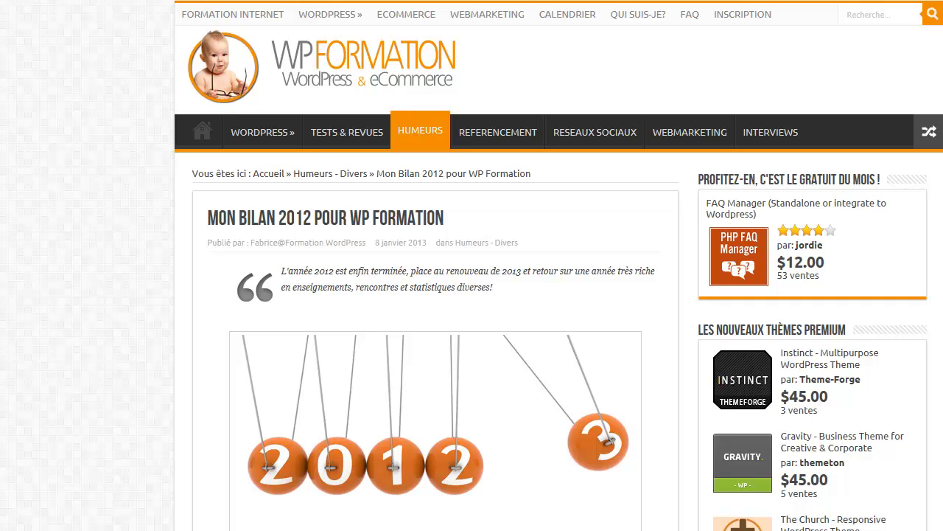
Step: Browse the WP Formation article "Mon Bilan 2012 pour WP Formation" down to its comments to view the Hybrid Connect subscription form
scroll(471, 295, down, 5)
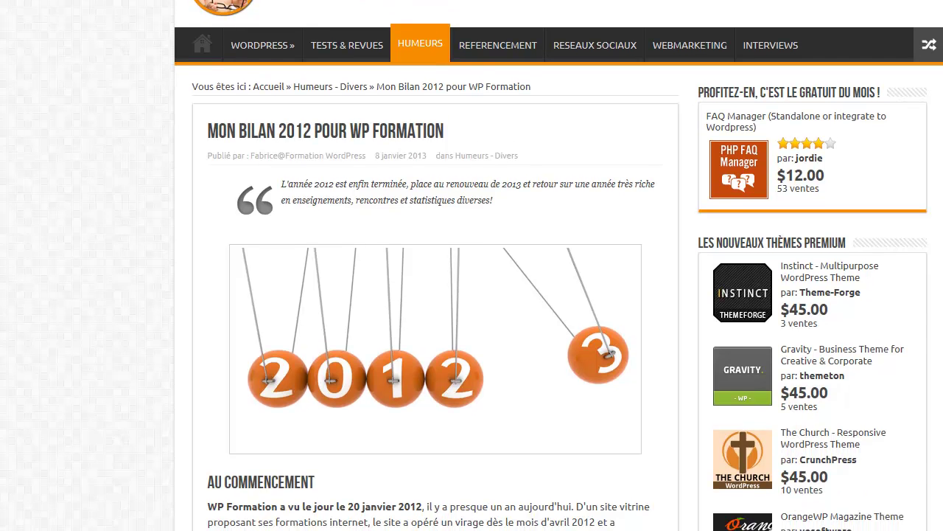
scroll(471, 295, down, 1)
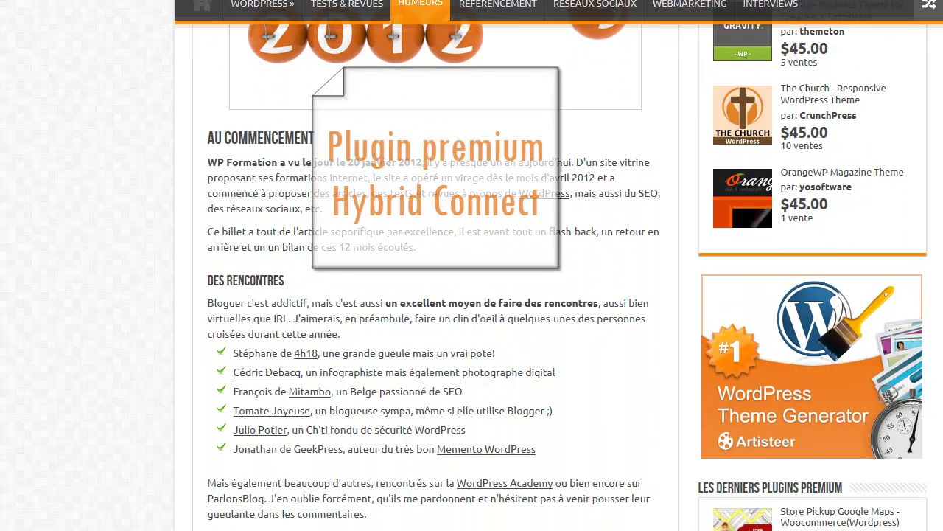
scroll(472, 295, down, 4)
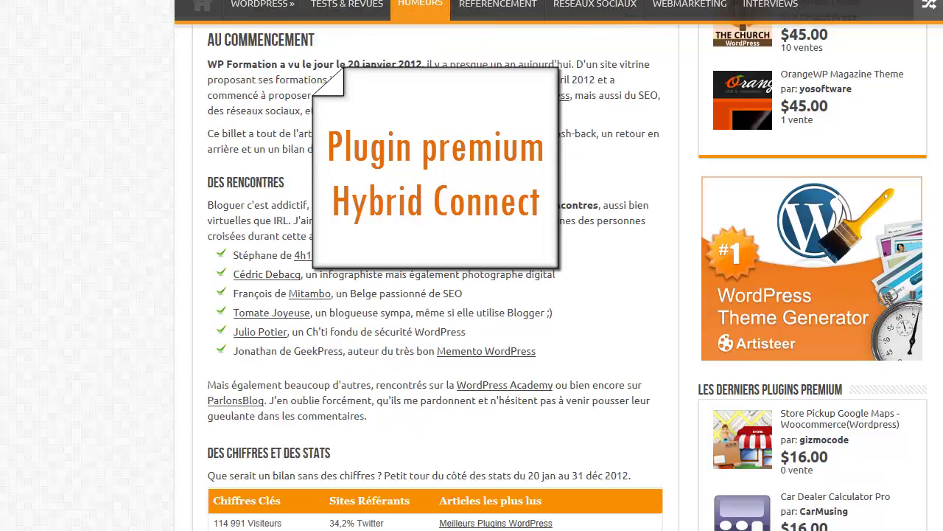
scroll(472, 295, down, 4)
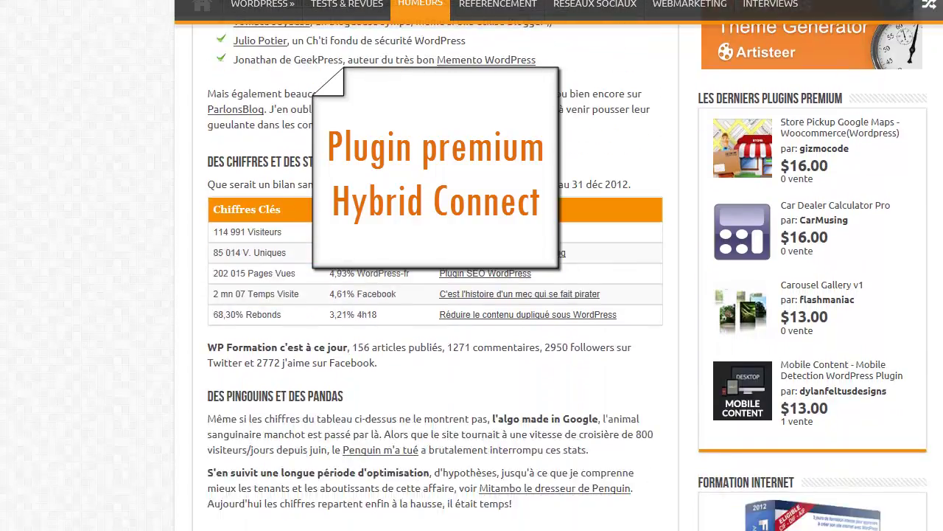
scroll(472, 295, down, 10)
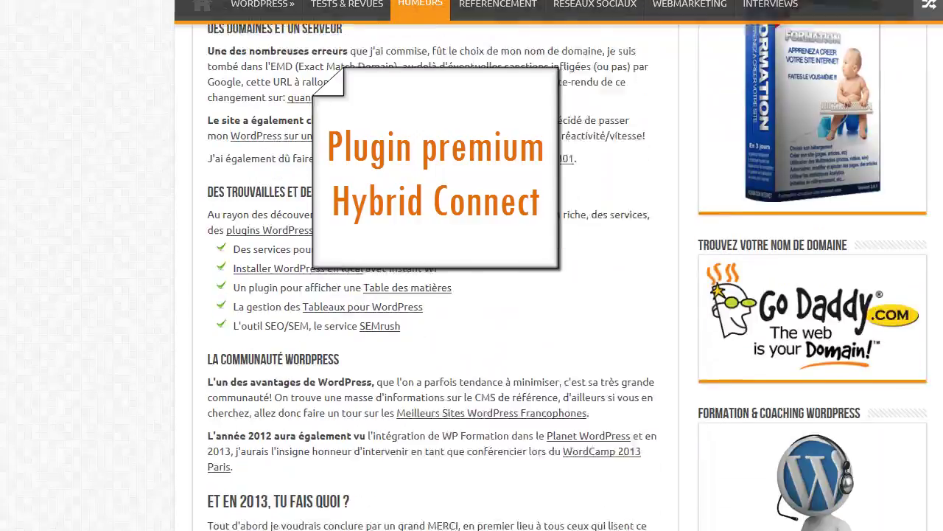
scroll(471, 295, down, 9)
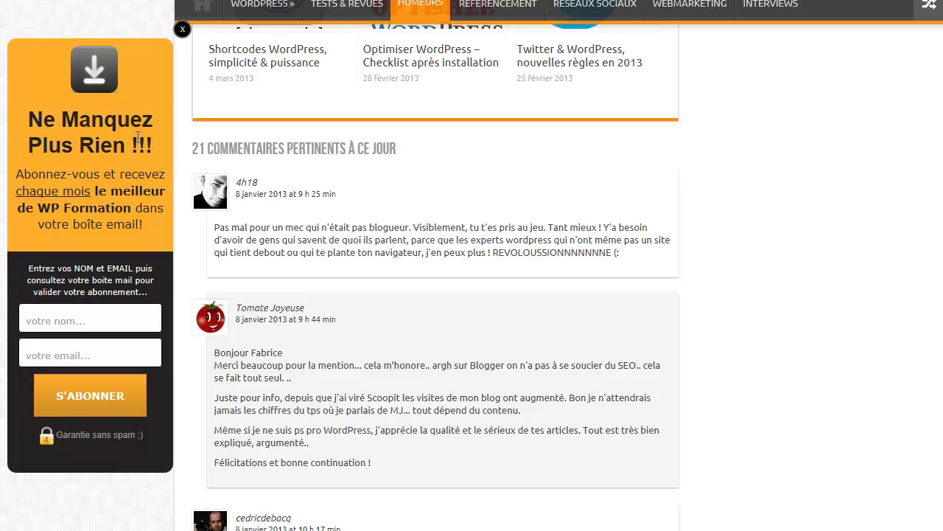
Step: Examine the name and email fields of the "Ne Manquez Plus Rien !!!" subscription form, and return to the article's beginning
click(83, 311)
click(78, 354)
click(82, 314)
click(92, 220)
scroll(435, 322, up, 5)
scroll(434, 321, up, 10)
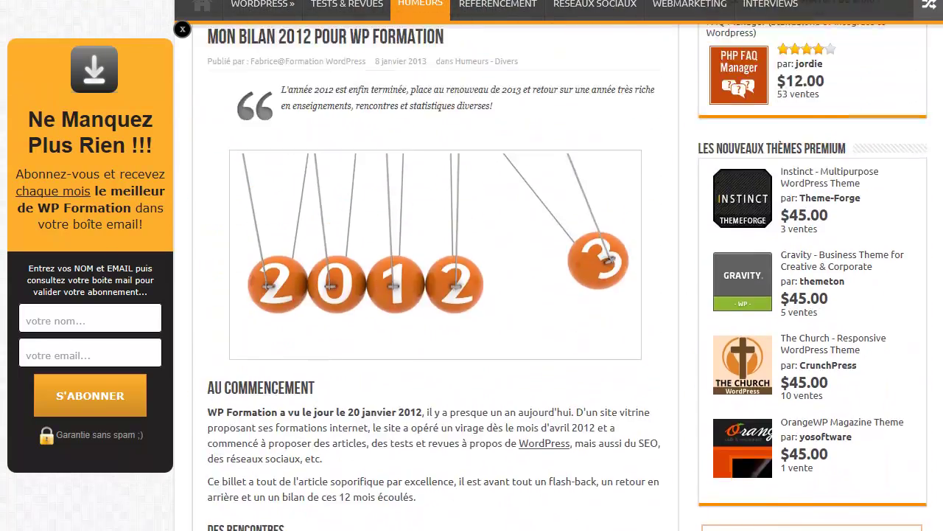